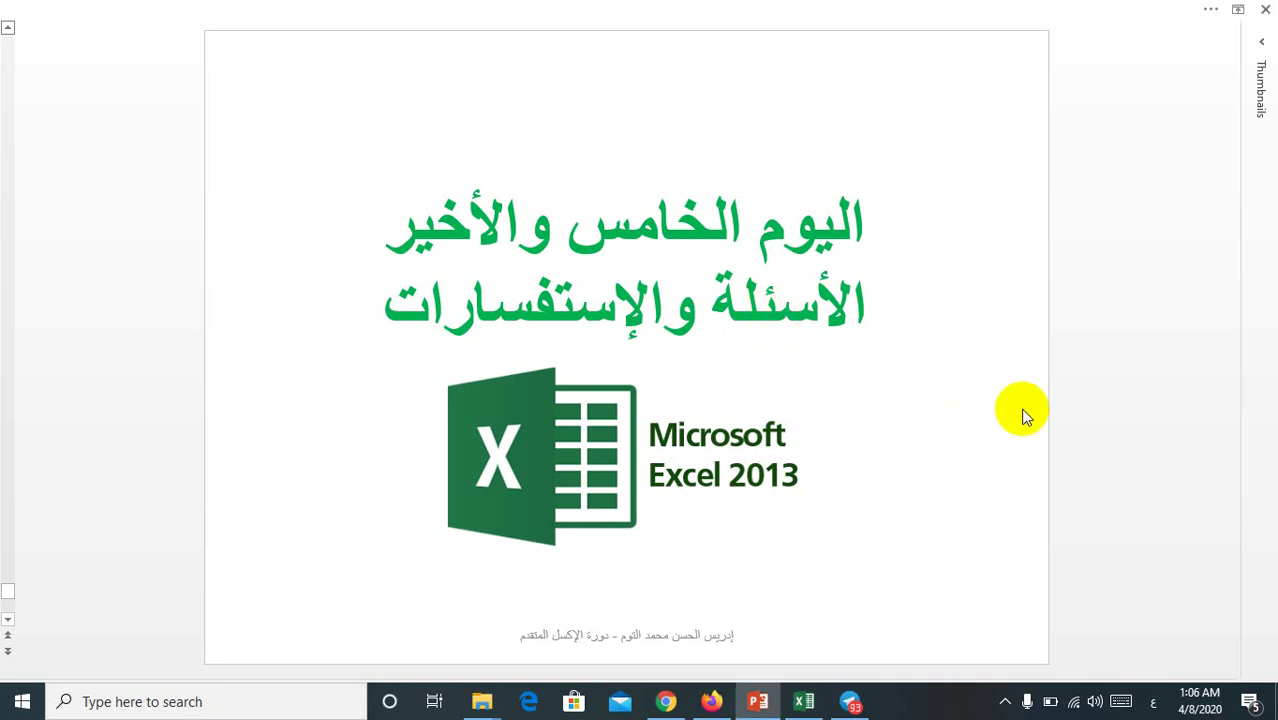
Page from the course title slide back to the day-five slide, then bring up the Excel workbook.
key("Page_Up")
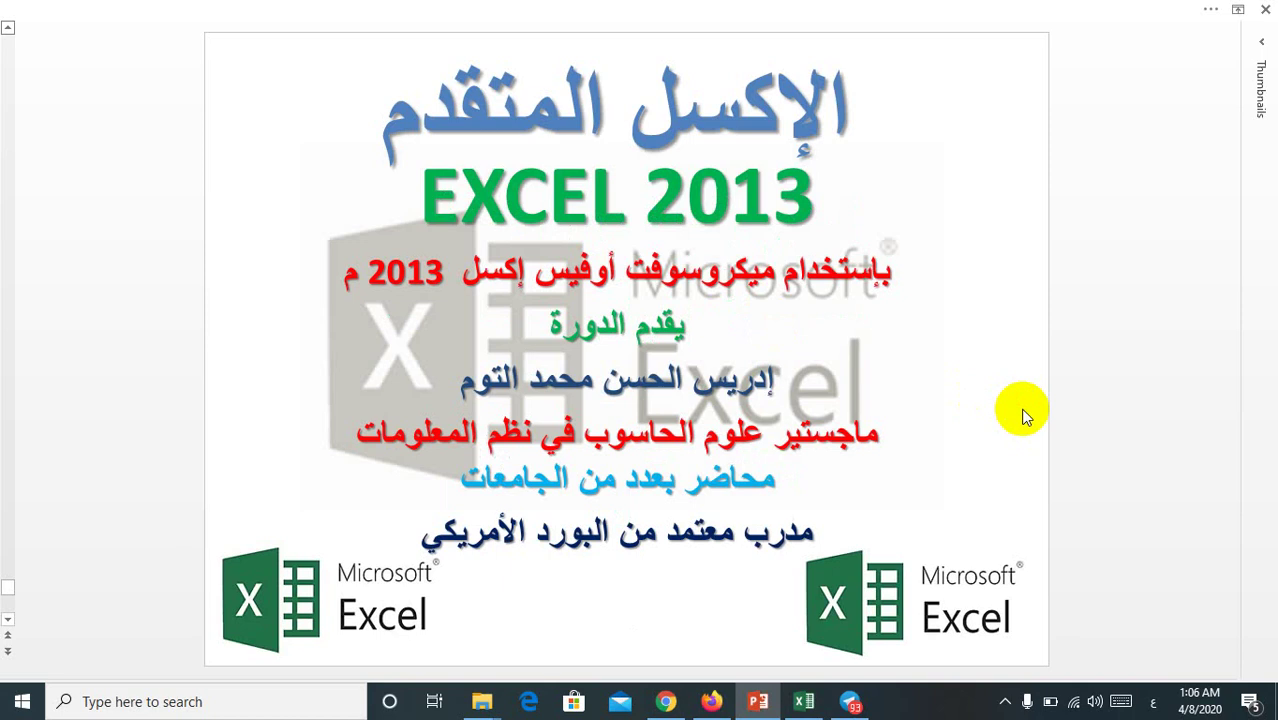
key("Page_Down")
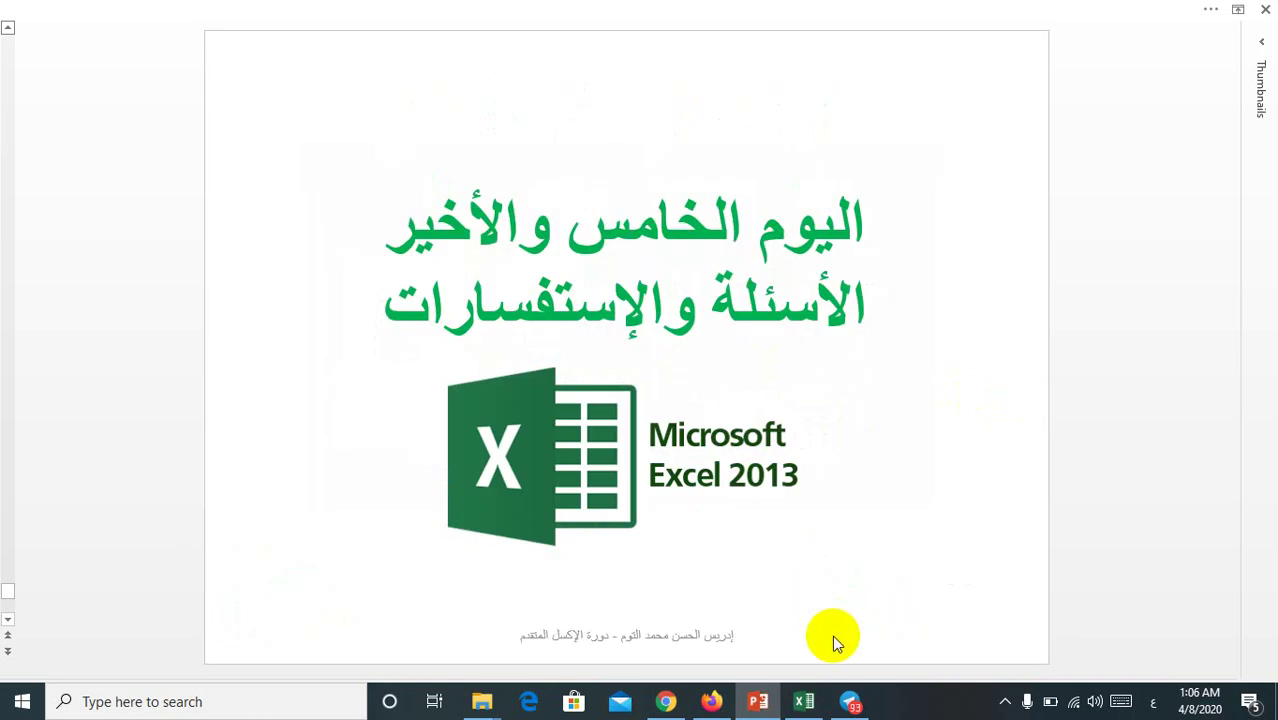
mouse_move(803, 701)
left_click(787, 652)
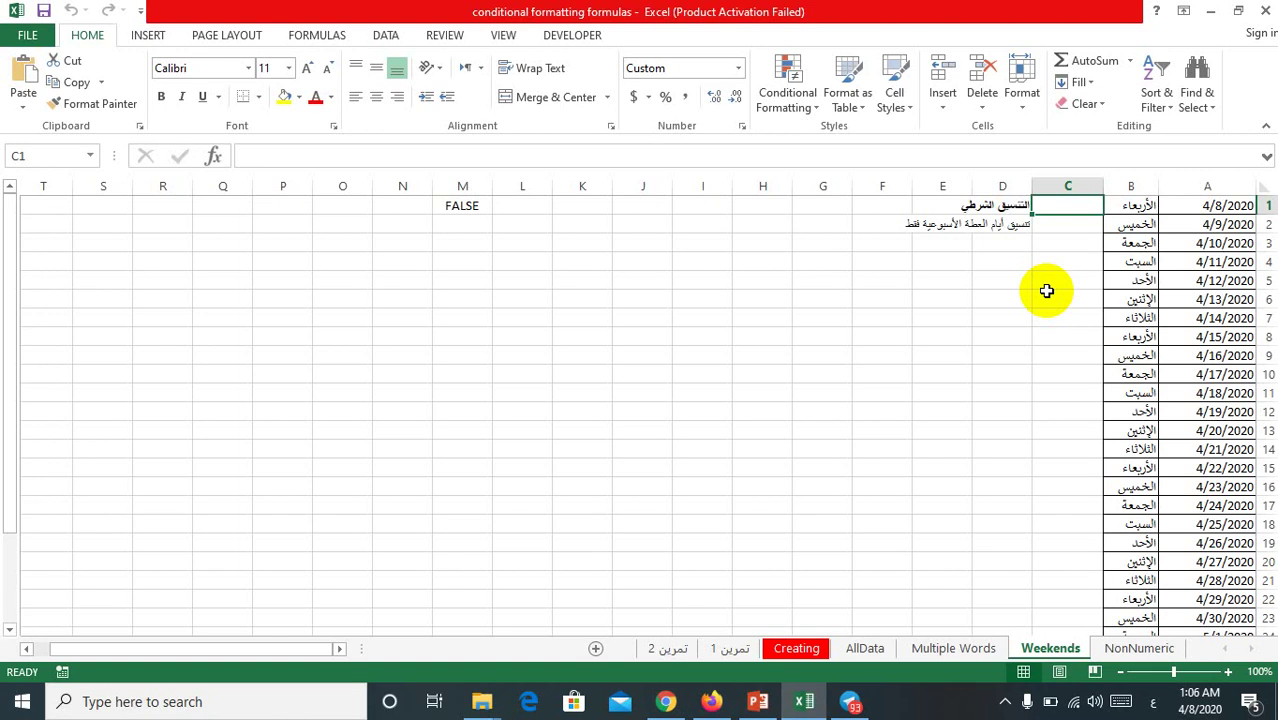
left_click(793, 106)
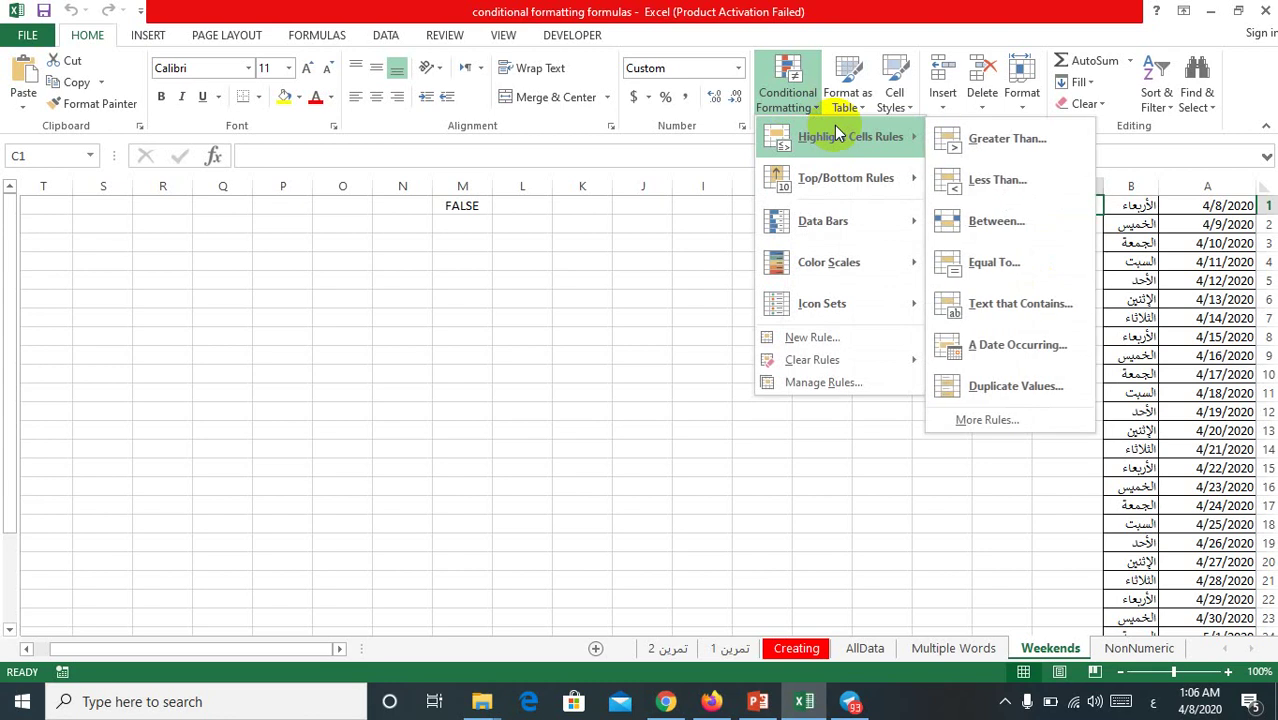
mouse_move(822, 303)
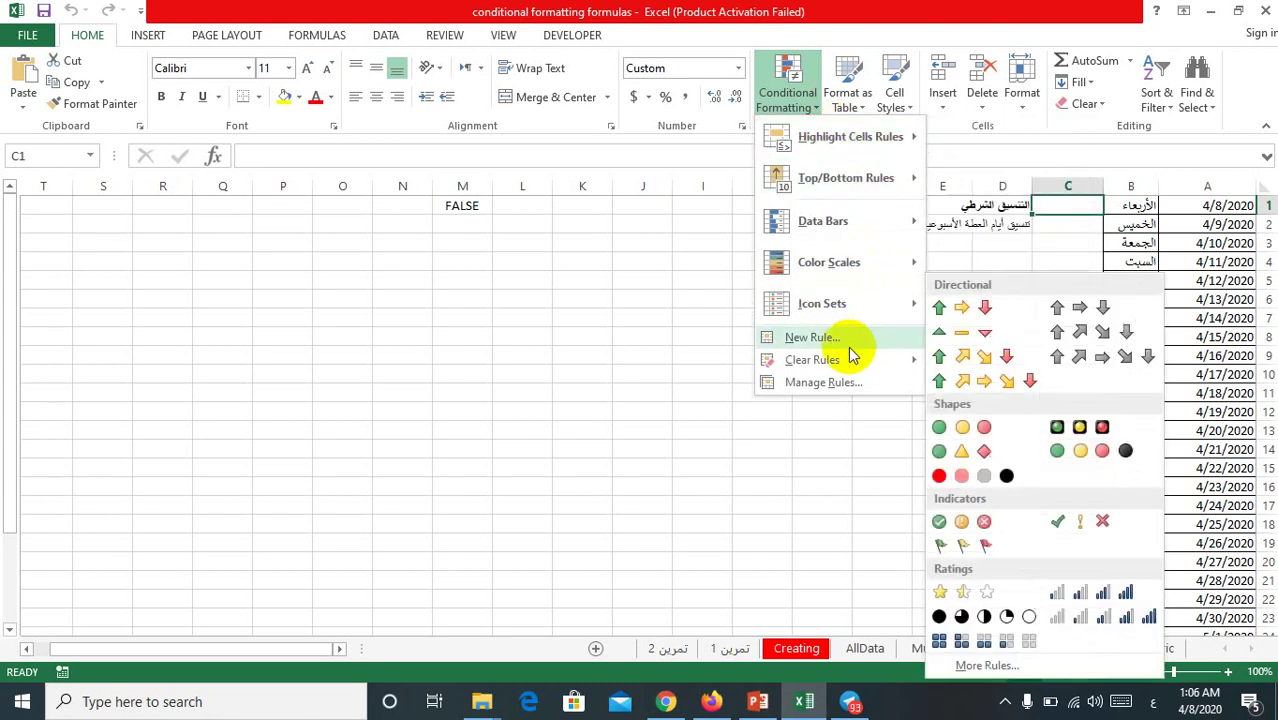
left_click(810, 339)
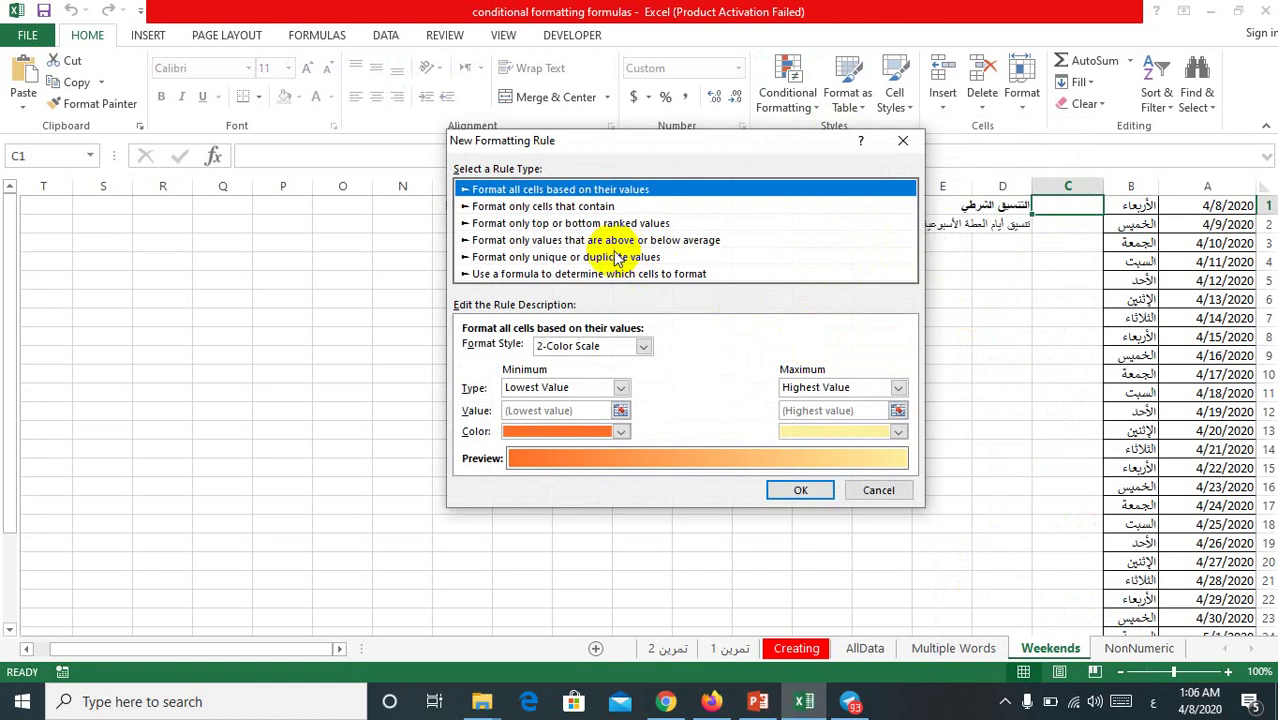
left_click(571, 275)
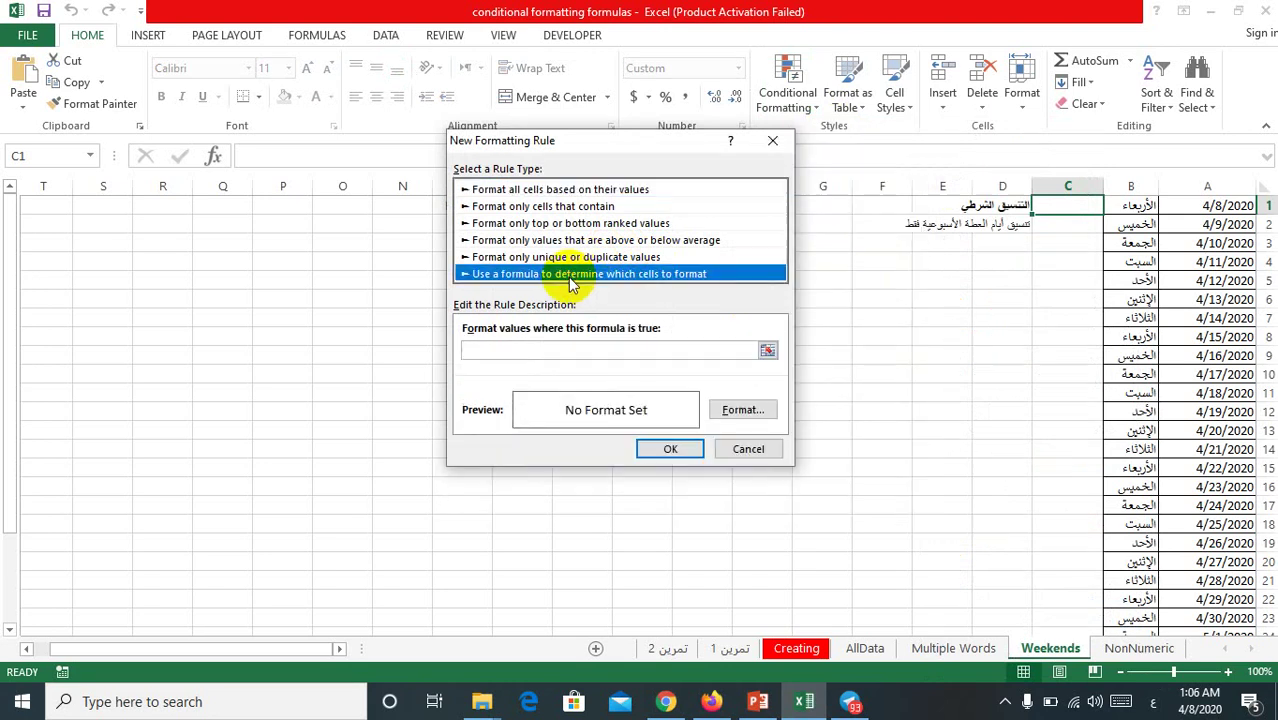
left_click(545, 353)
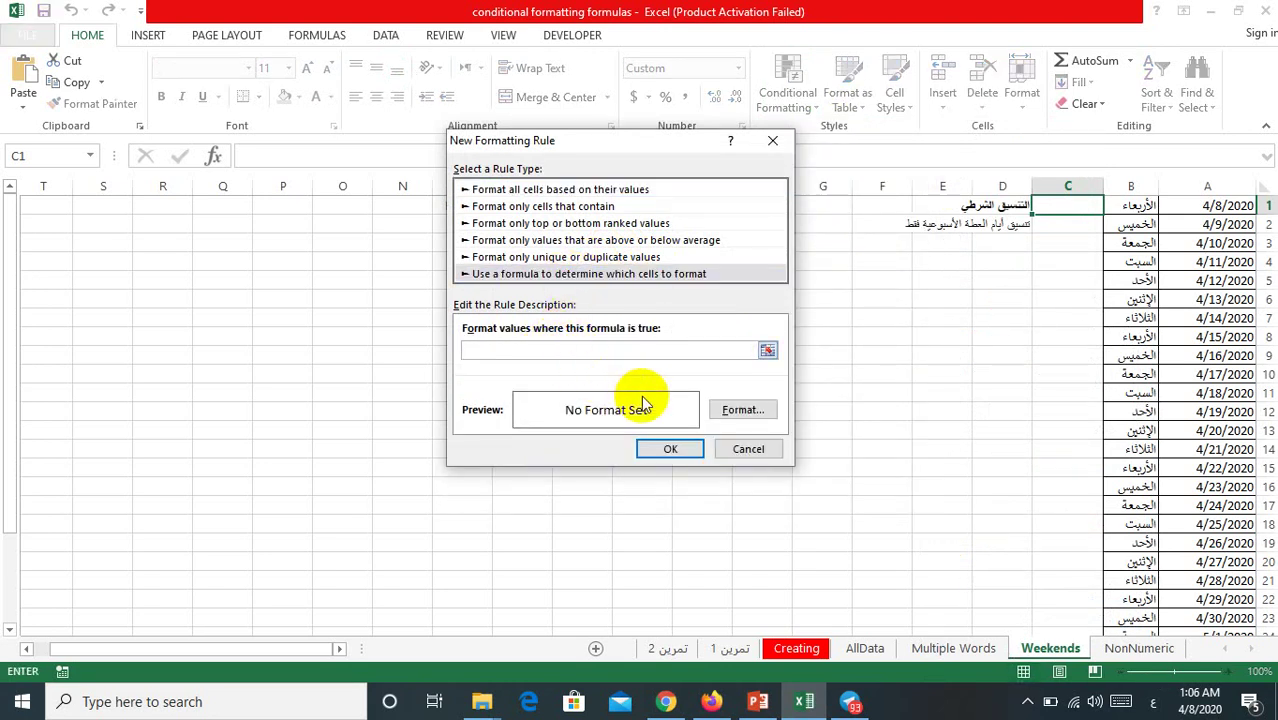
left_click(740, 410)
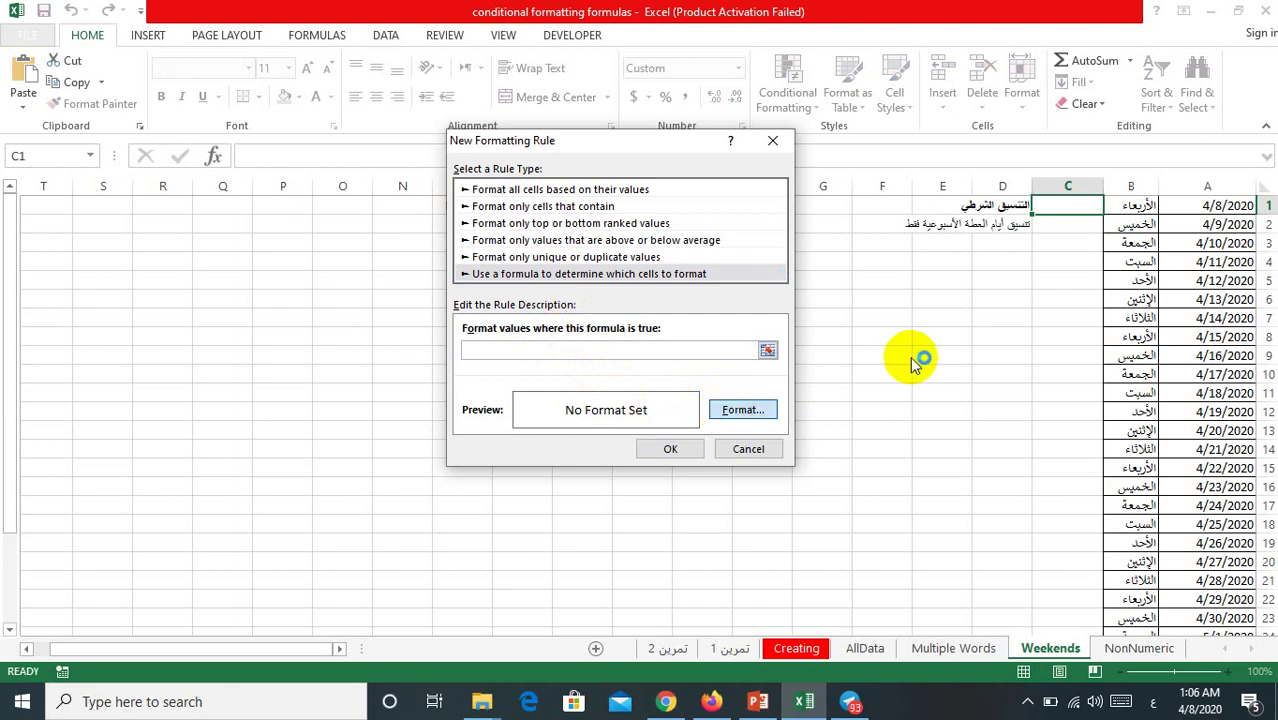
left_click(890, 494)
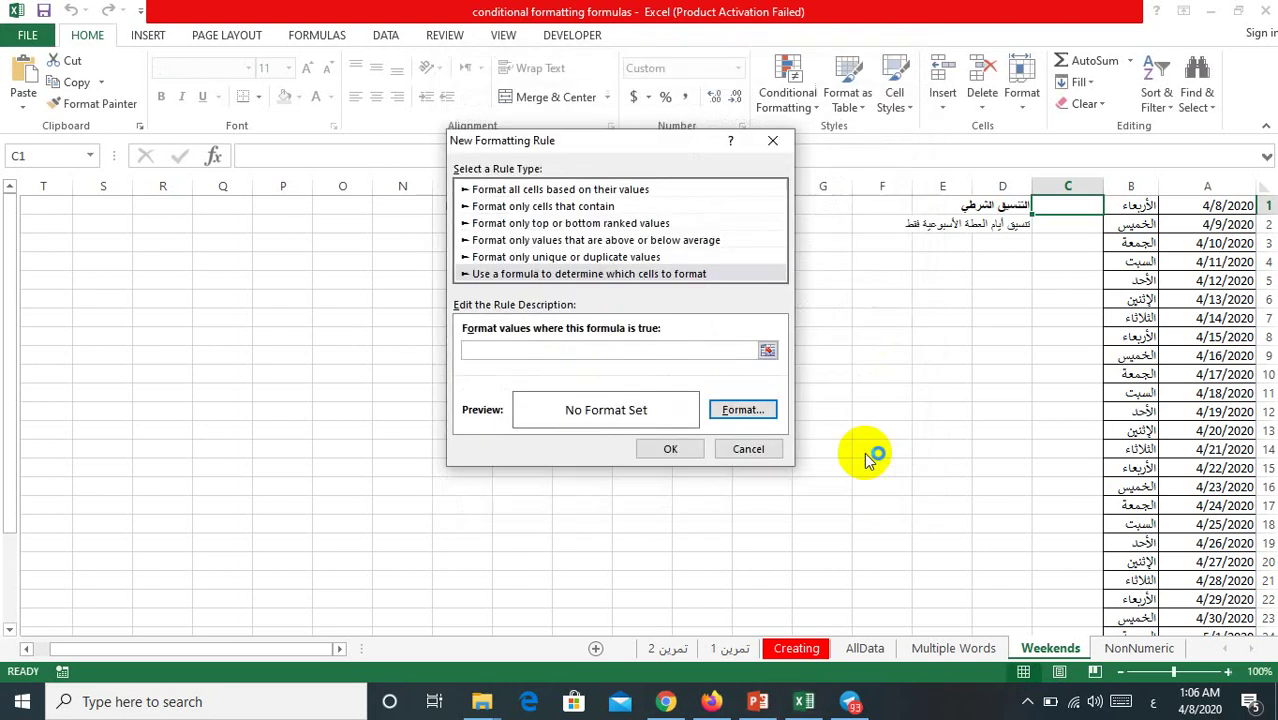
left_click(748, 449)
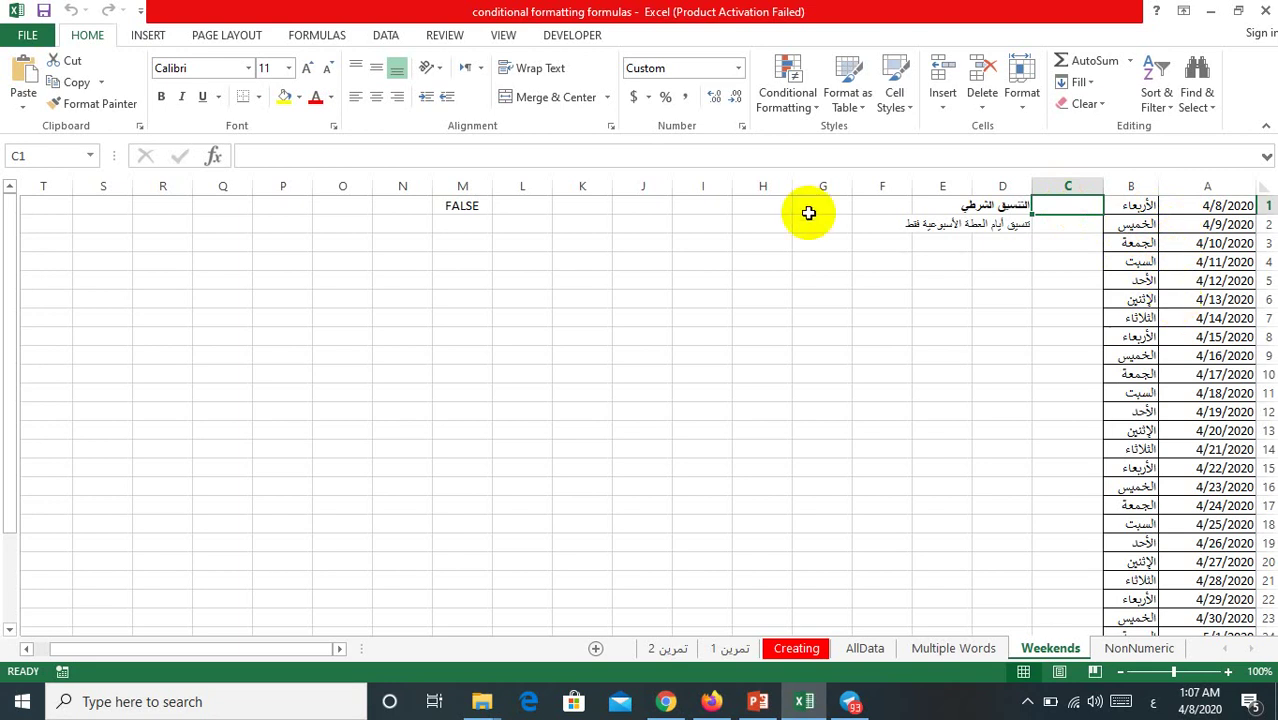
Enter =WEEKDAY(A1) in cell H1, which returns 4 for the first April 2020 date.
left_click(762, 205)
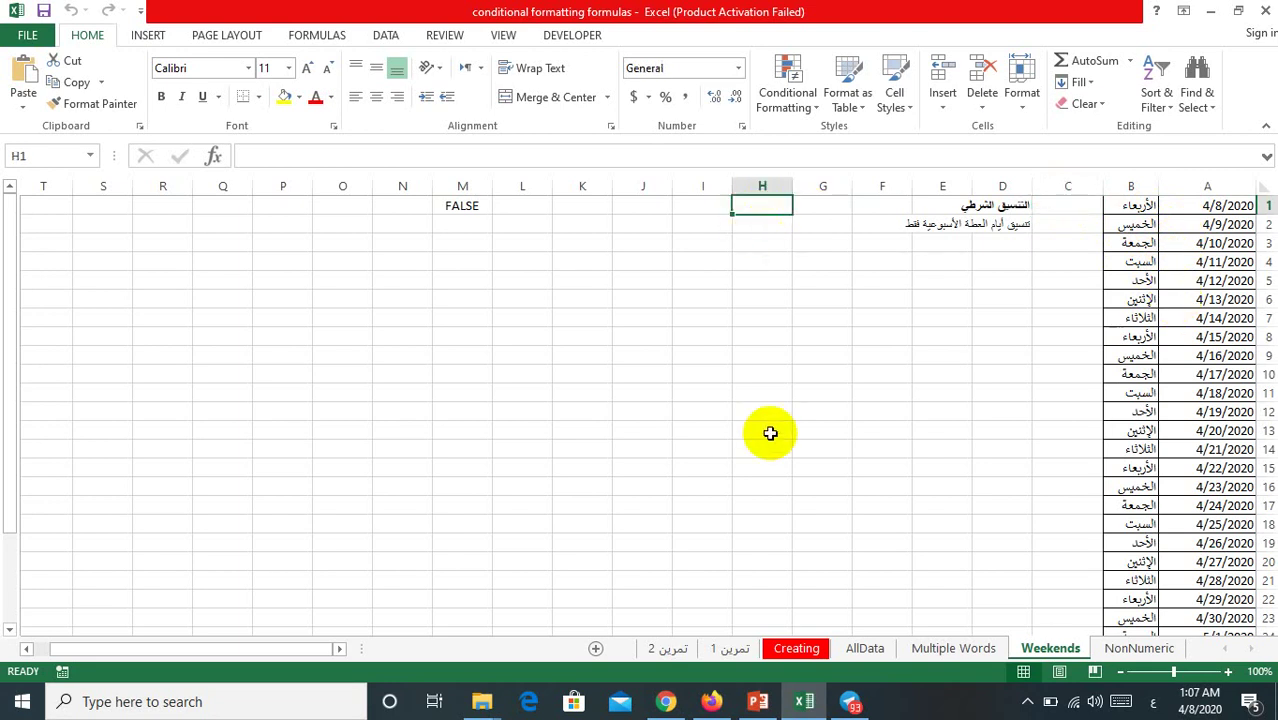
type("=")
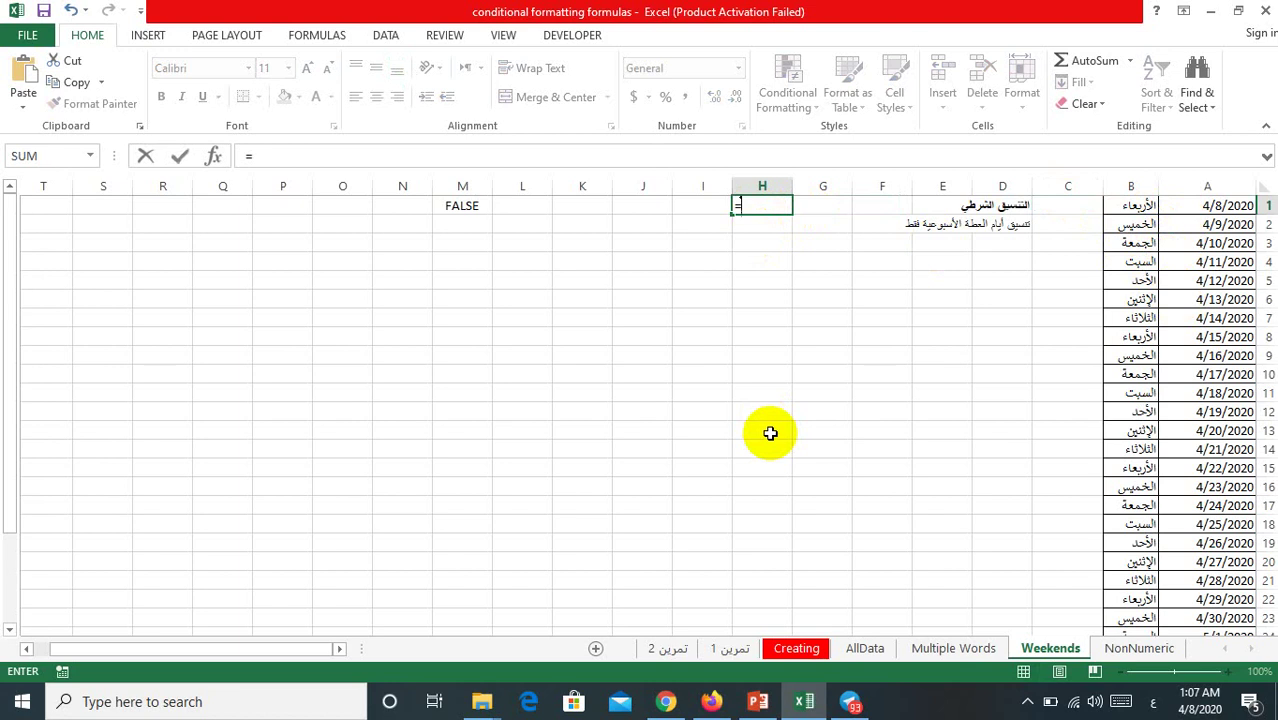
key("alt+shift")
type("da")
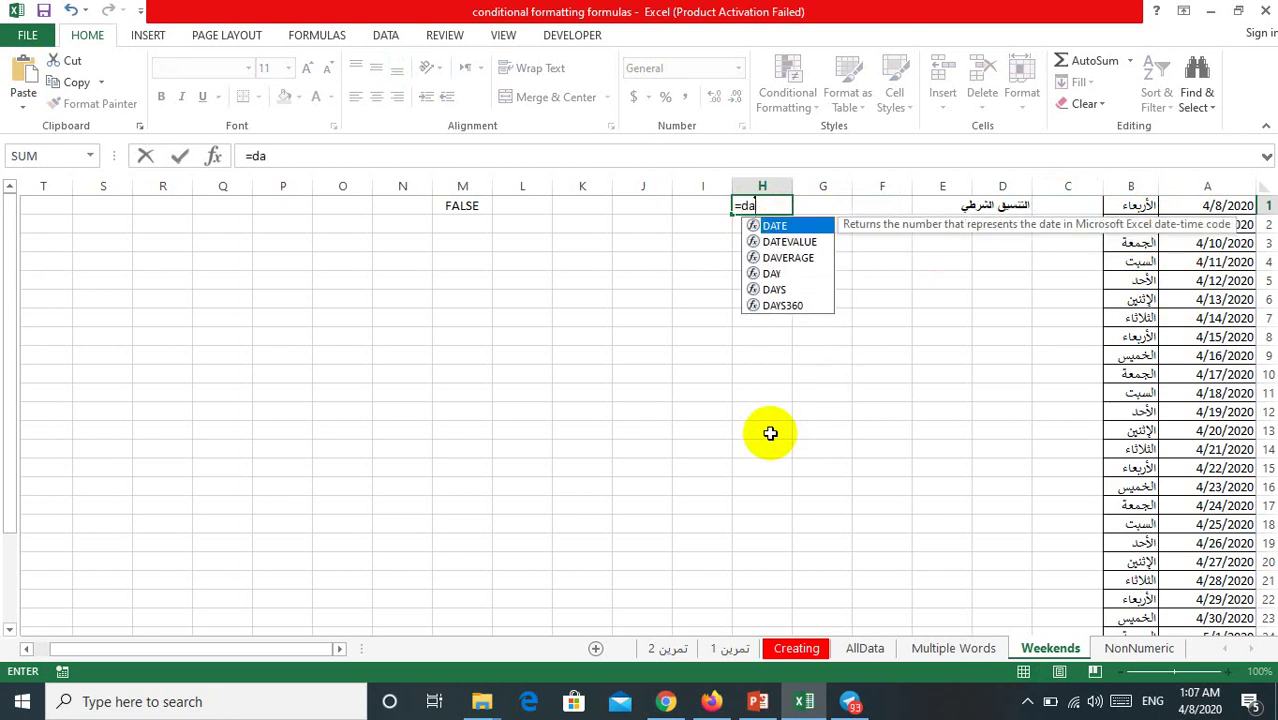
key("BackSpace")
key("BackSpace")
type("wee")
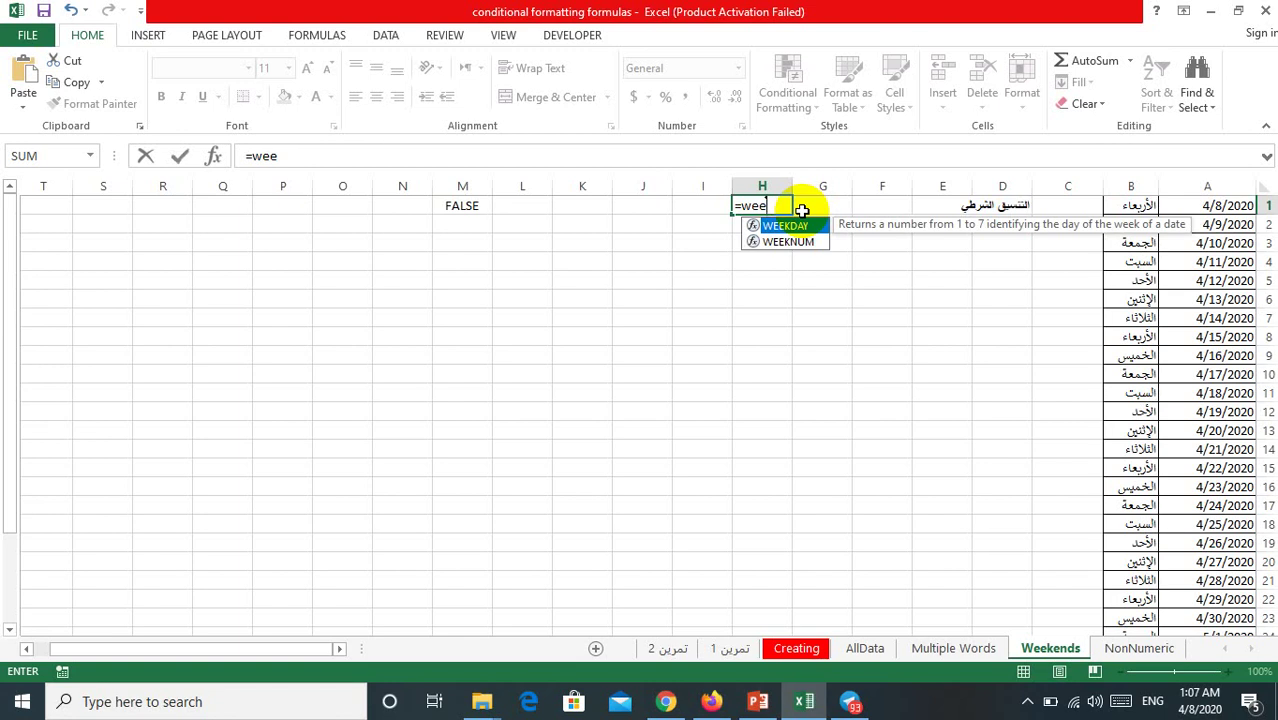
double_click(792, 226)
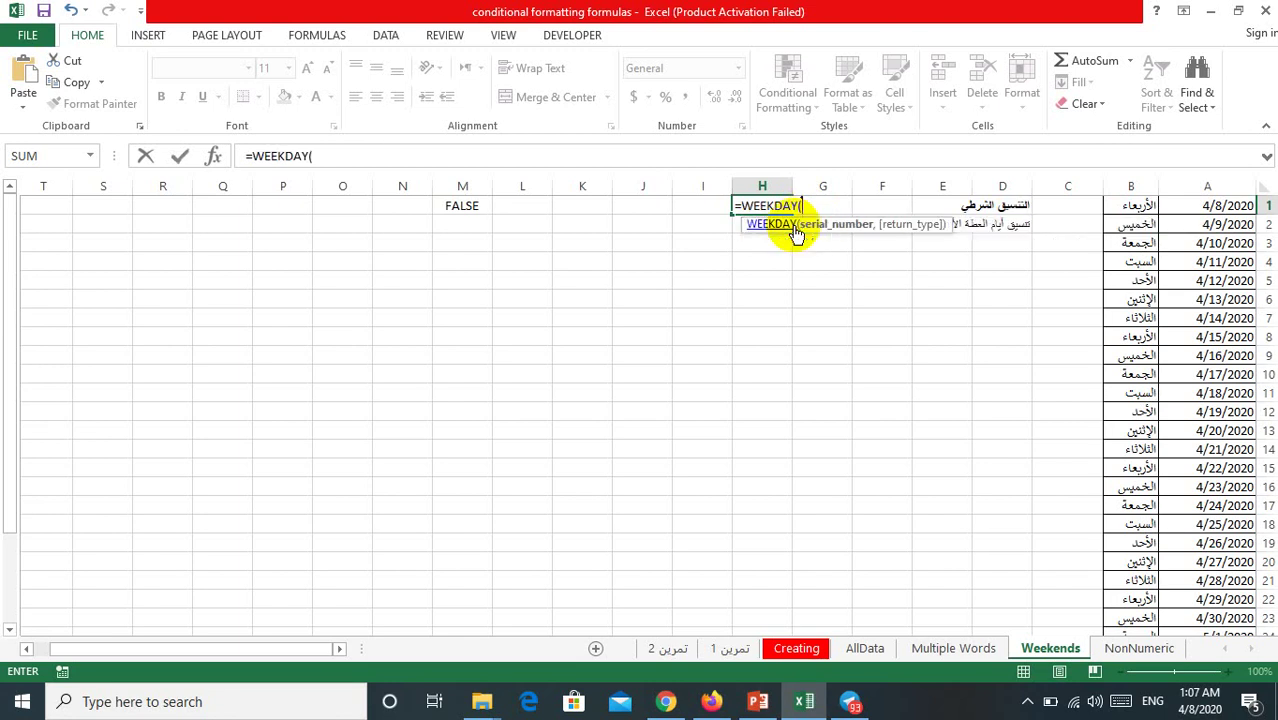
left_click(1189, 206)
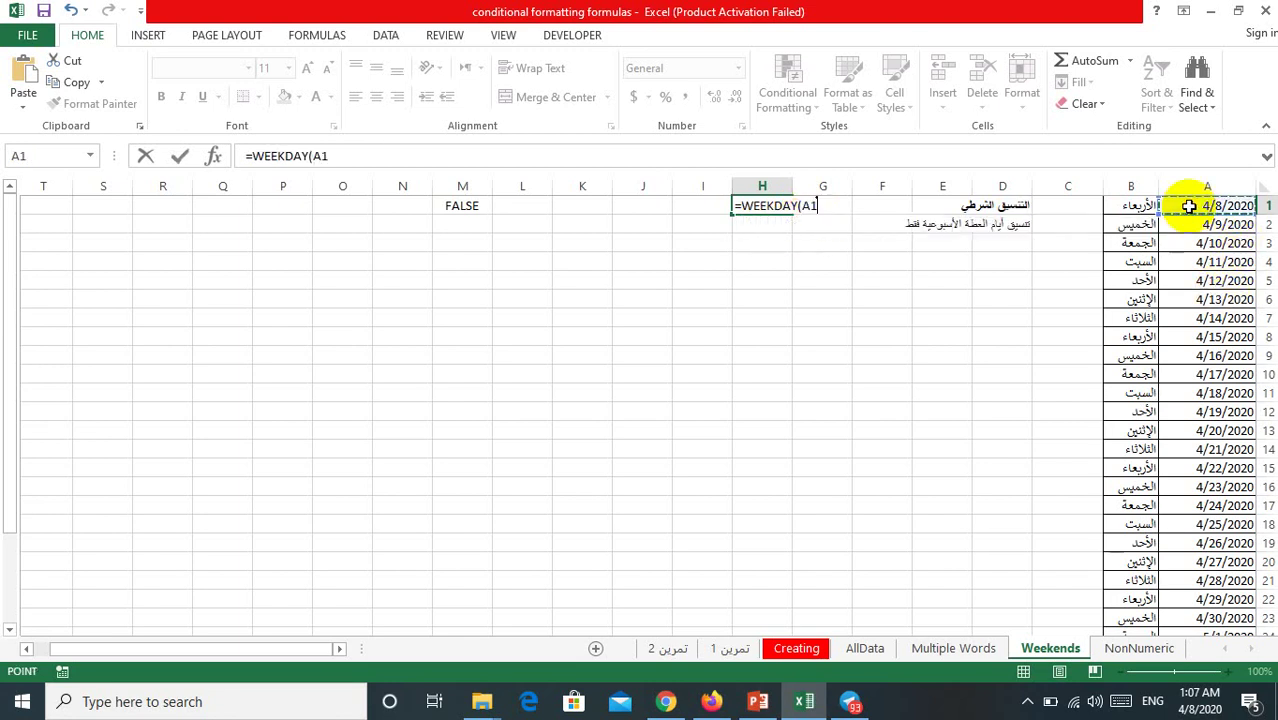
key("Return")
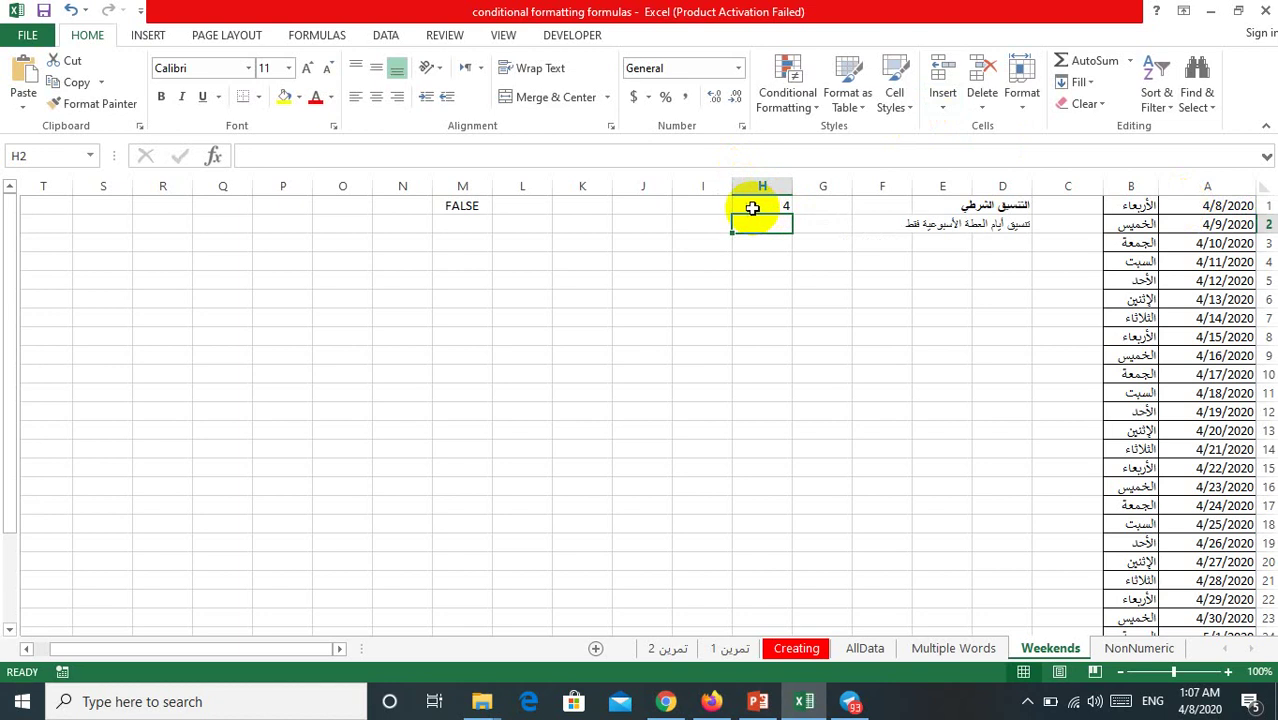
Copy the WEEKDAY formula from H1 down through H10.
left_click(752, 207)
left_click_drag(725, 223, 755, 345)
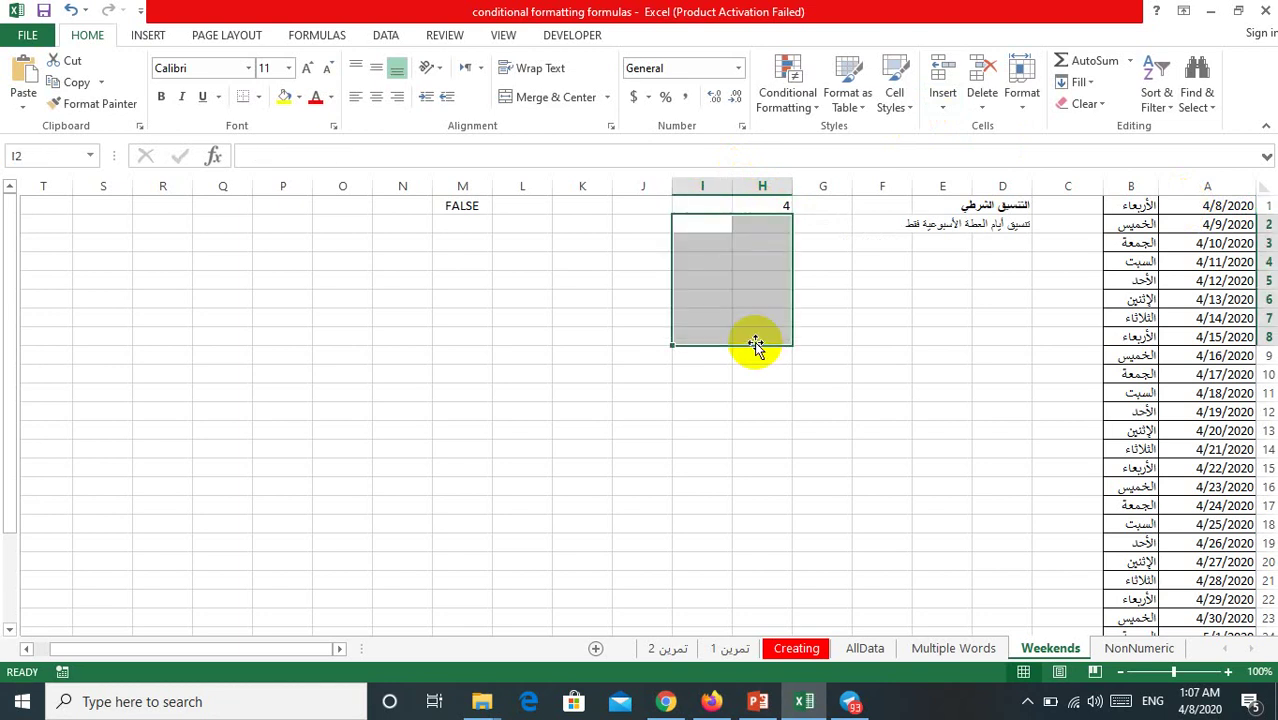
left_click(766, 204)
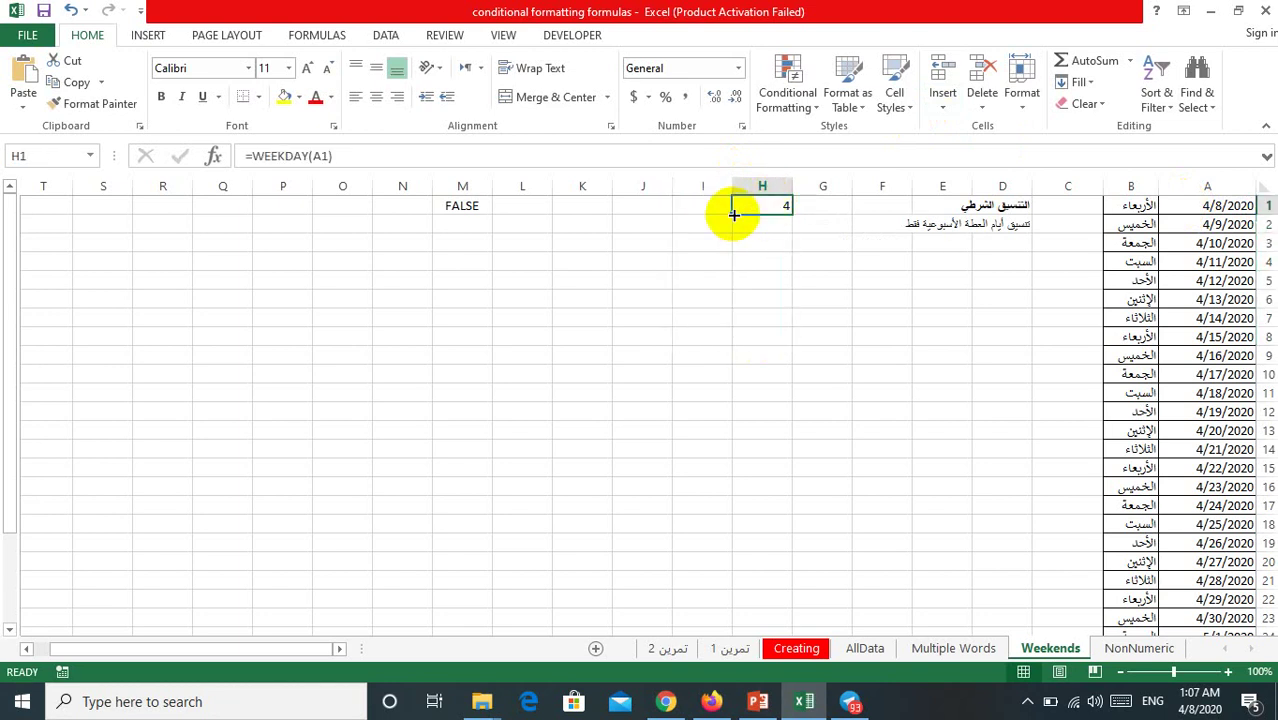
left_click_drag(734, 214, 760, 374)
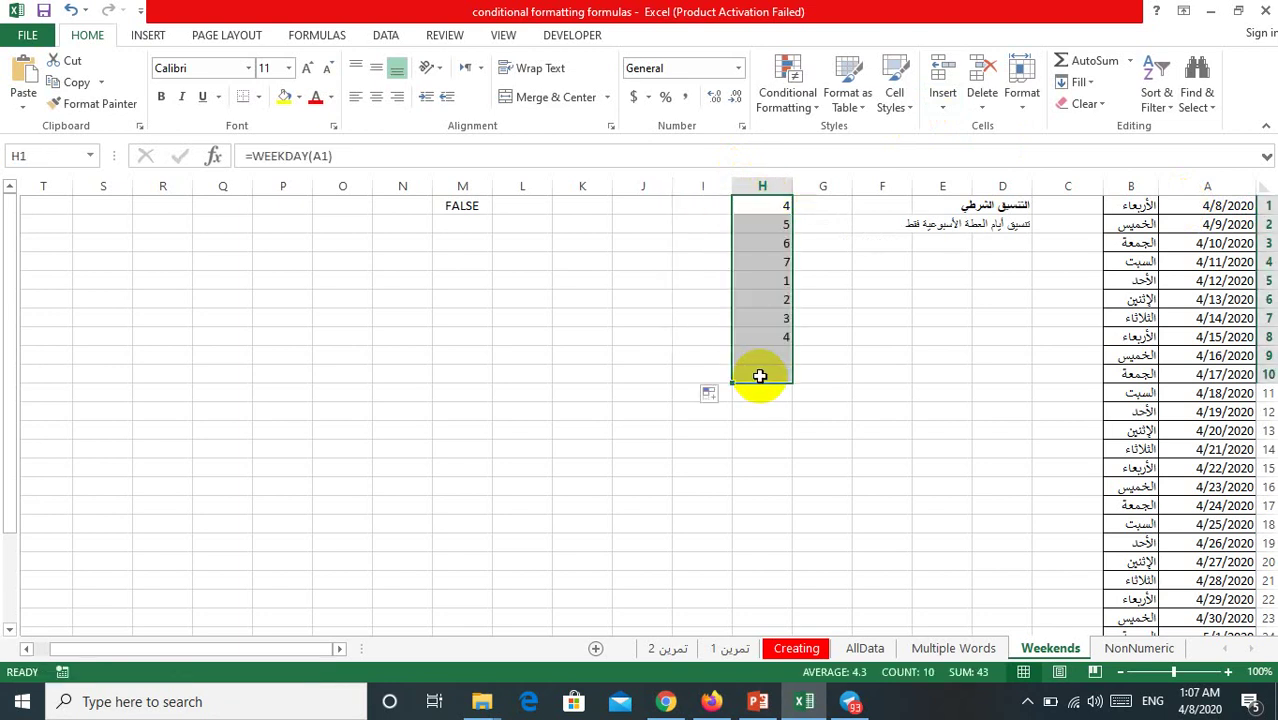
left_click(763, 208)
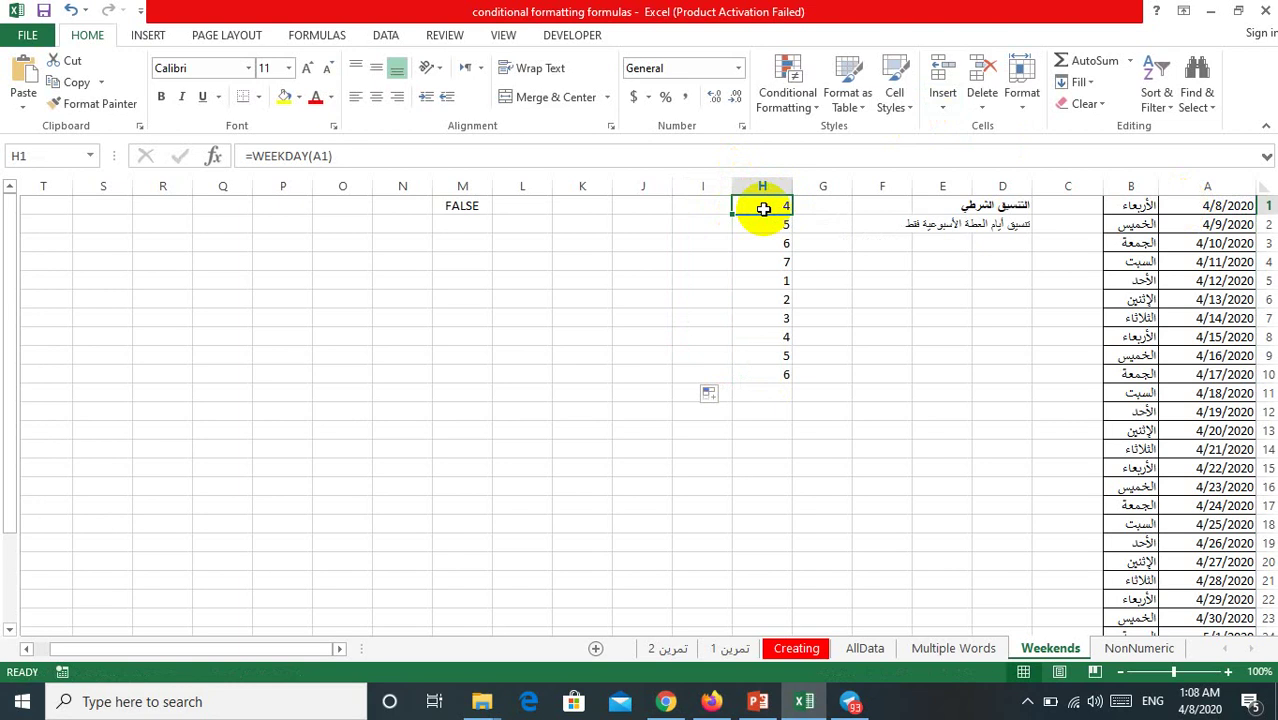
Change H1 to =WEEKDAY(A1)=6 and fill it down to H22, showing TRUE for Fridays.
left_click(344, 155)
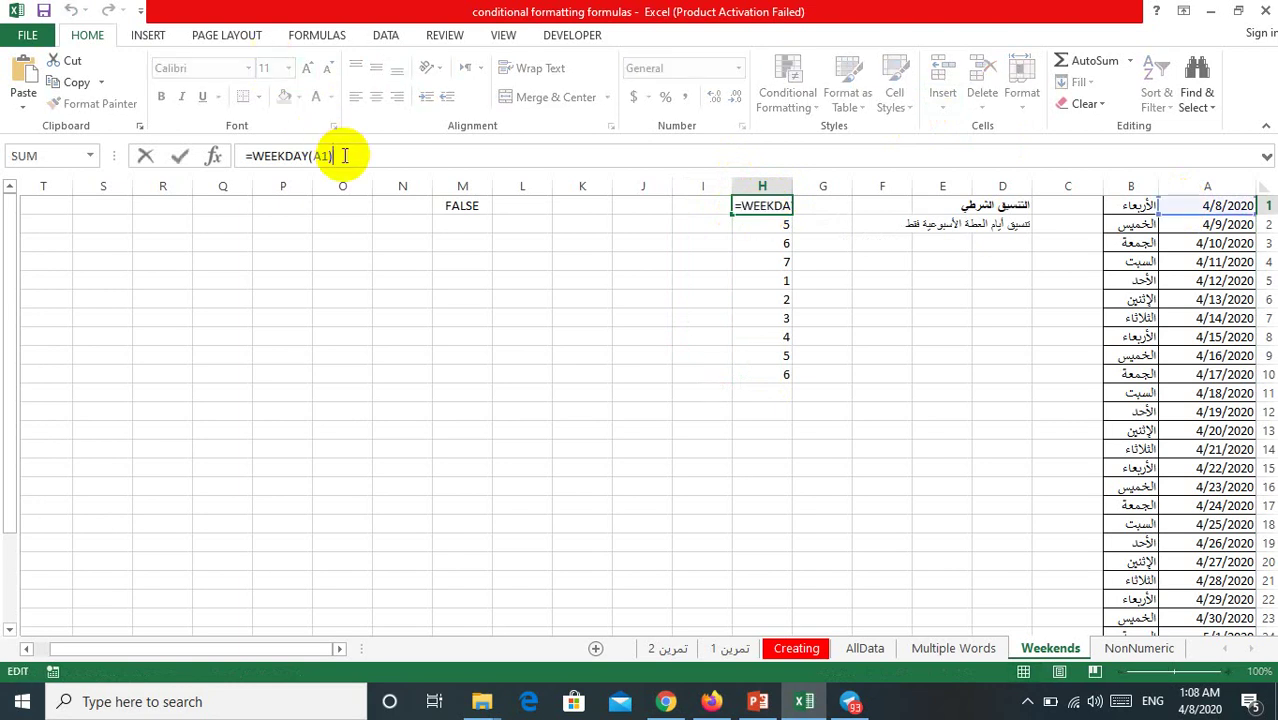
type("=6")
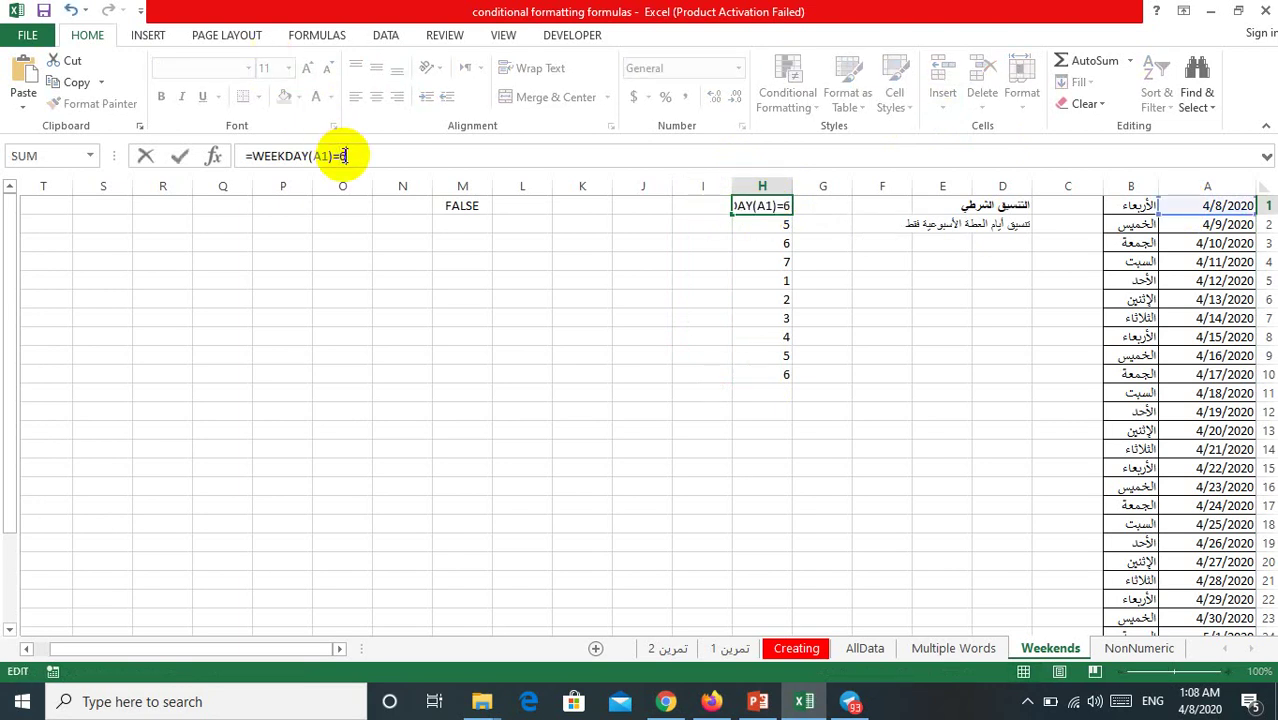
key("Return")
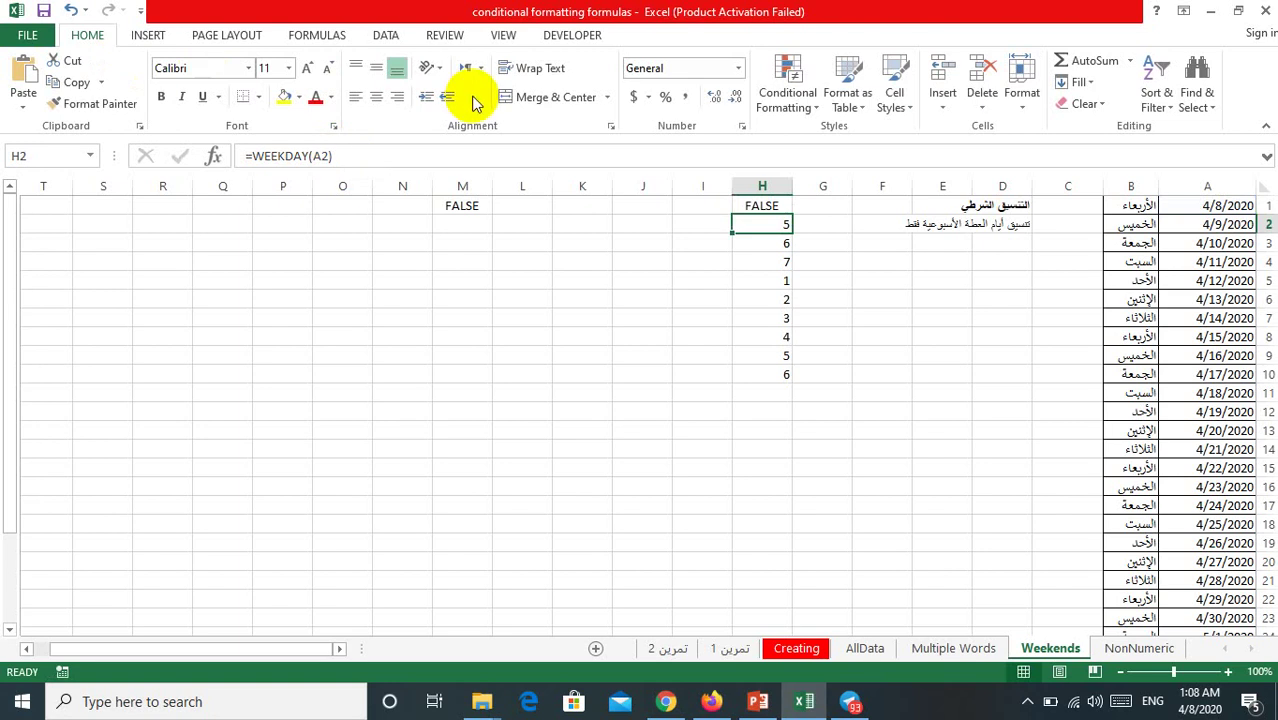
left_click(763, 207)
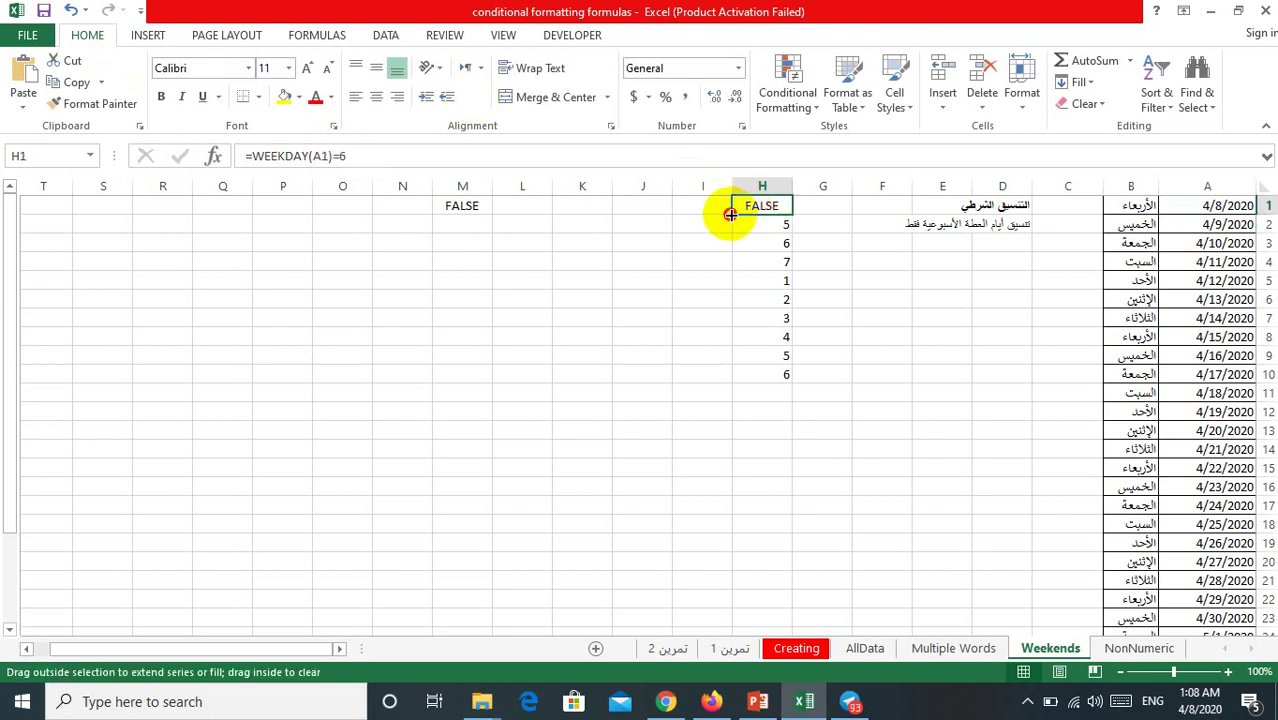
double_click(731, 215)
left_click(760, 262)
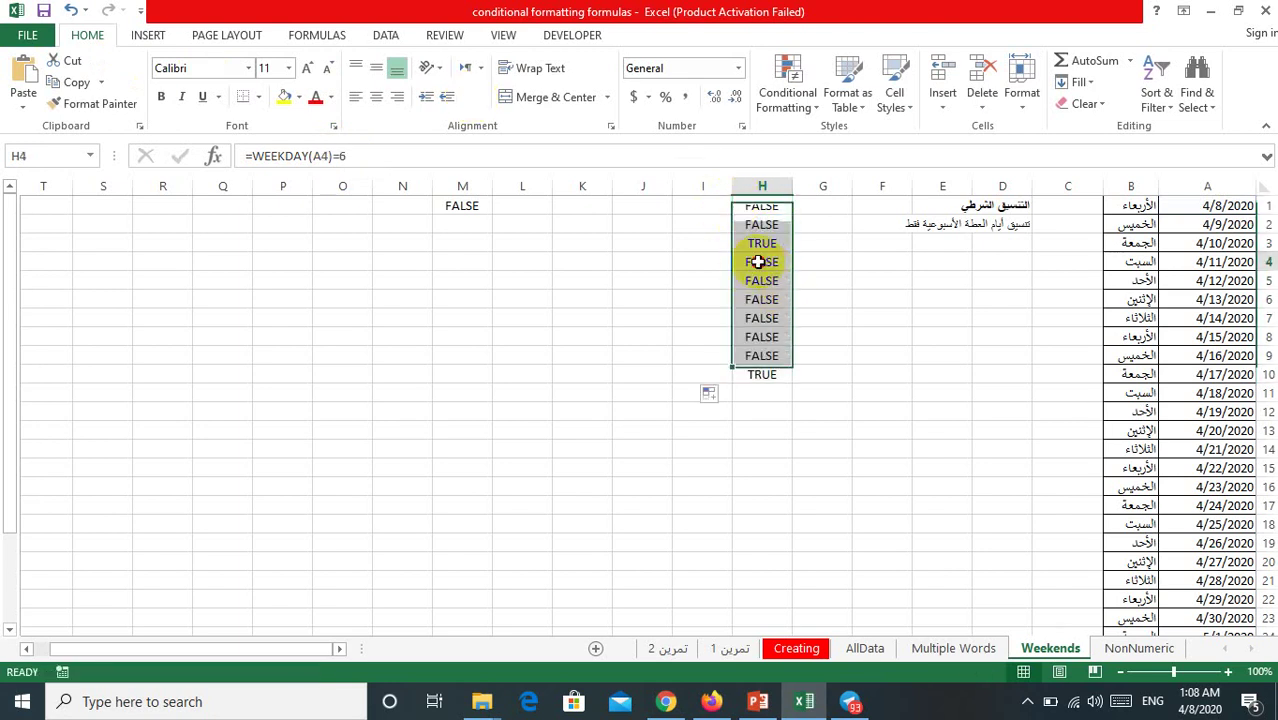
left_click(758, 337)
left_click(758, 372)
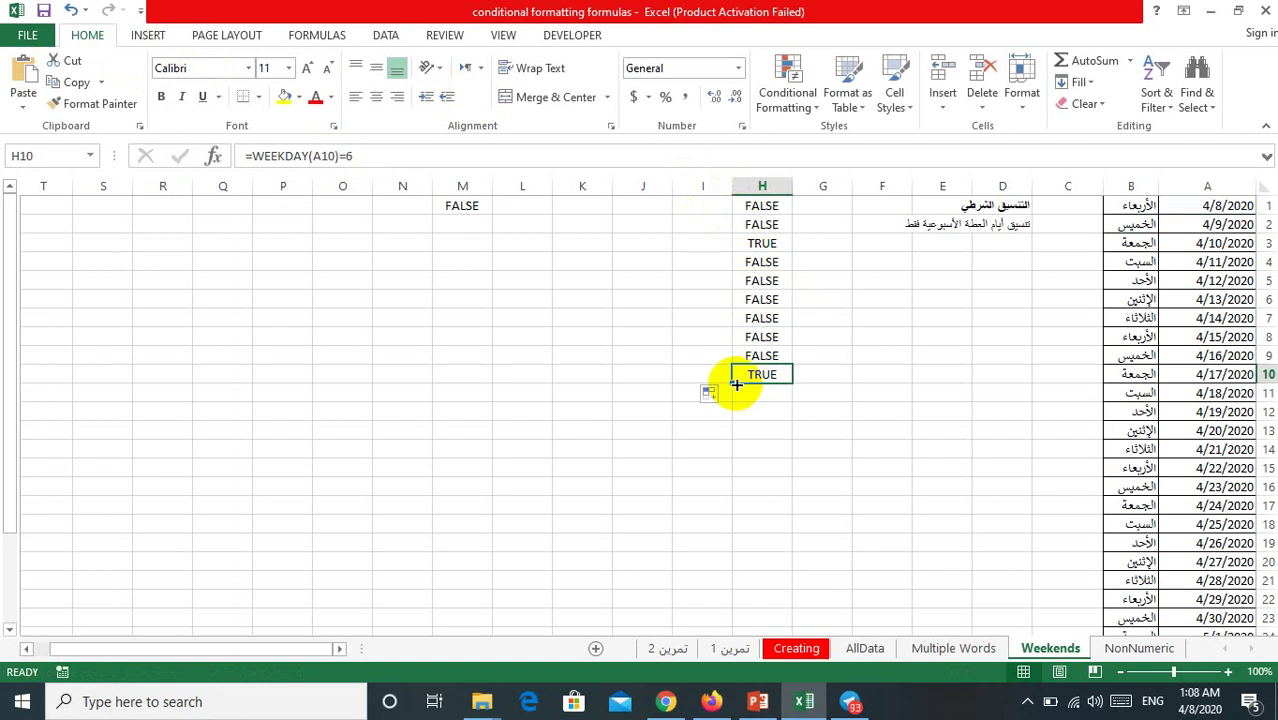
left_click_drag(731, 385, 728, 605)
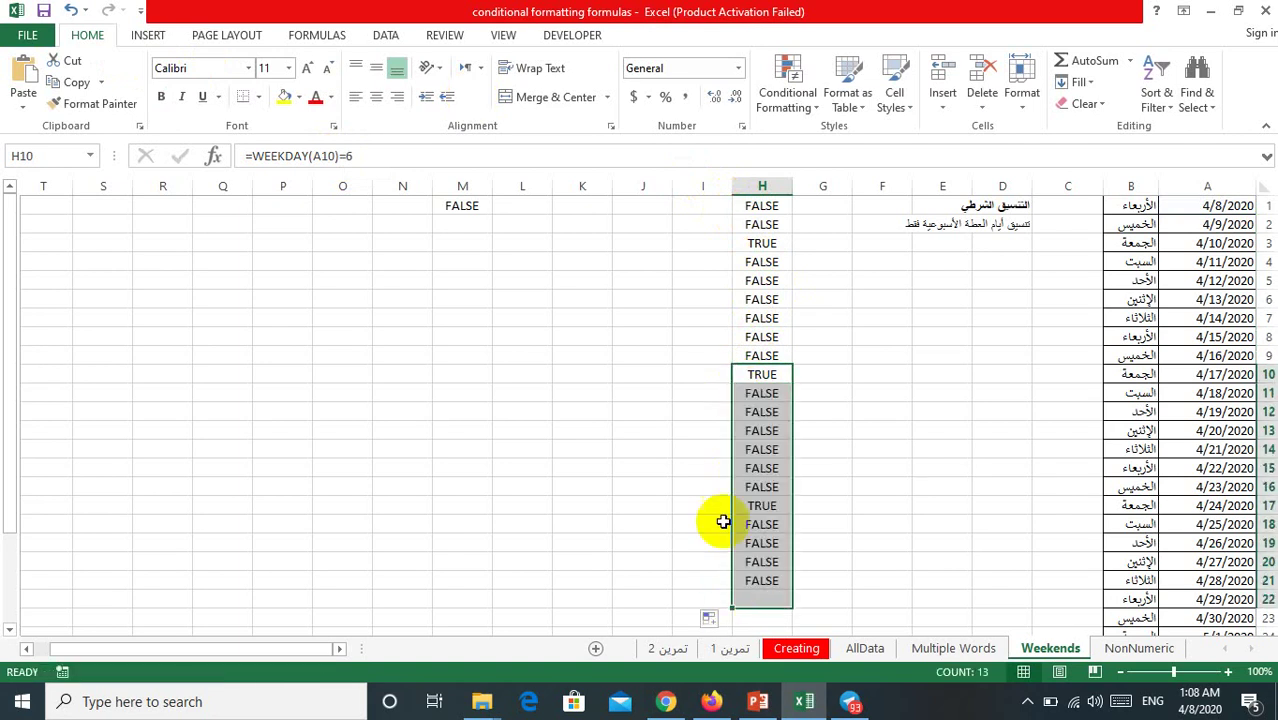
left_click(762, 210)
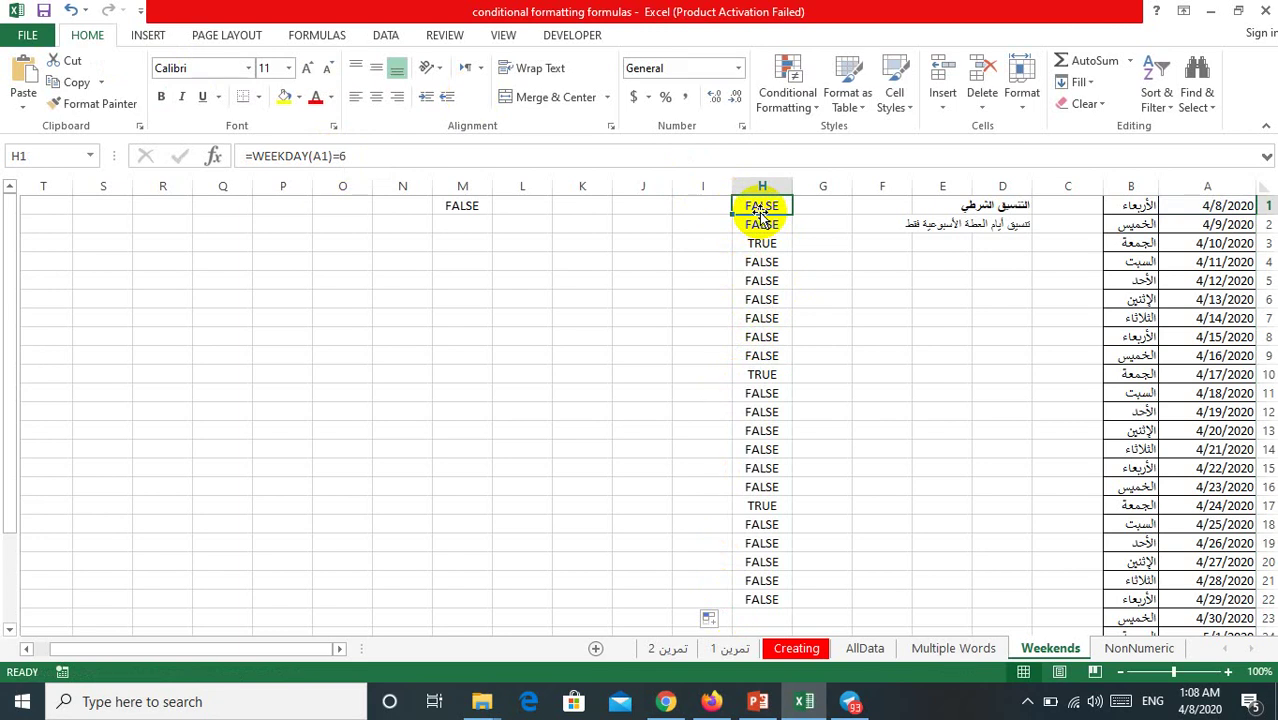
Rewrite H1 as =OR(WEEKDAY(A1)=6,WEEKDAY(A1)=7).
left_click(253, 155)
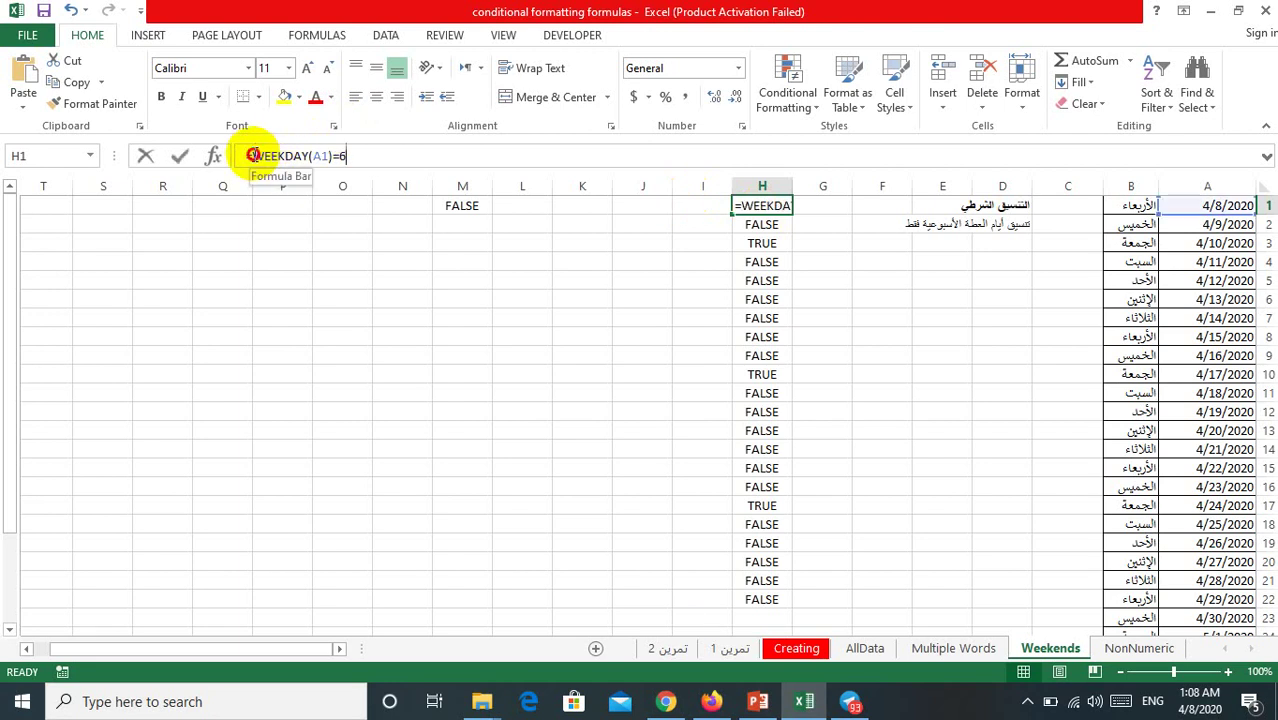
left_click(253, 155)
type("o")
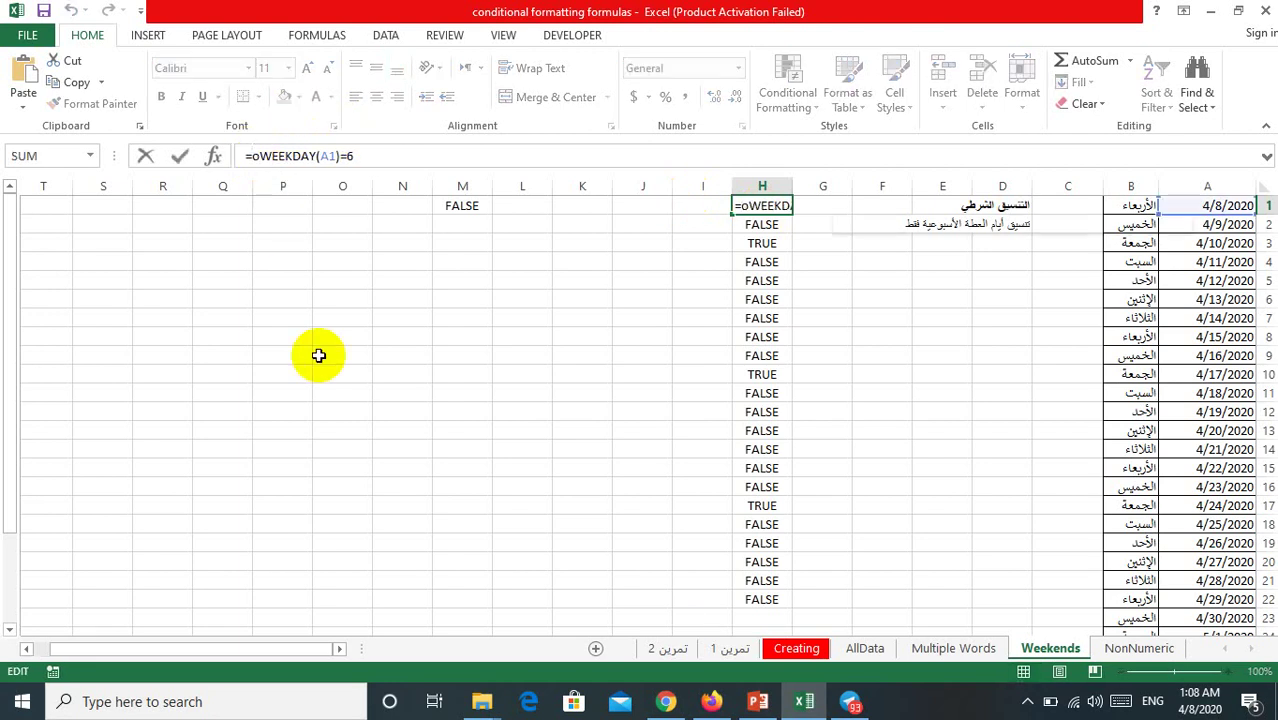
type("r")
double_click(276, 192)
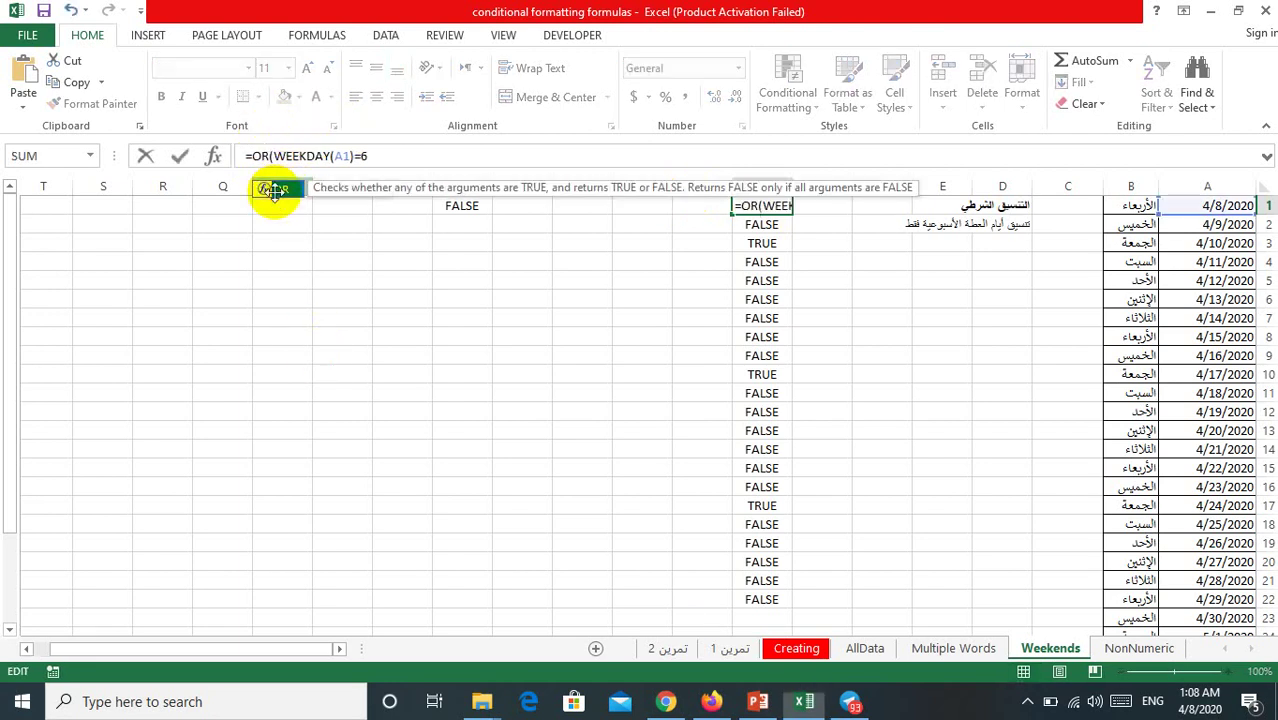
left_click_drag(366, 157, 273, 157)
key("ctrl+c")
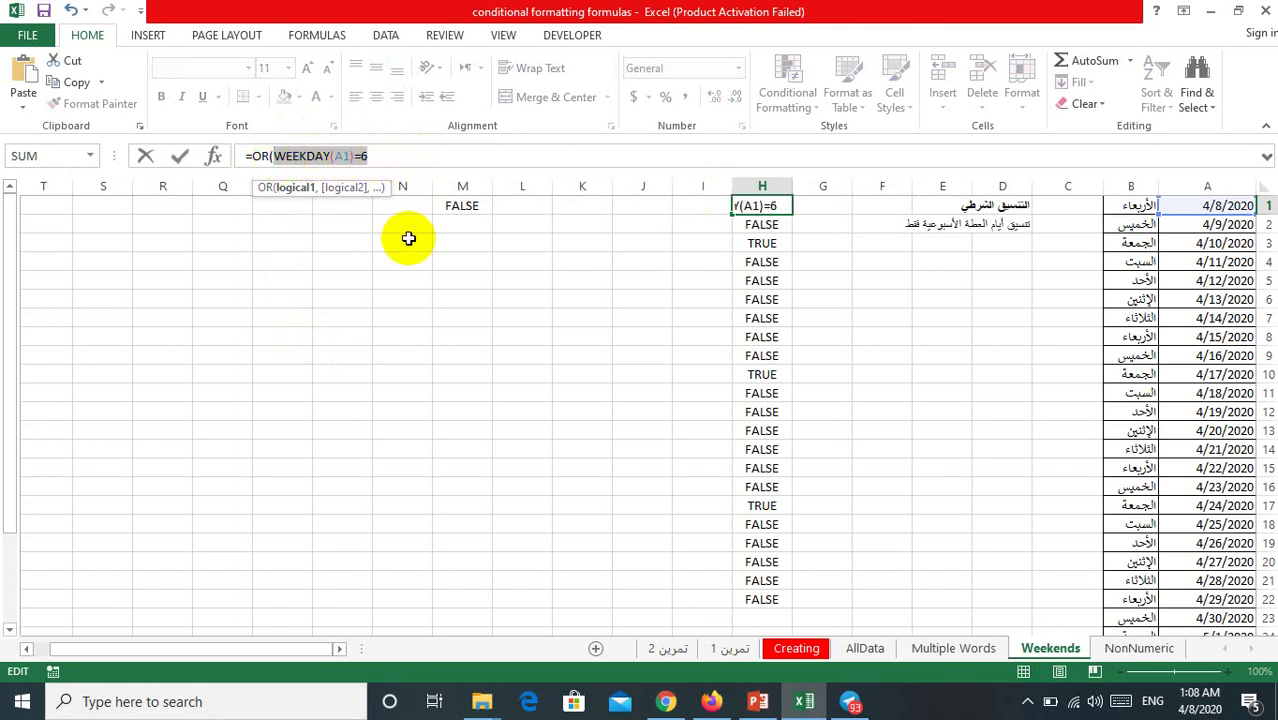
left_click(388, 163)
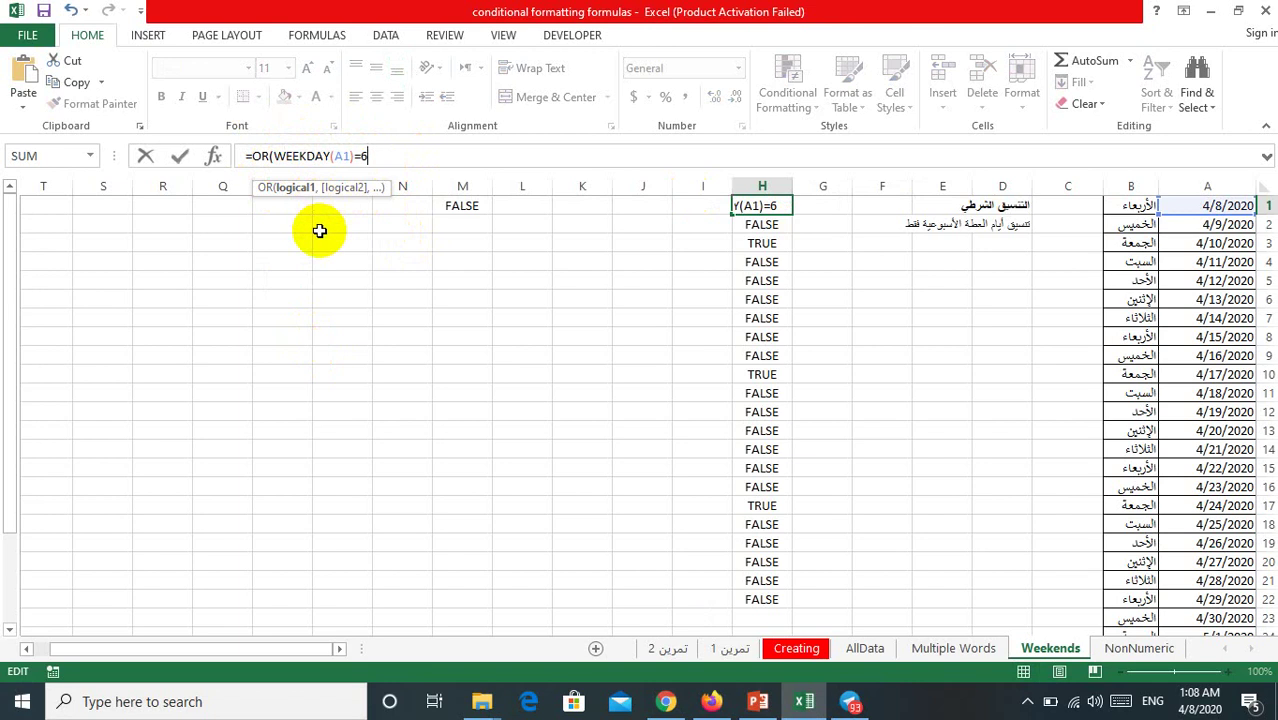
type(",")
key("ctrl+v")
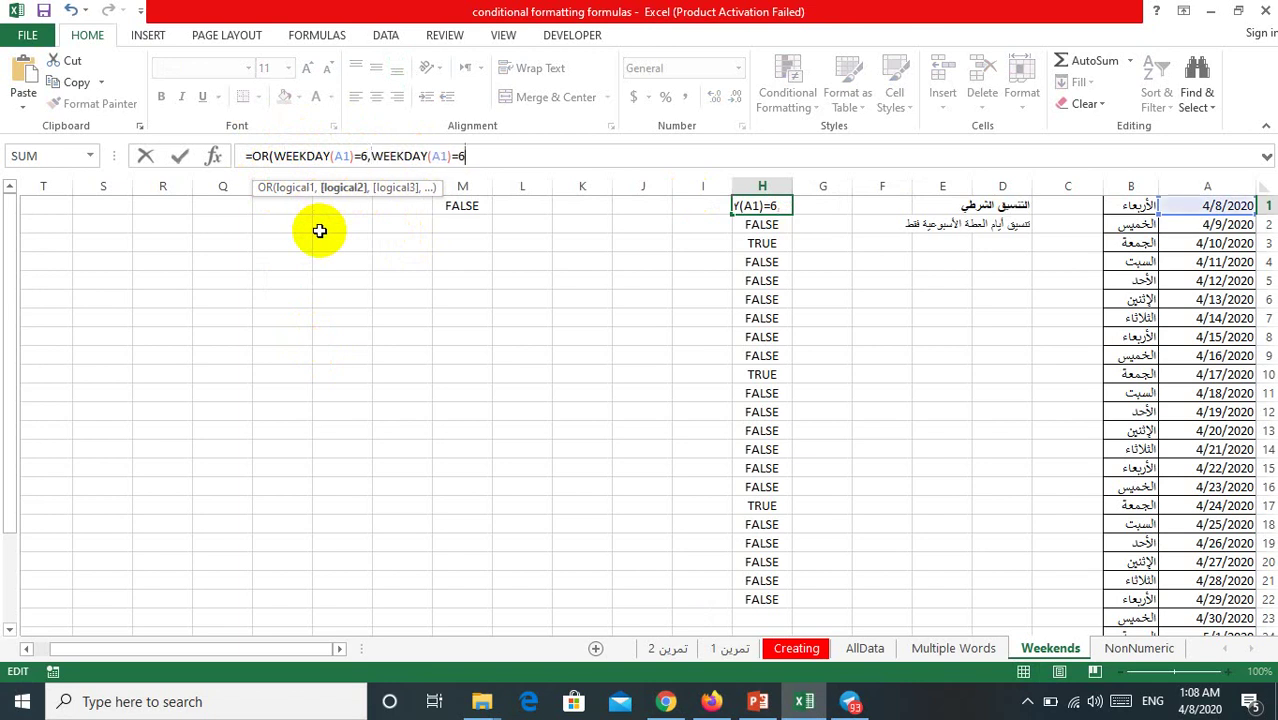
key("BackSpace")
type("7")
type(")")
key("Return")
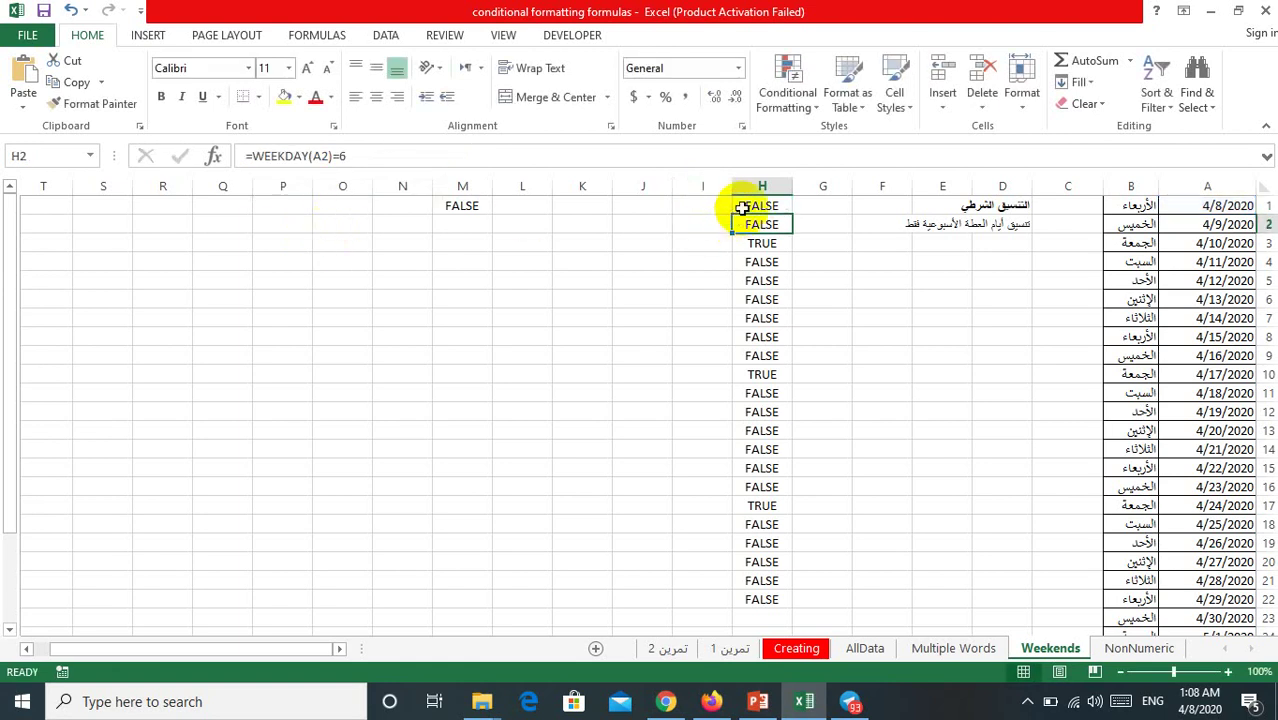
Fill the OR formula down to H22 and check the Friday and Saturday results.
left_click(762, 205)
key("ctrl+shift+Down")
key("ctrl+d")
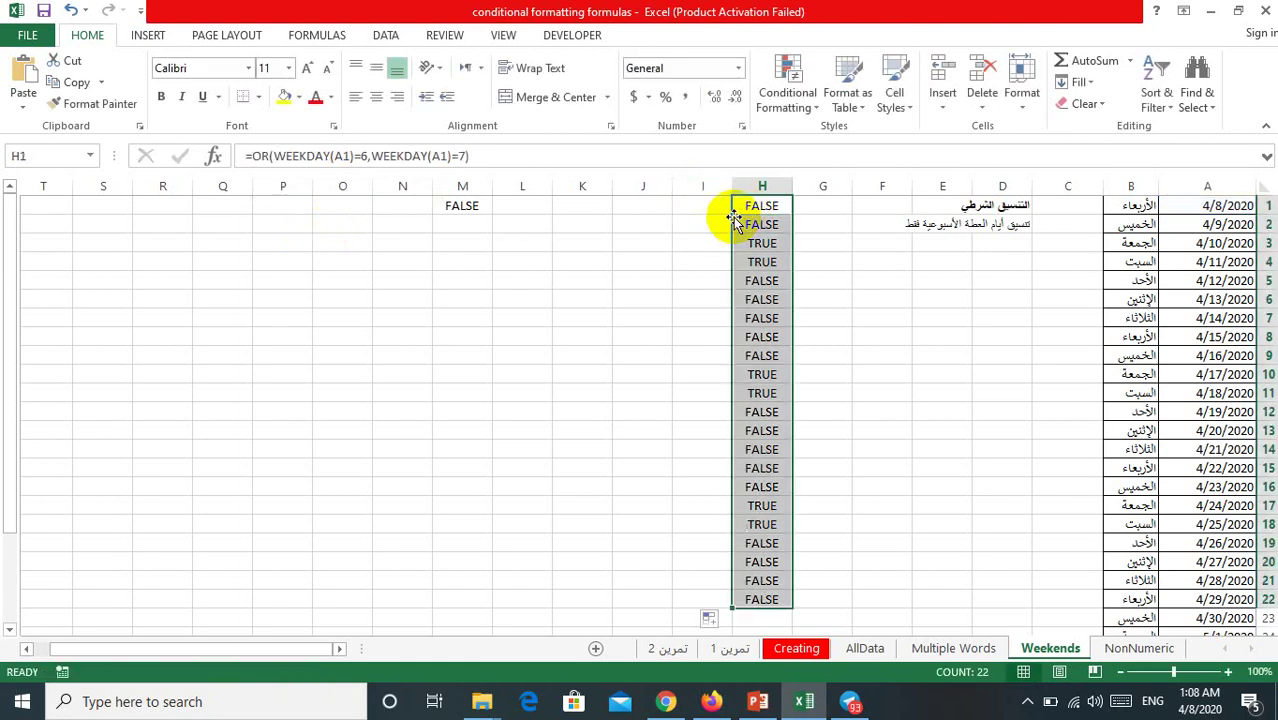
left_click(750, 280)
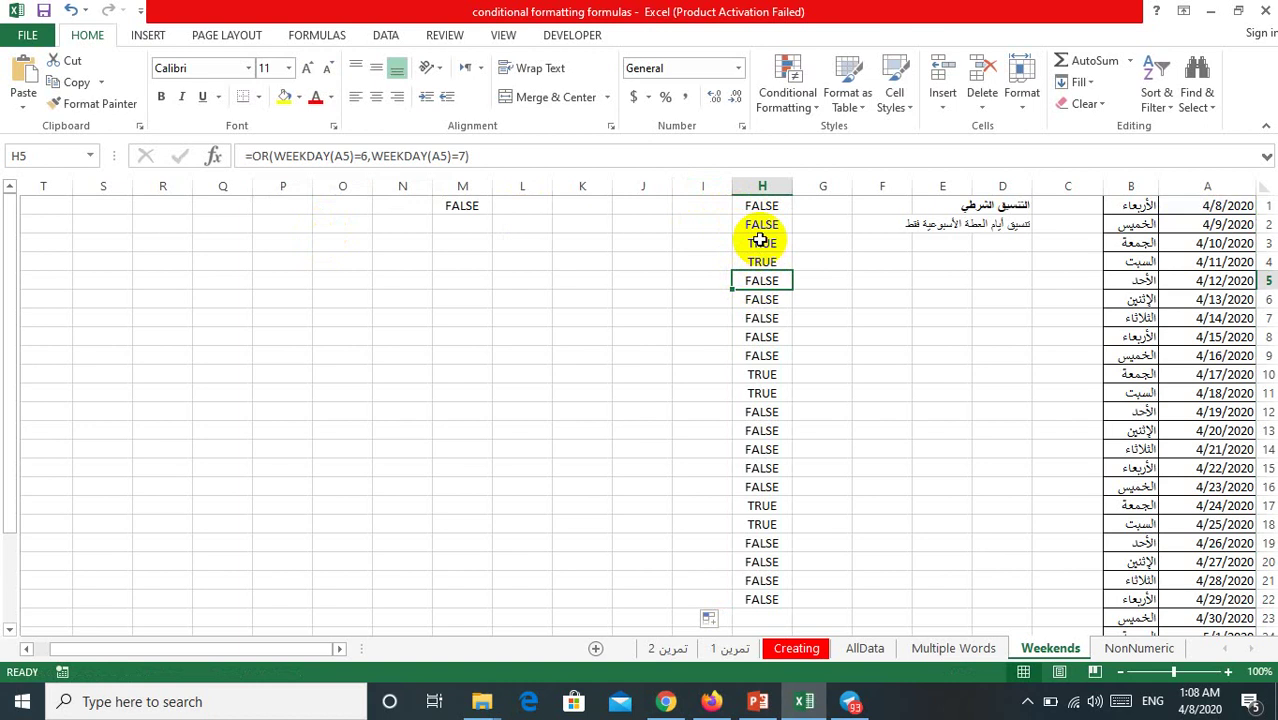
left_click(761, 245)
left_click(762, 259)
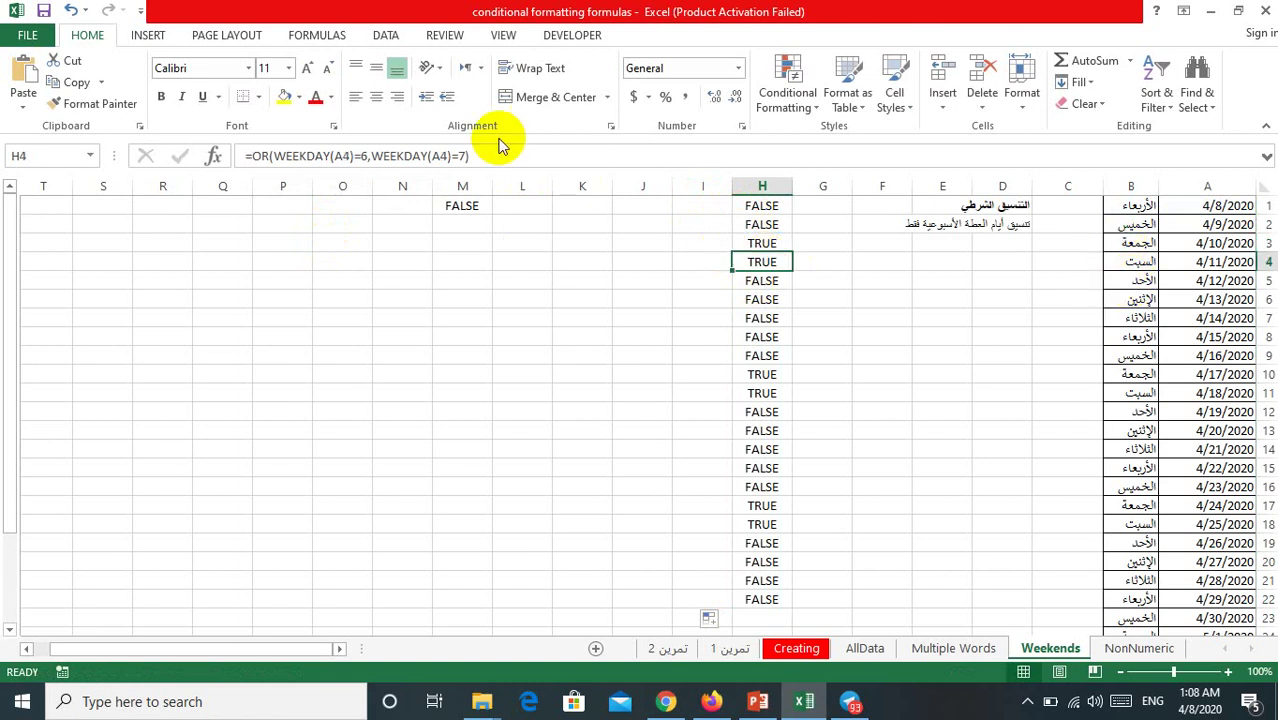
Copy the OR formula text from H4's formula bar without changing the cell.
left_click(427, 158)
left_click_drag(470, 156, 223, 156)
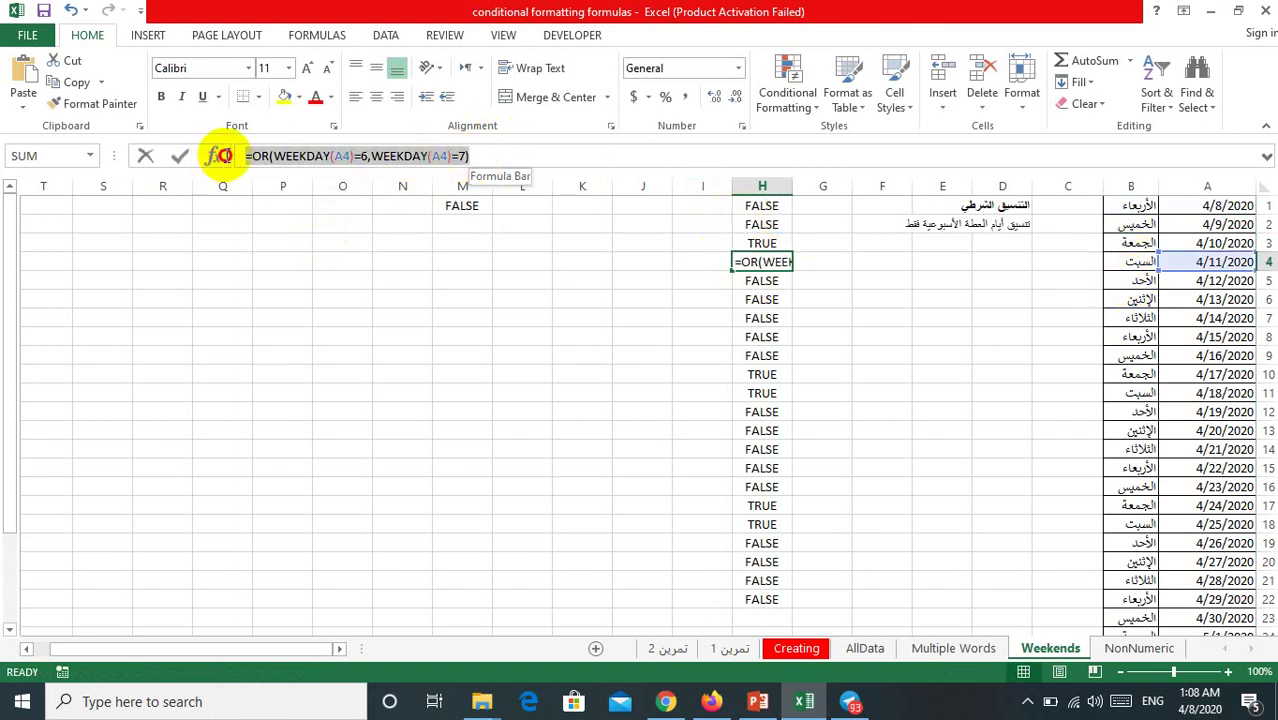
right_click(287, 160)
left_click(322, 190)
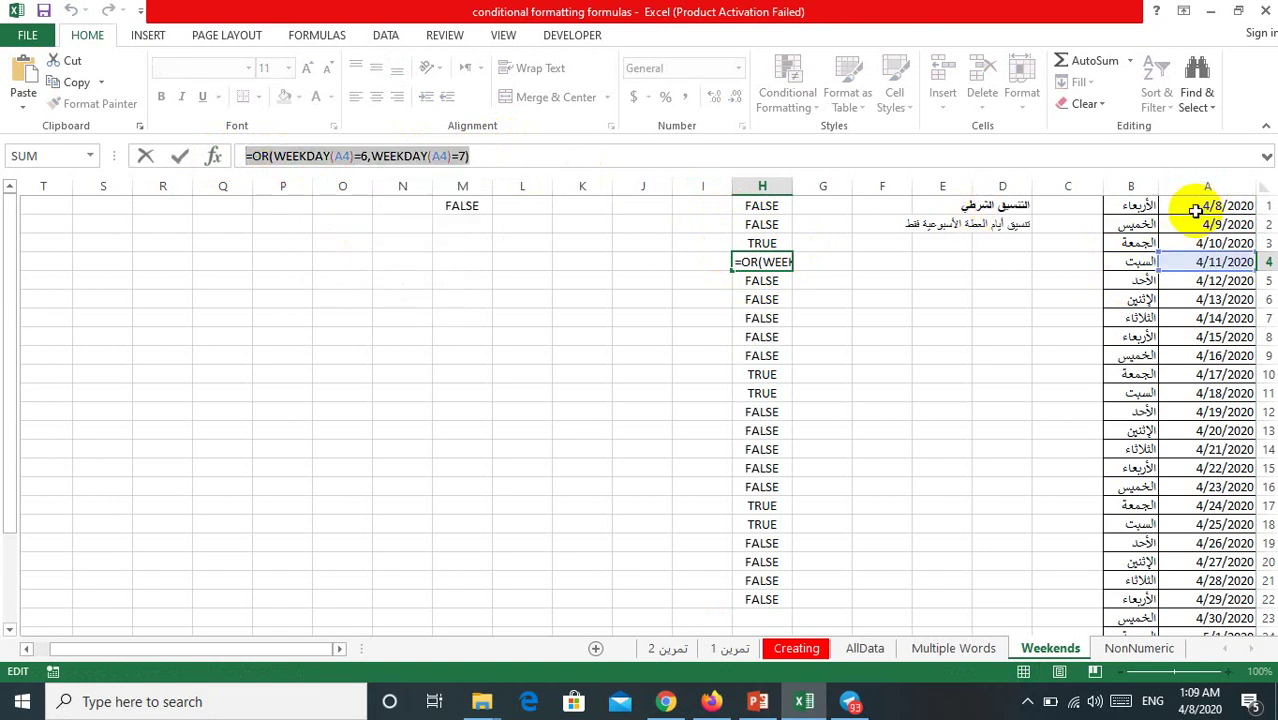
key("Escape")
Select A1:B29 and start a new formula-based conditional formatting rule.
left_click_drag(1210, 206, 1141, 614)
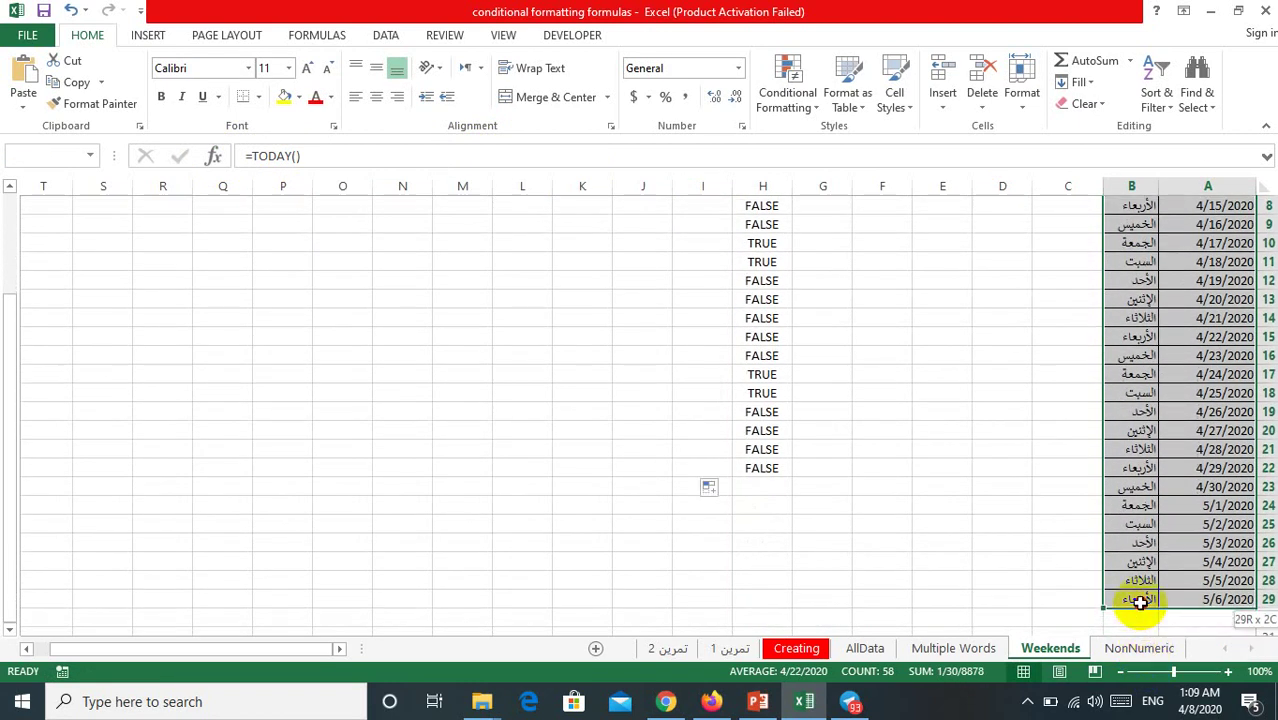
left_click_drag(1141, 614, 1141, 600)
left_click_drag(10, 466, 4, 310)
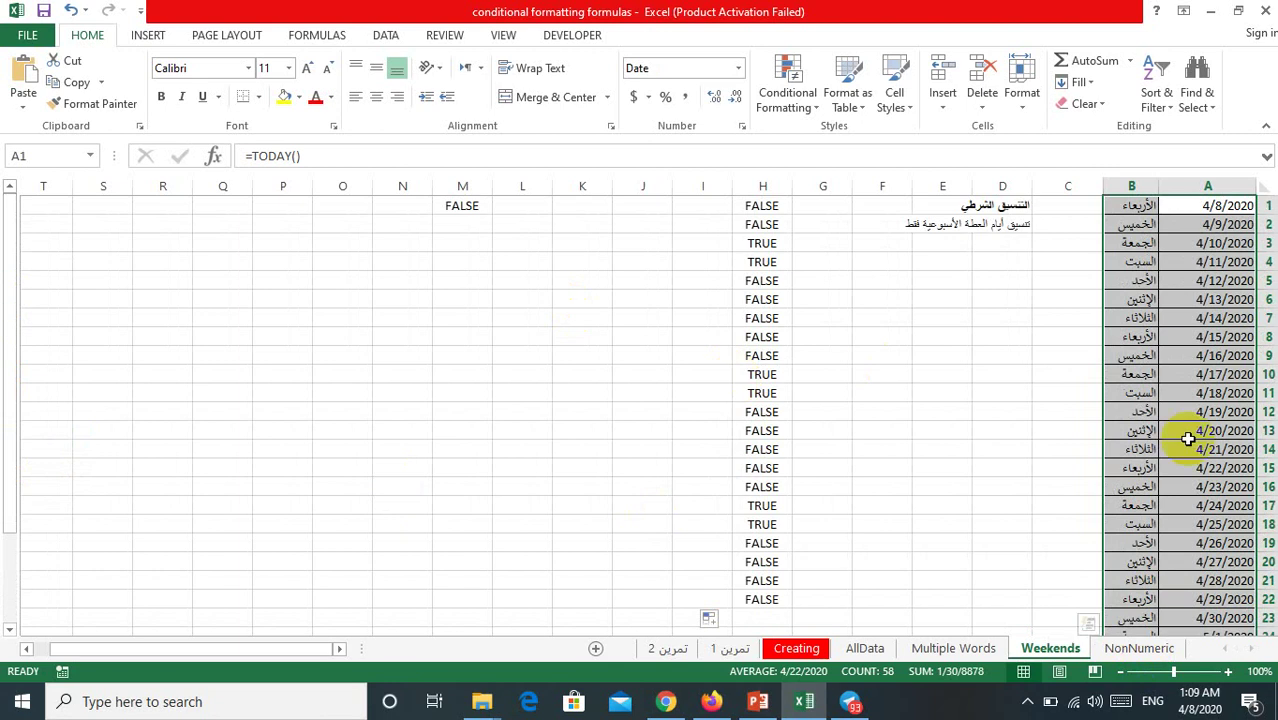
left_click(786, 96)
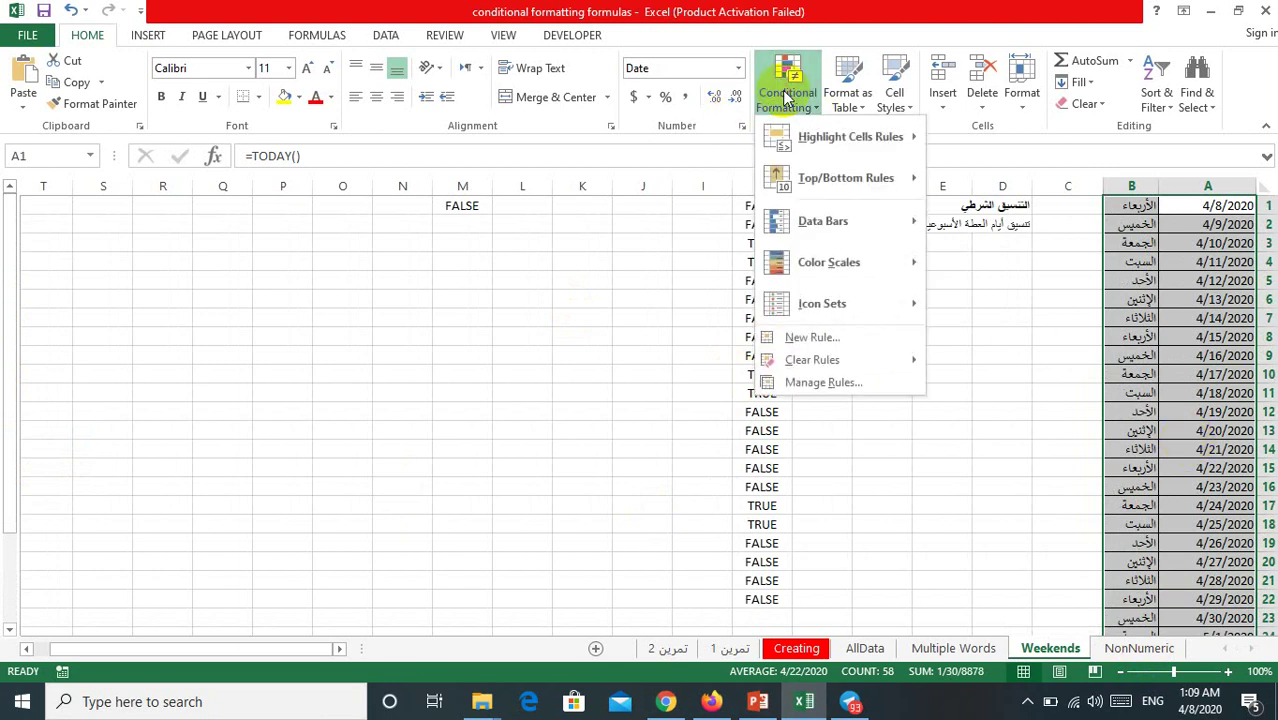
left_click(815, 340)
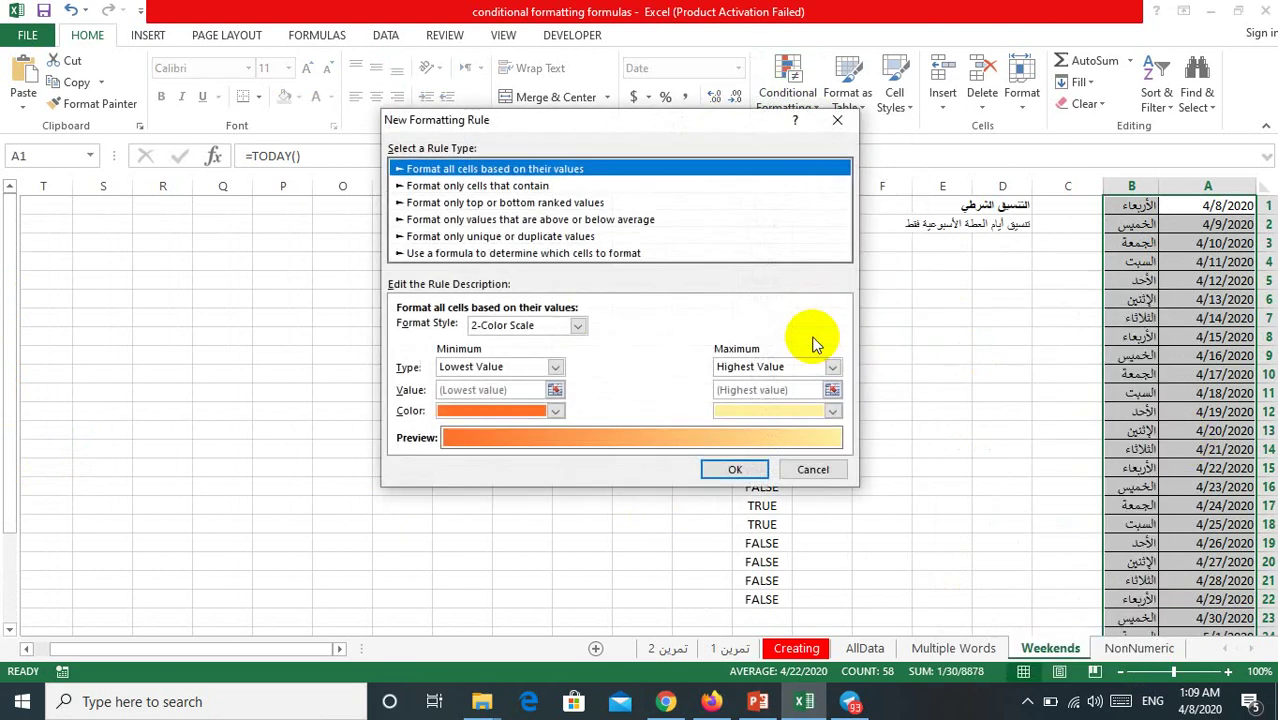
left_click(512, 255)
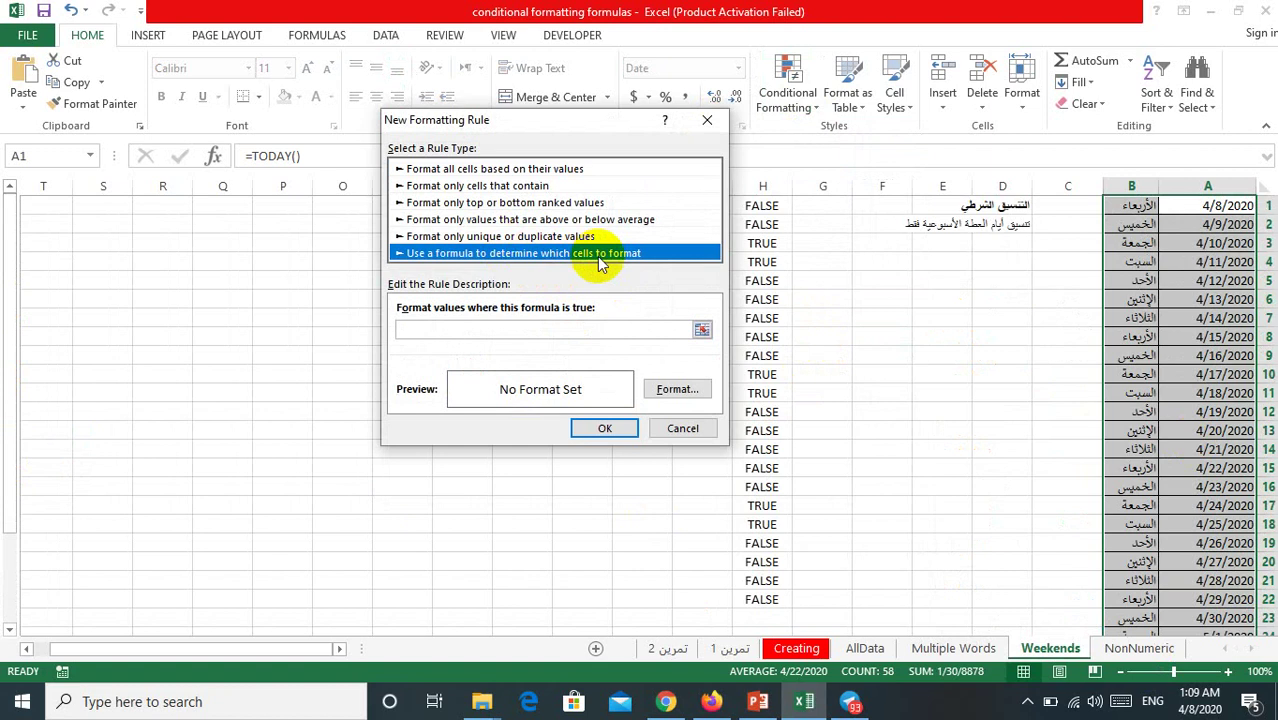
Enter =OR(WEEKDAY(A1)=6,WEEKDAY(A1)=7) as the rule formula and open its Format settings.
left_click(521, 328)
key("ctrl+v")
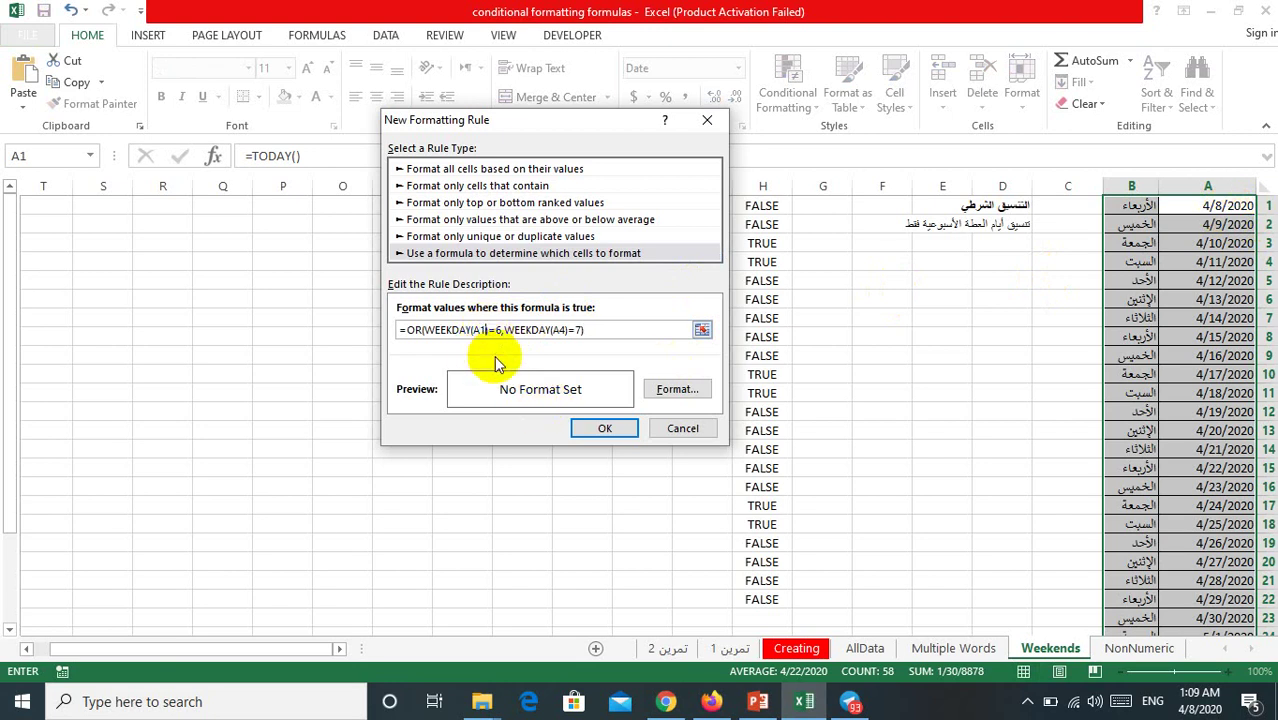
left_click(561, 331)
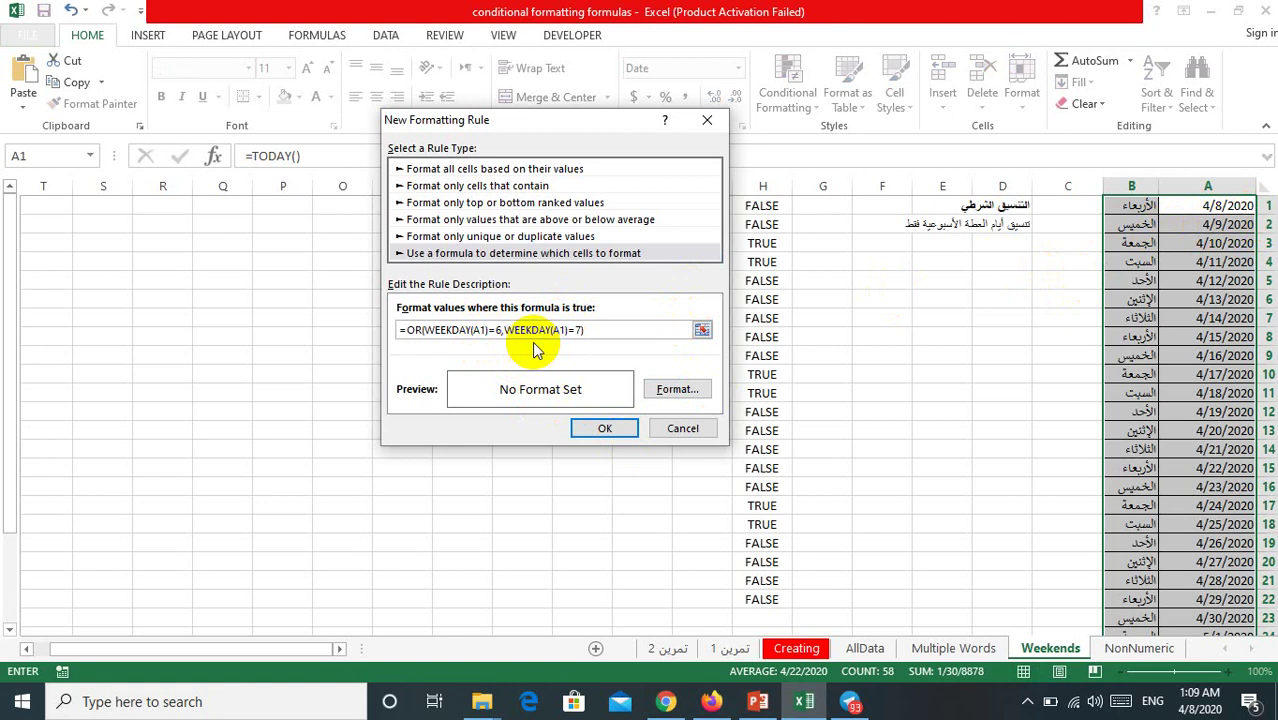
left_click(654, 388)
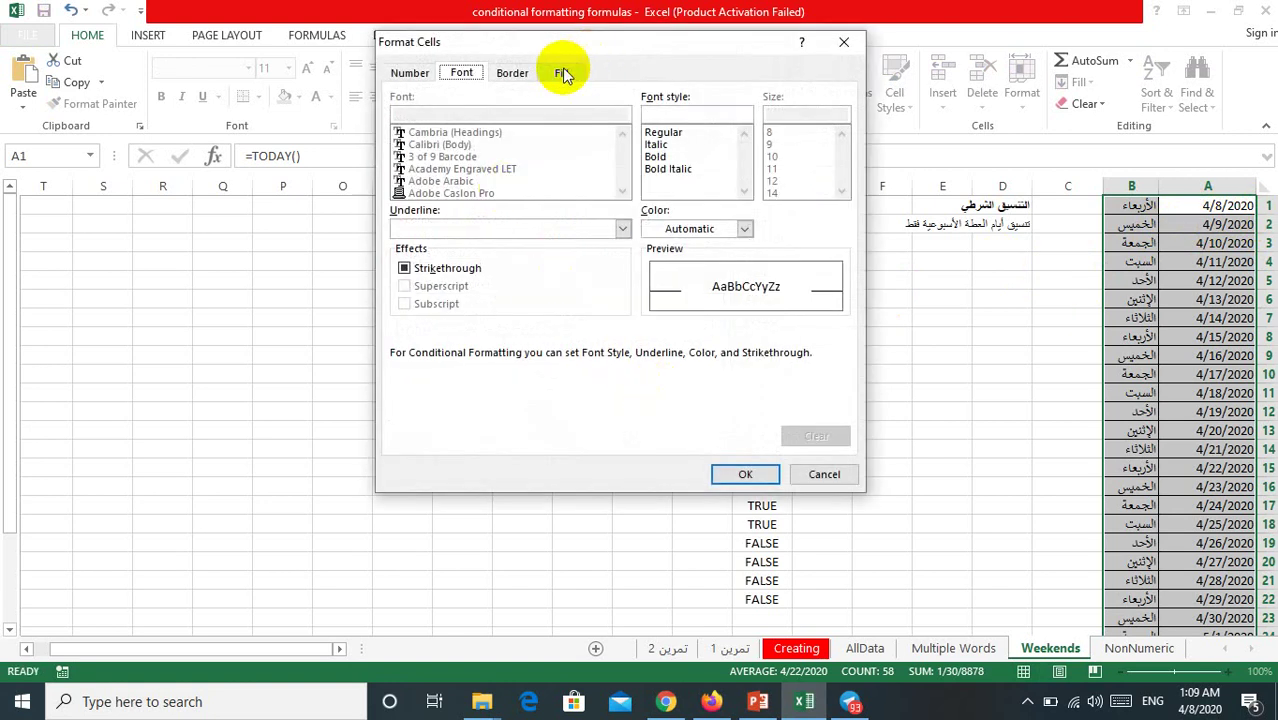
Choose a yellow fill for the rule, apply it, and deselect to view the highlighted weekend rows.
left_click(563, 73)
left_click(458, 258)
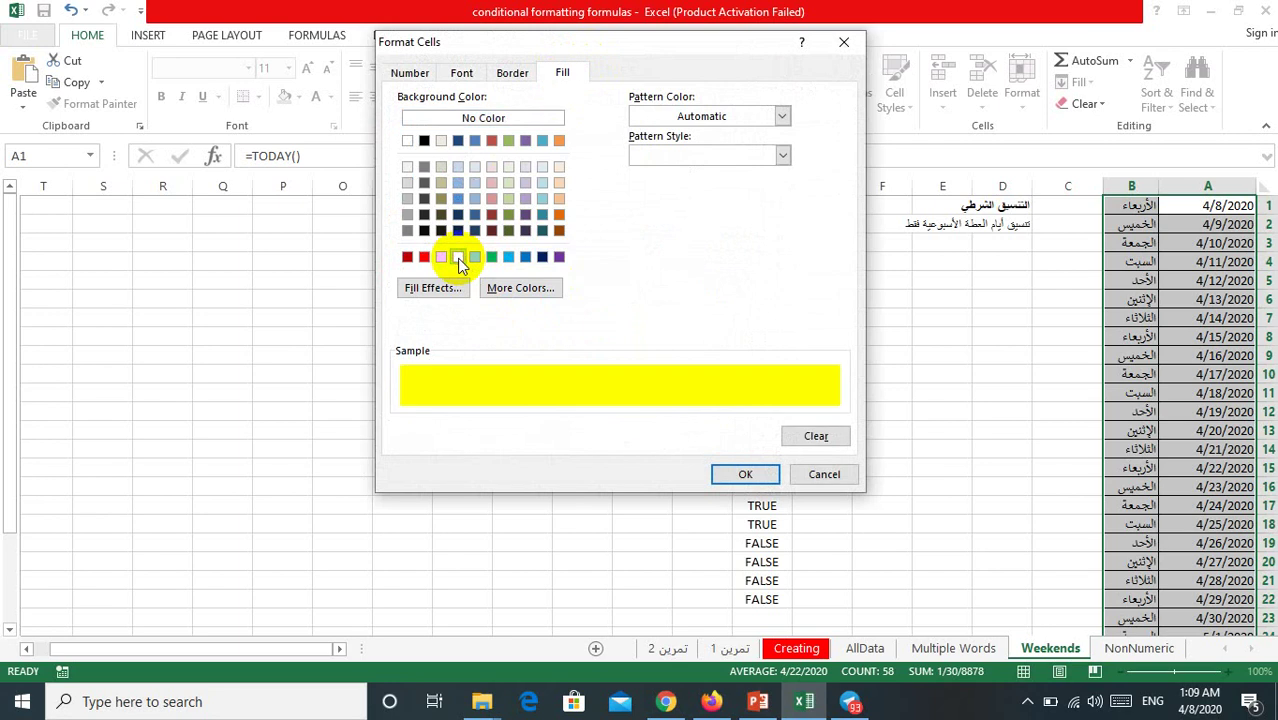
left_click(514, 72)
left_click(470, 74)
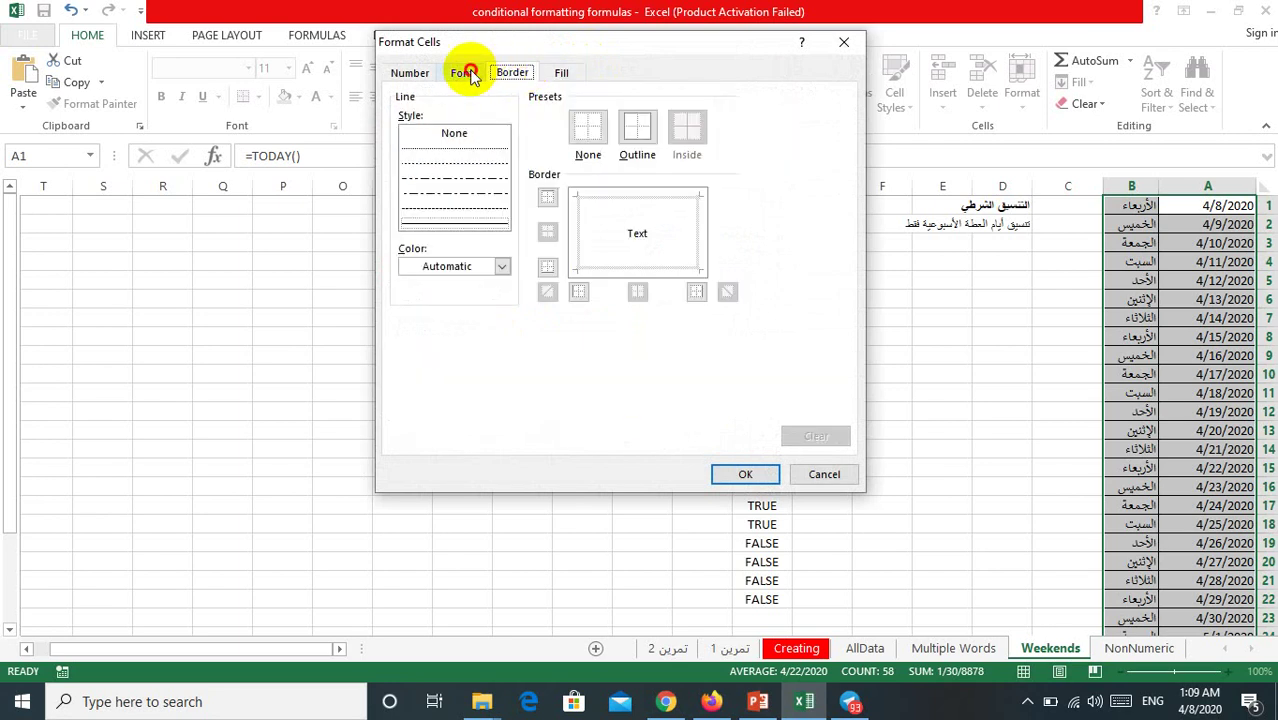
left_click(745, 475)
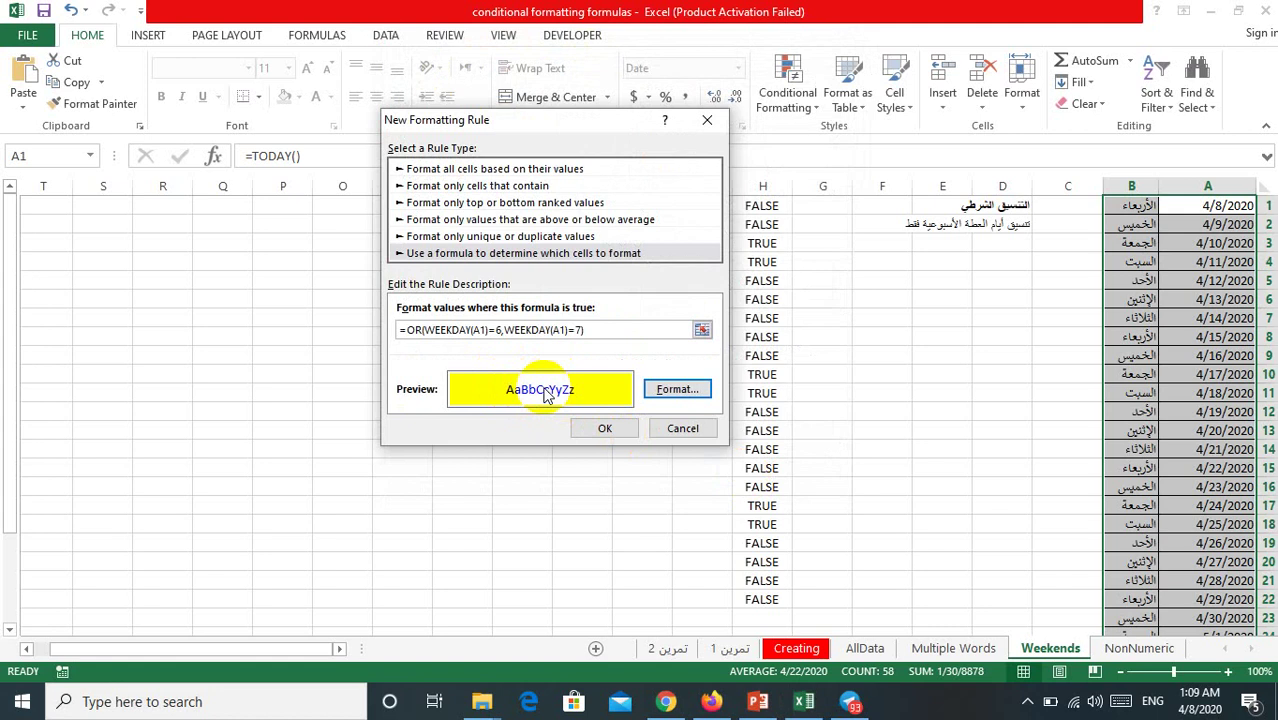
left_click(603, 430)
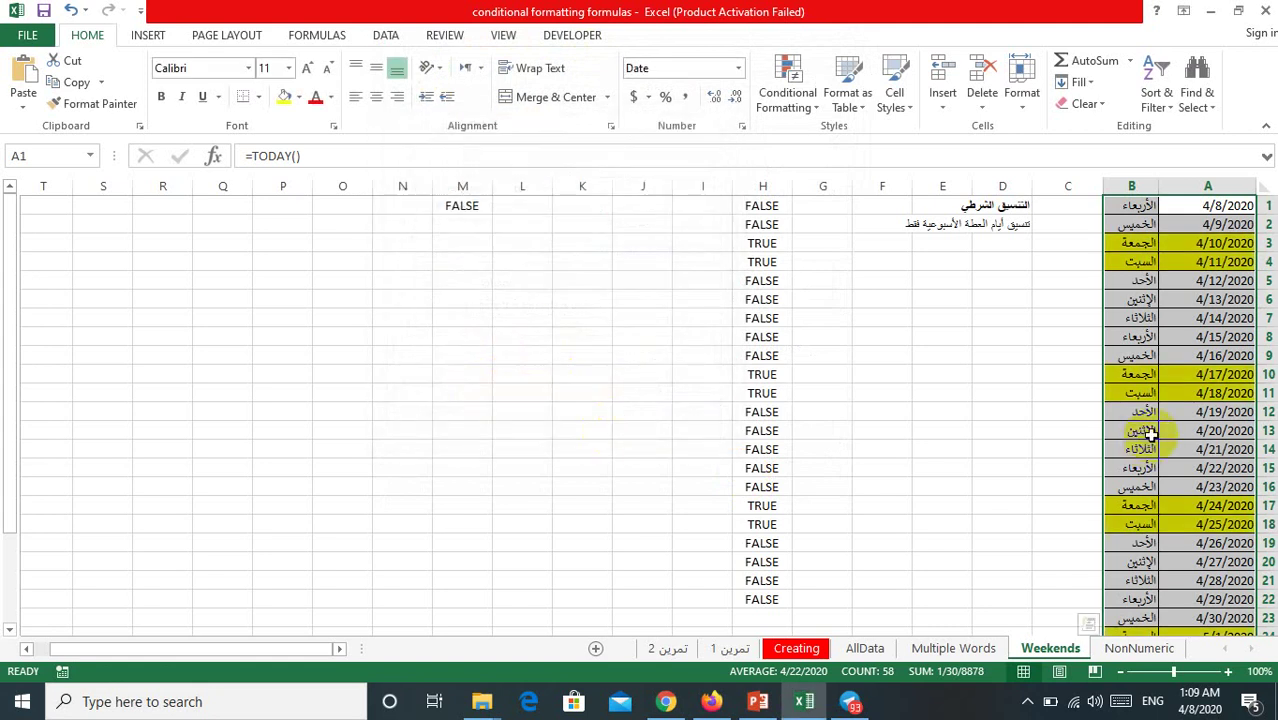
left_click(1200, 314)
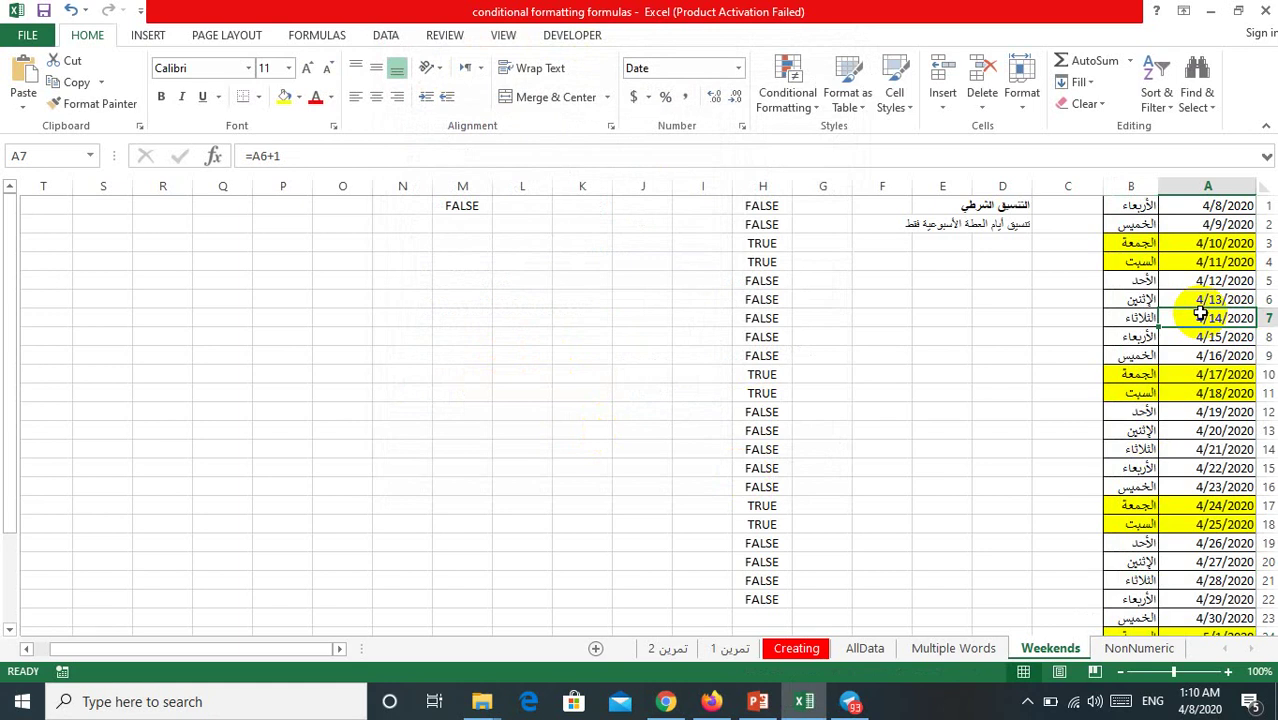
left_click(762, 208)
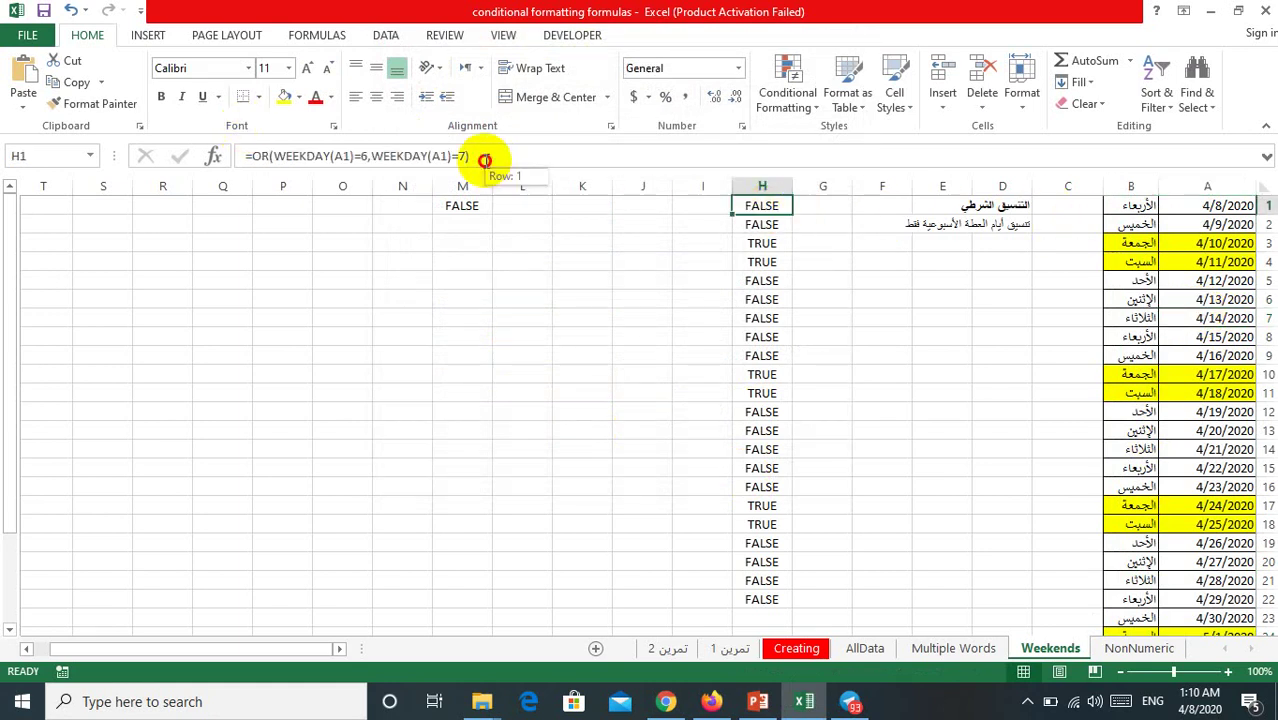
triple_click(396, 145)
left_click_drag(396, 145, 250, 160)
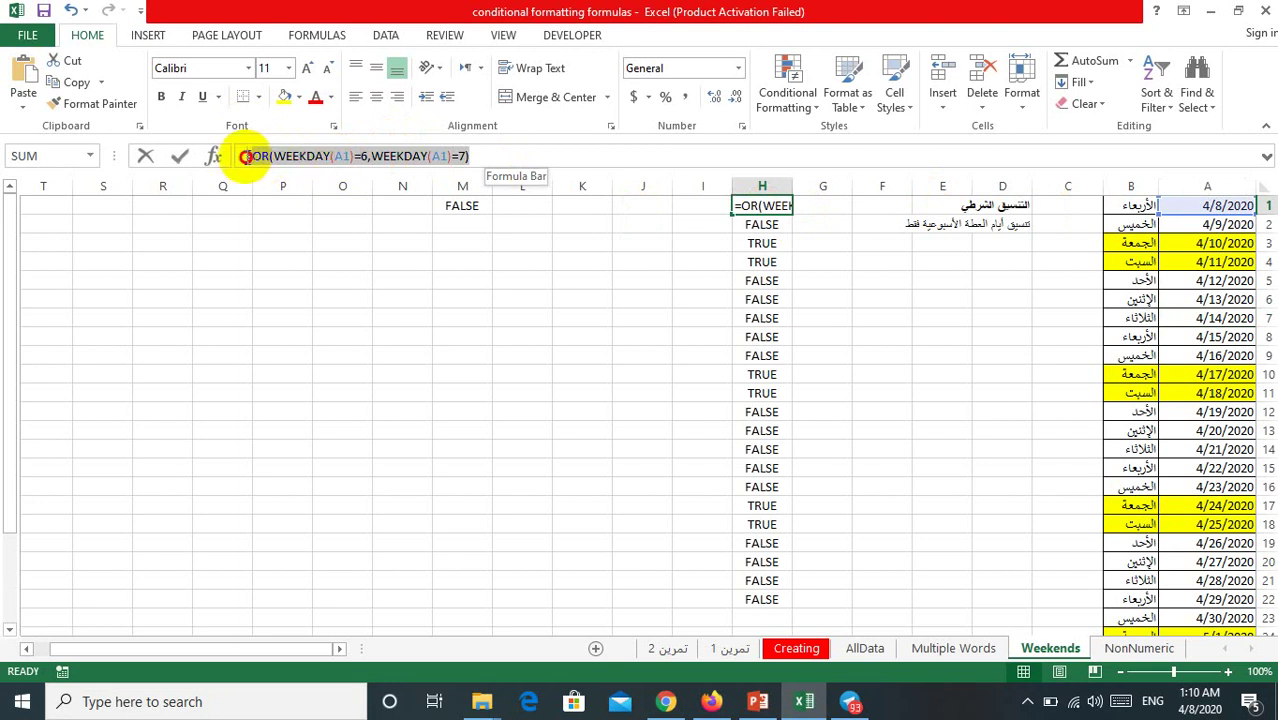
right_click(250, 160)
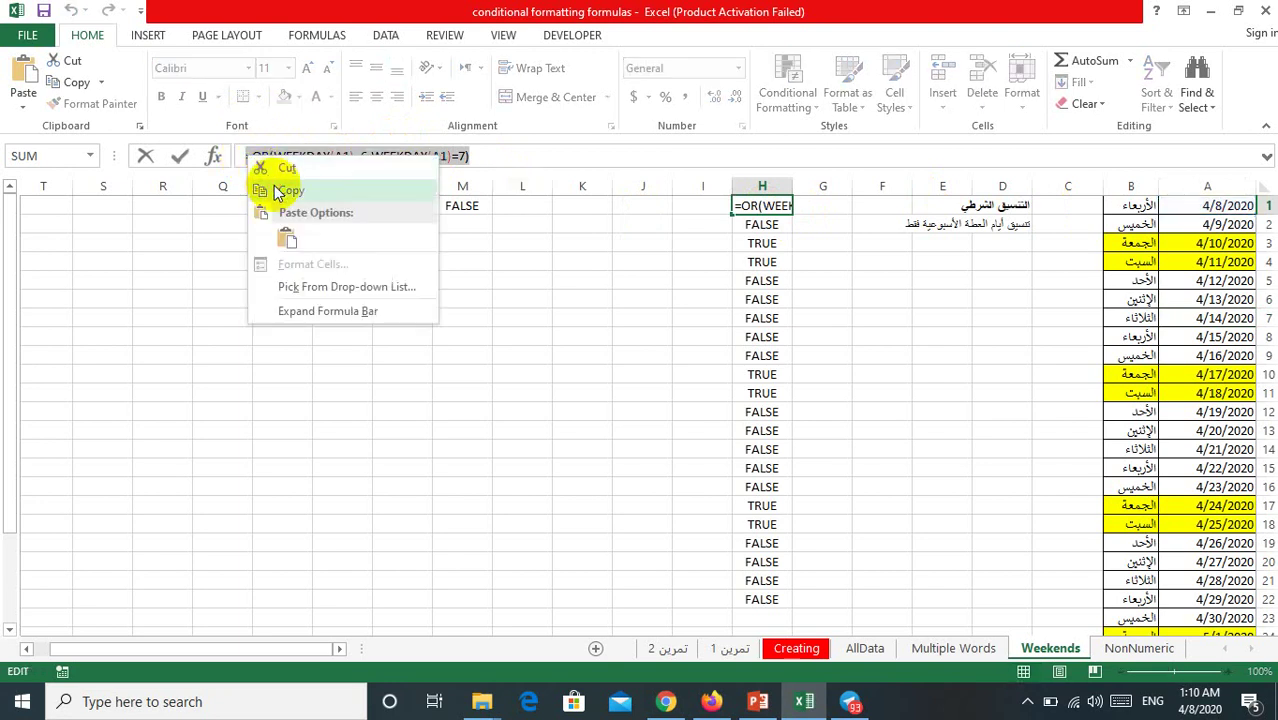
left_click(280, 188)
key("Escape")
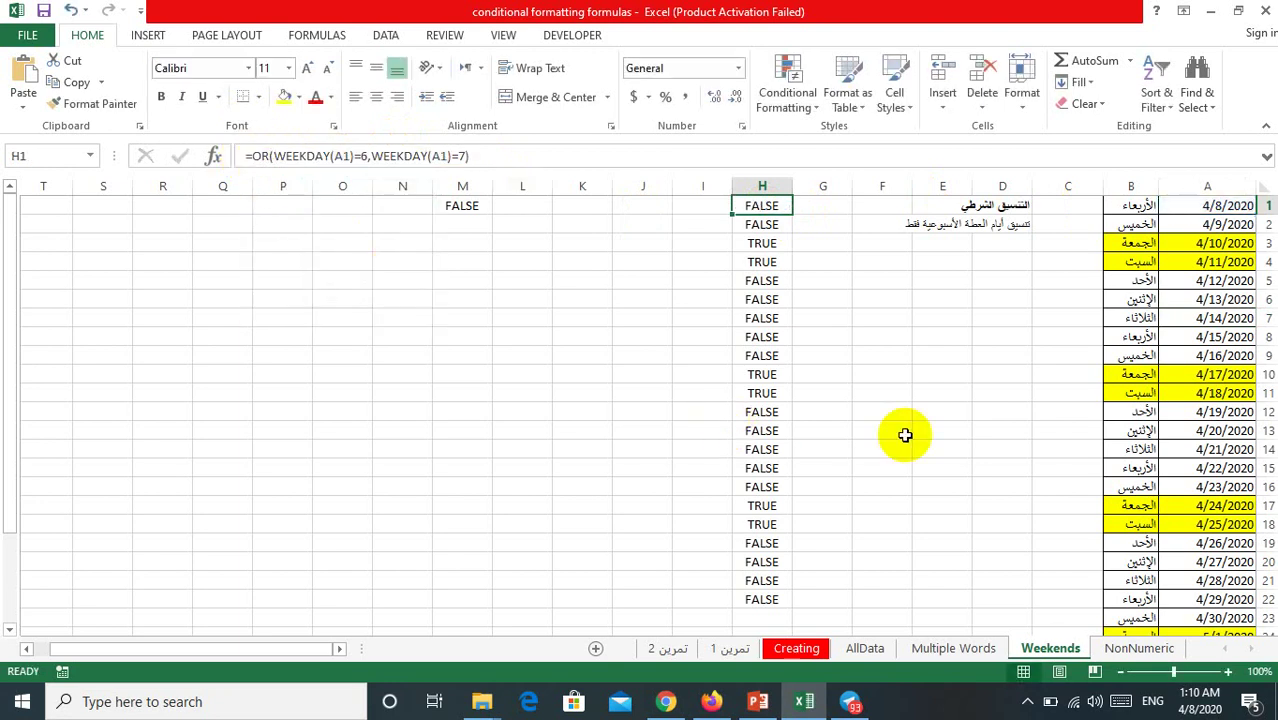
left_click(1207, 205)
left_click(1138, 208)
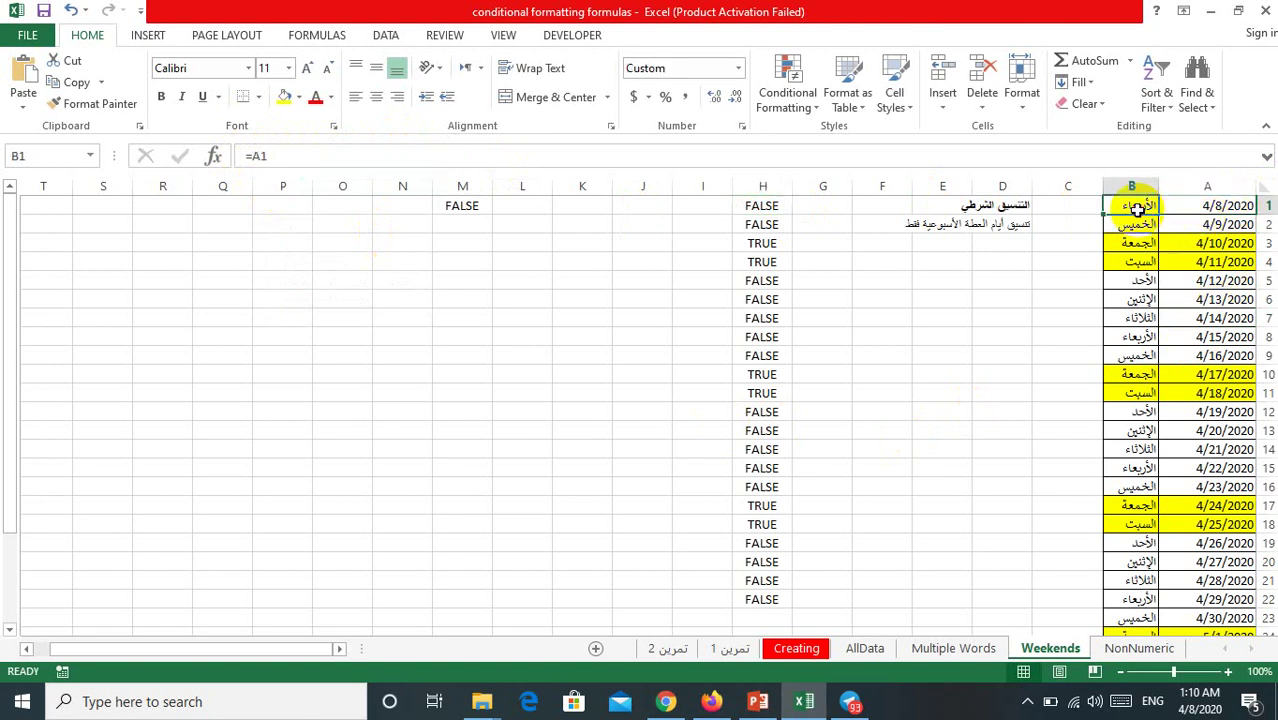
left_click(1243, 277)
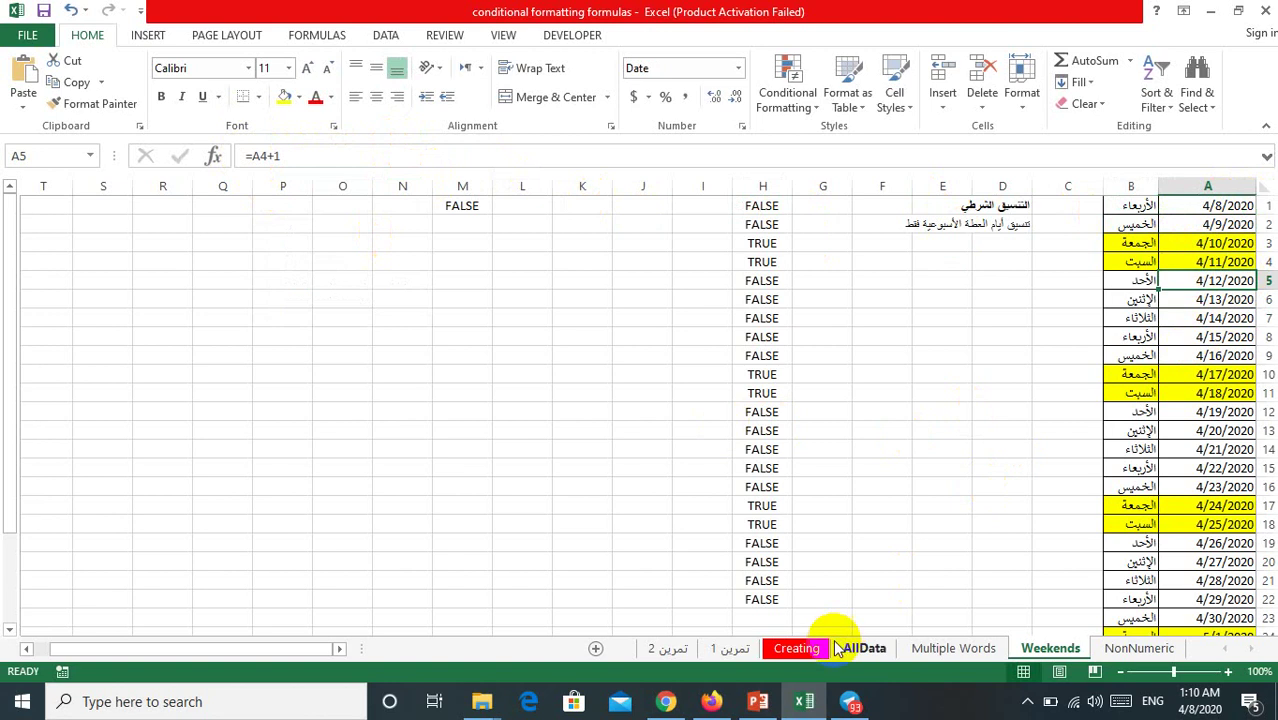
On the Creating sheet, AutoFit column A and select the sales table rows A2:H28.
left_click(487, 656)
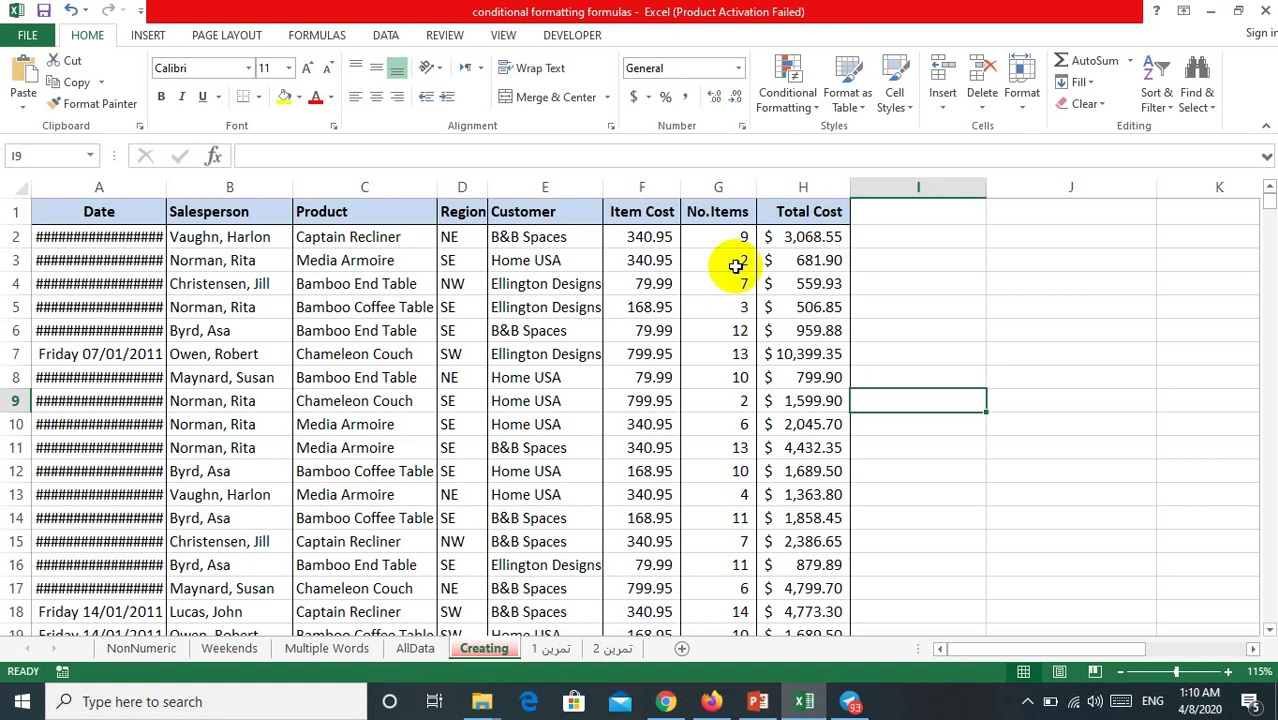
double_click(165, 184)
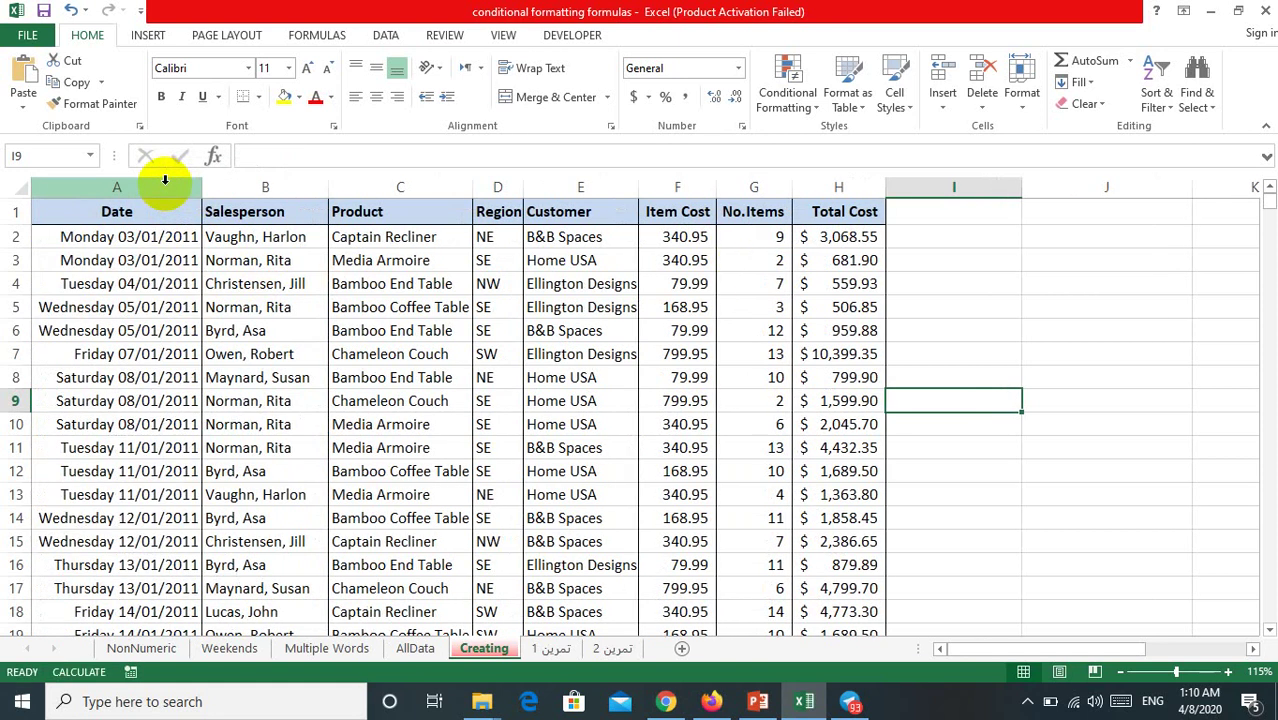
mouse_move(103, 236)
left_mouse_down()
mouse_move(455, 400)
mouse_move(820, 672)
mouse_move(807, 585)
left_mouse_up()
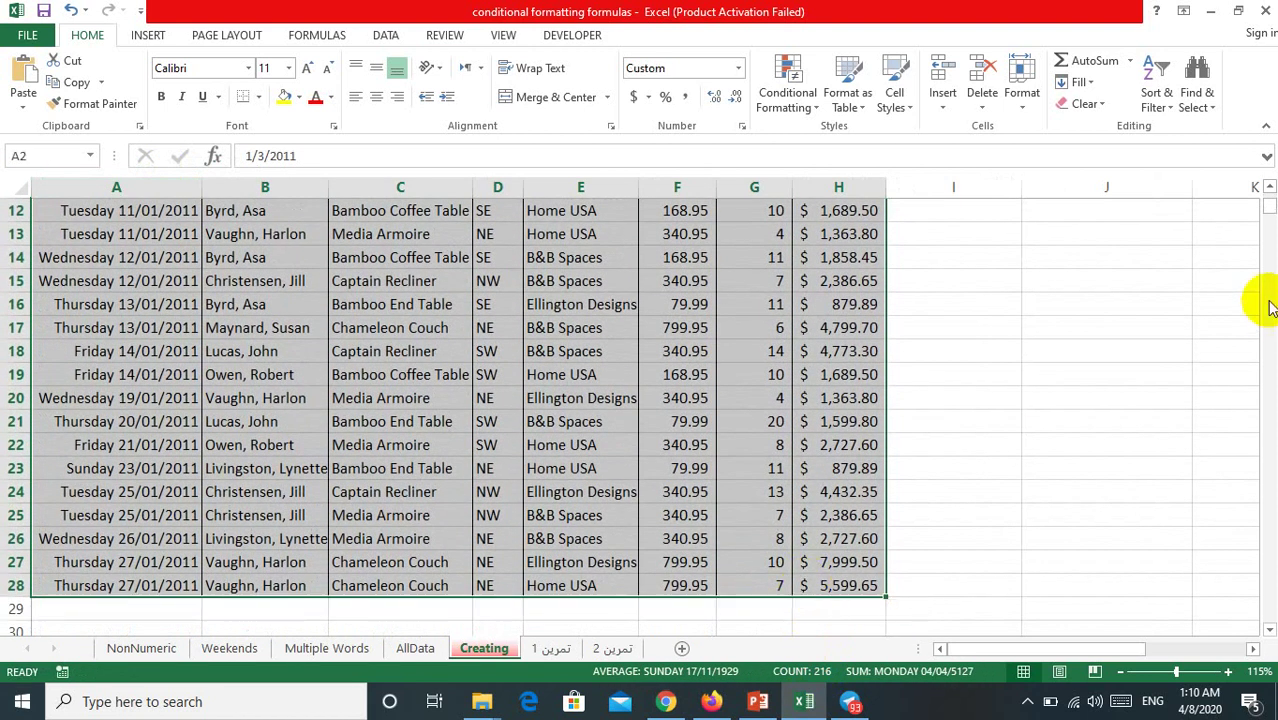
left_click(1268, 198)
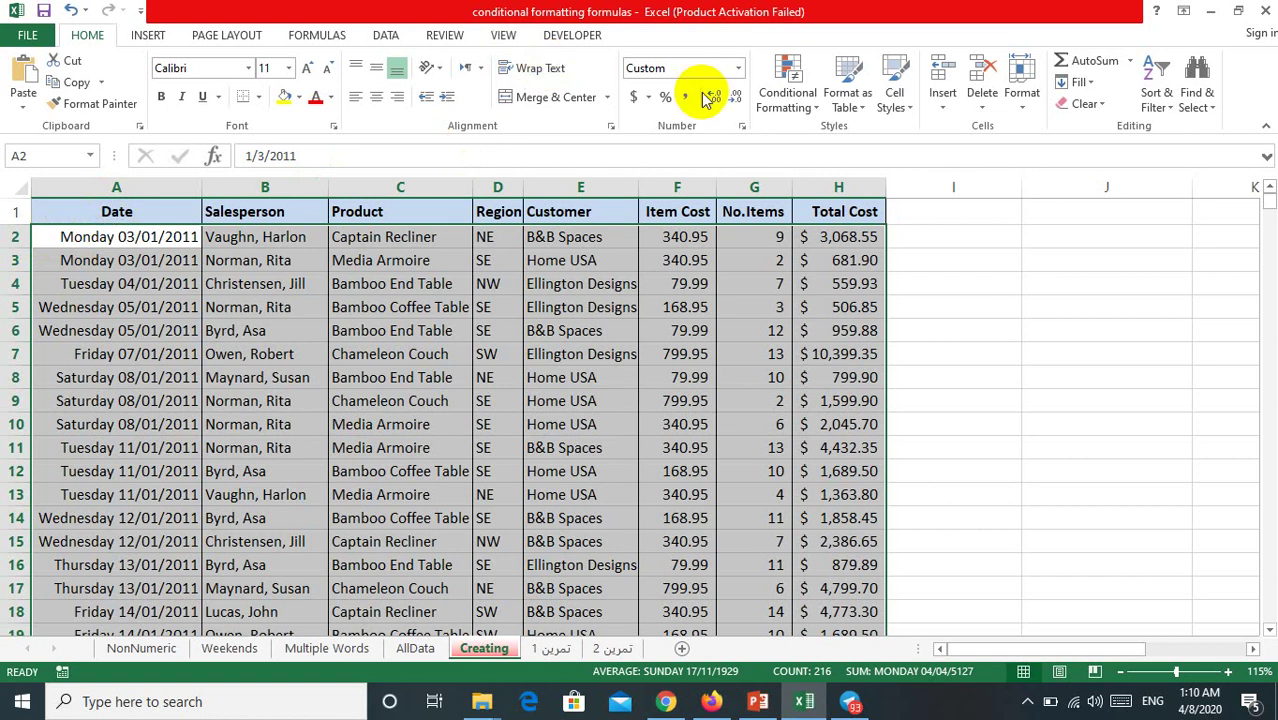
Start a formula rule reading =OR(WEEKDAY(A2)=6,WEEKDAY(A2)=7) for the selected table.
left_click(787, 100)
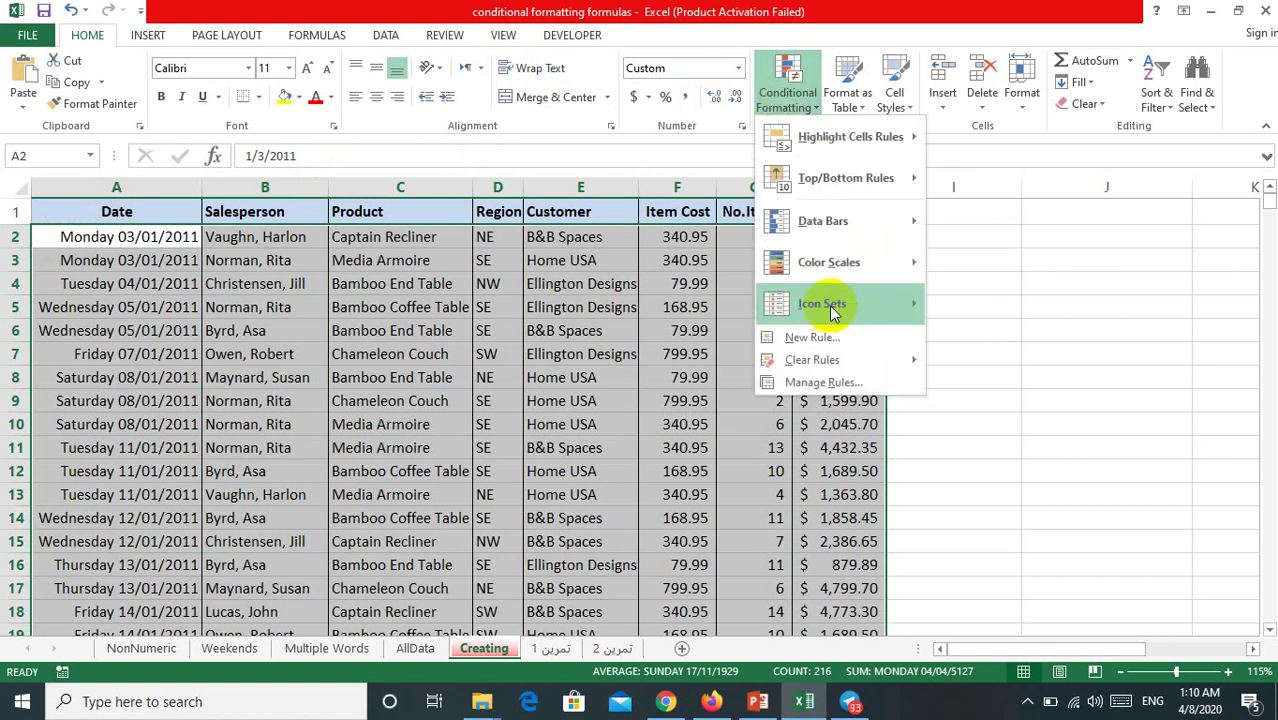
left_click(808, 337)
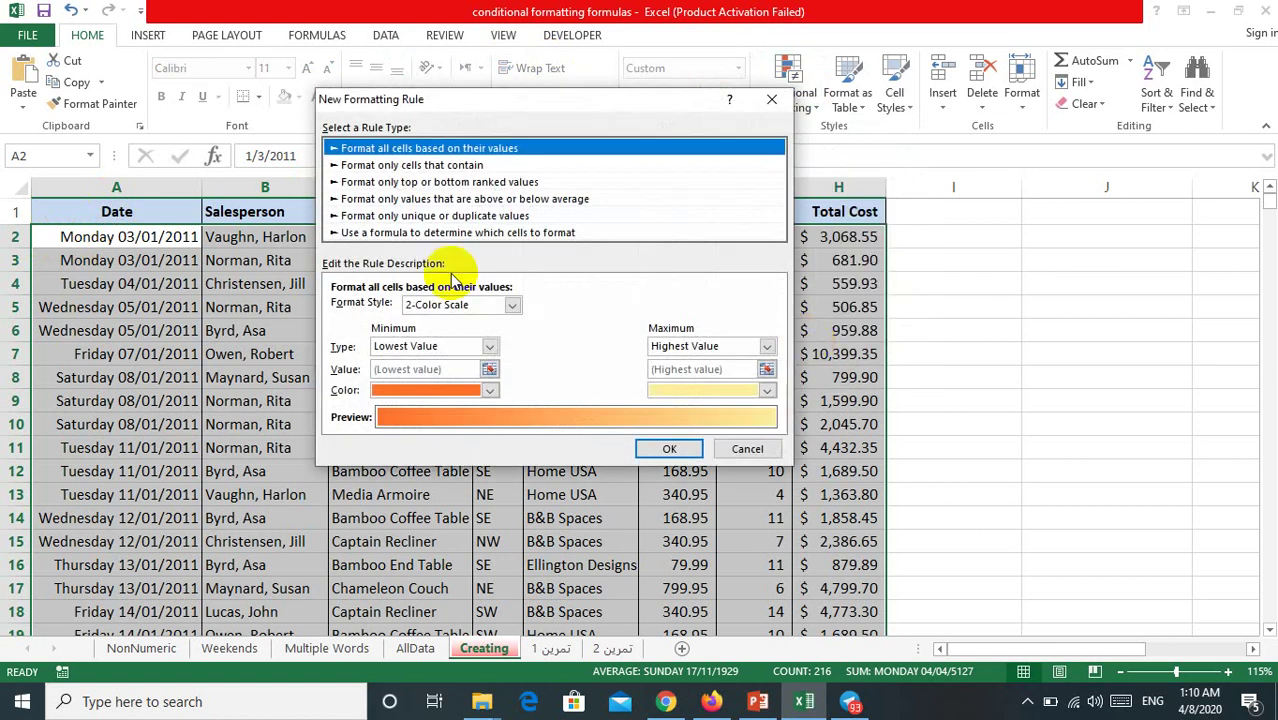
left_click(424, 238)
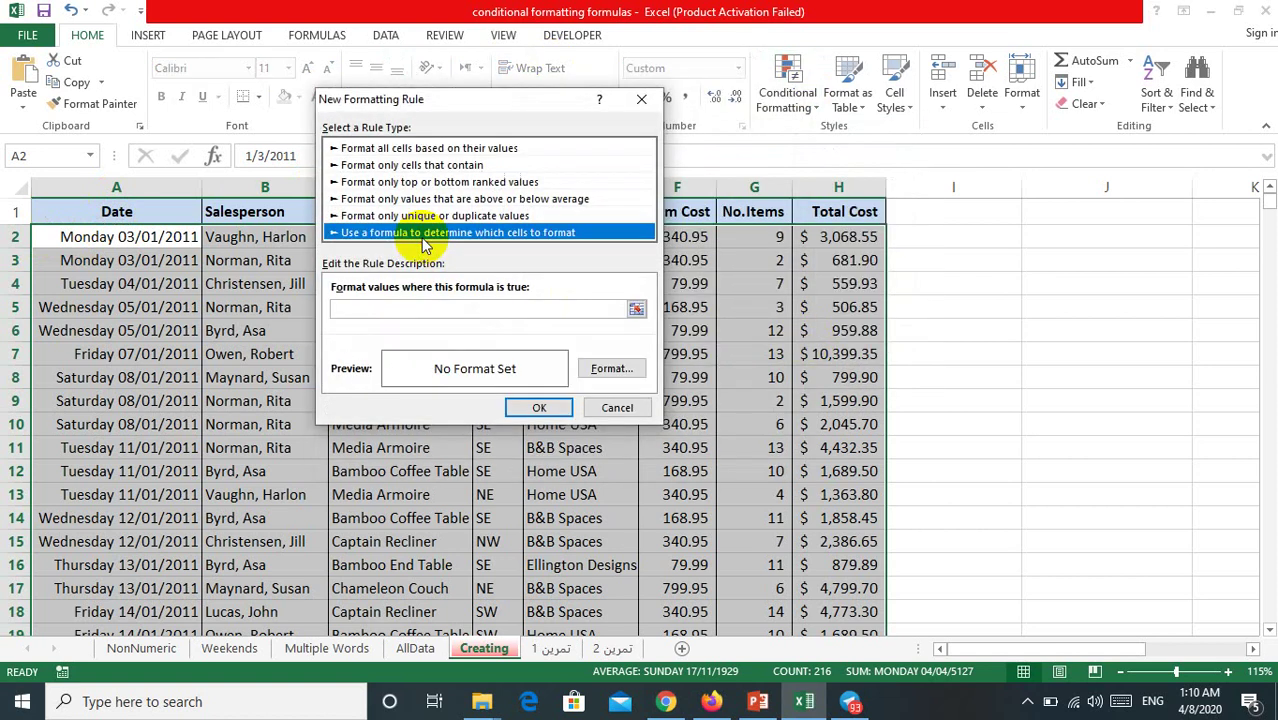
left_click(432, 308)
key("ctrl+v")
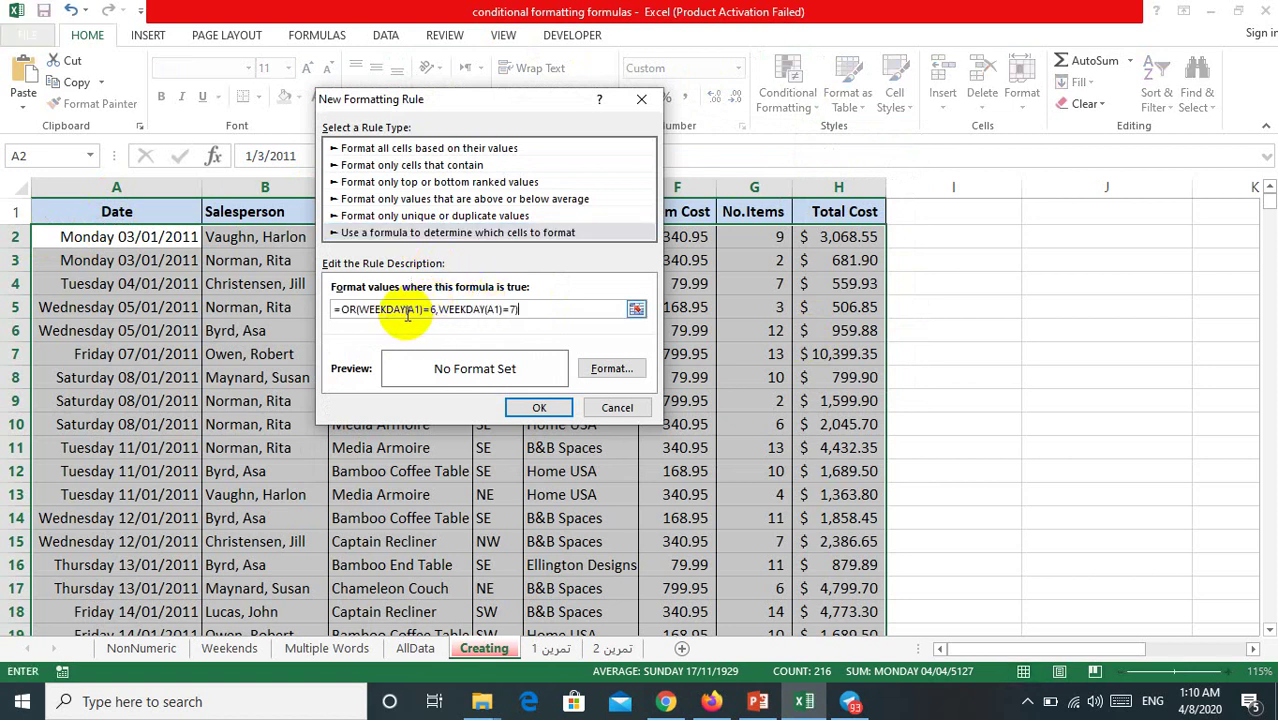
double_click(429, 308)
type("6")
left_click(416, 309)
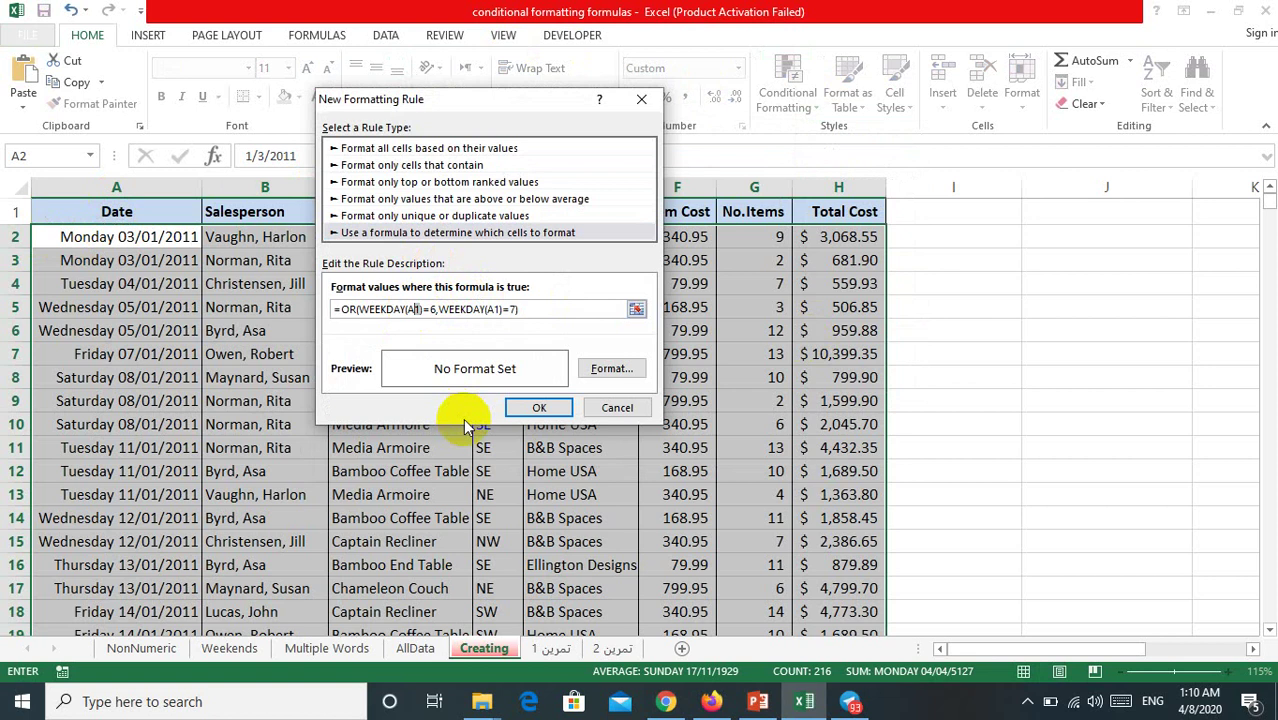
type("2")
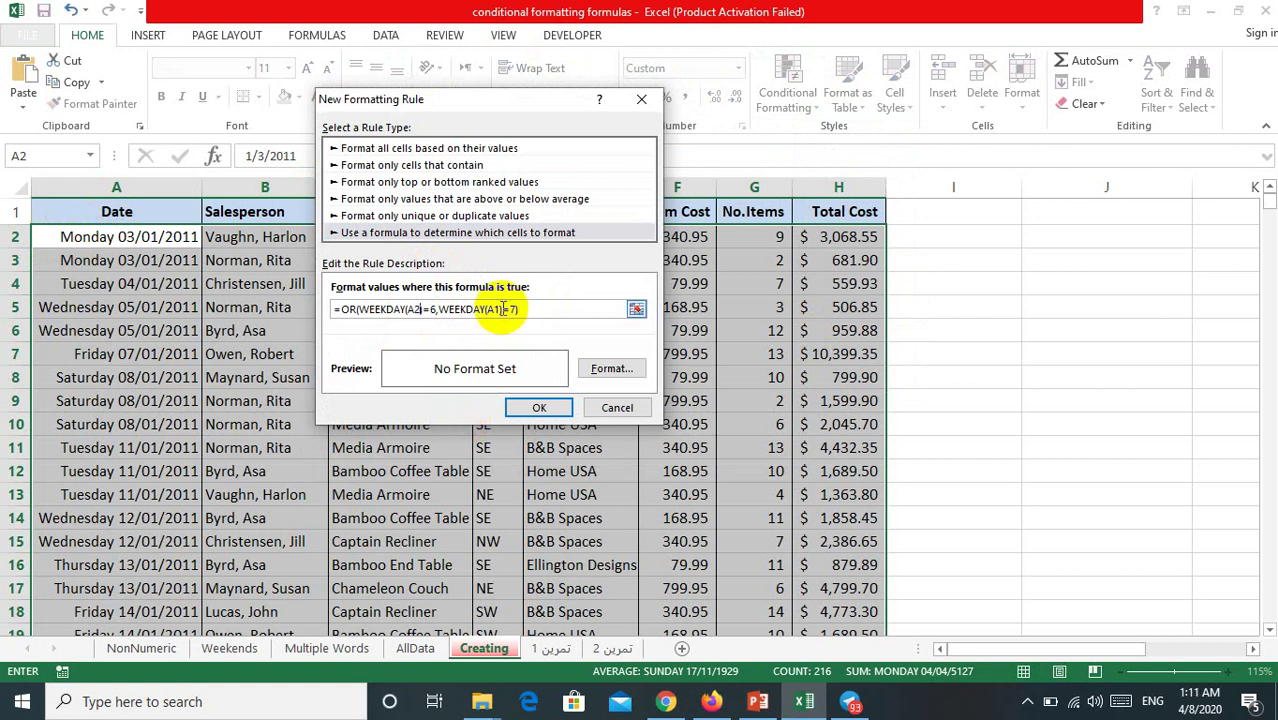
left_click(500, 309)
key("BackSpace")
type("2")
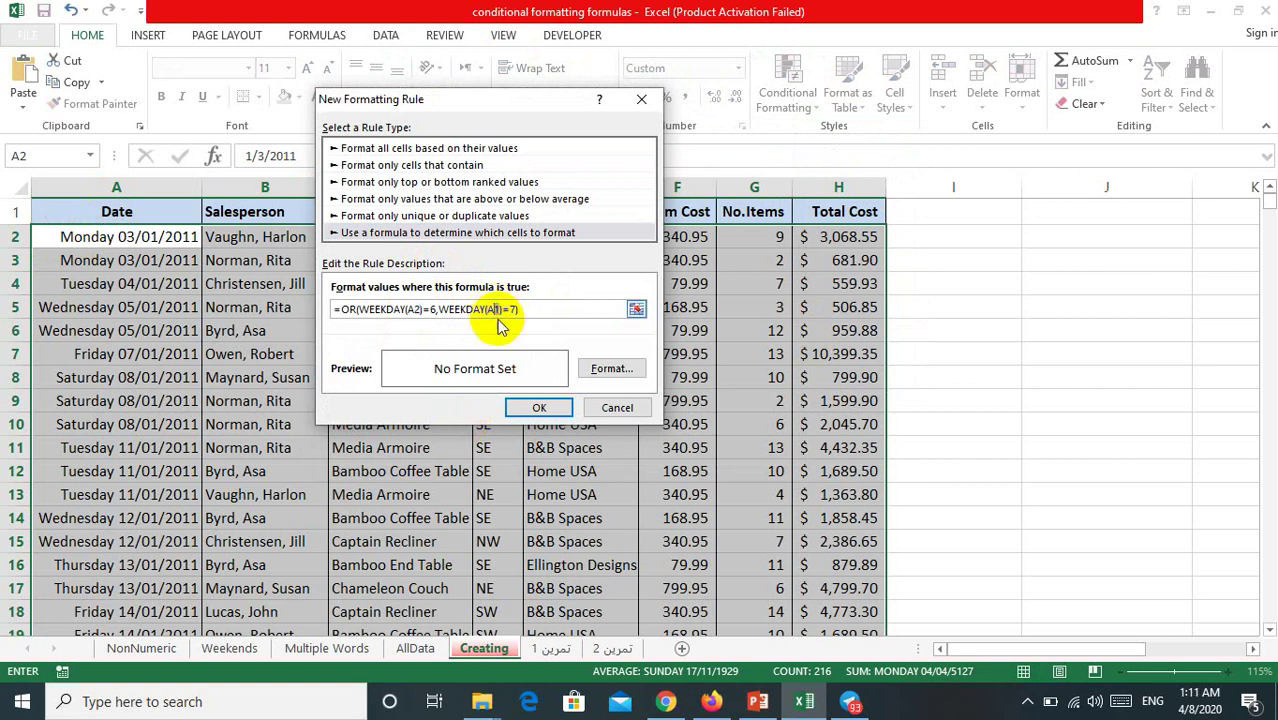
Give the rule a red fill and confirm it.
left_click(614, 369)
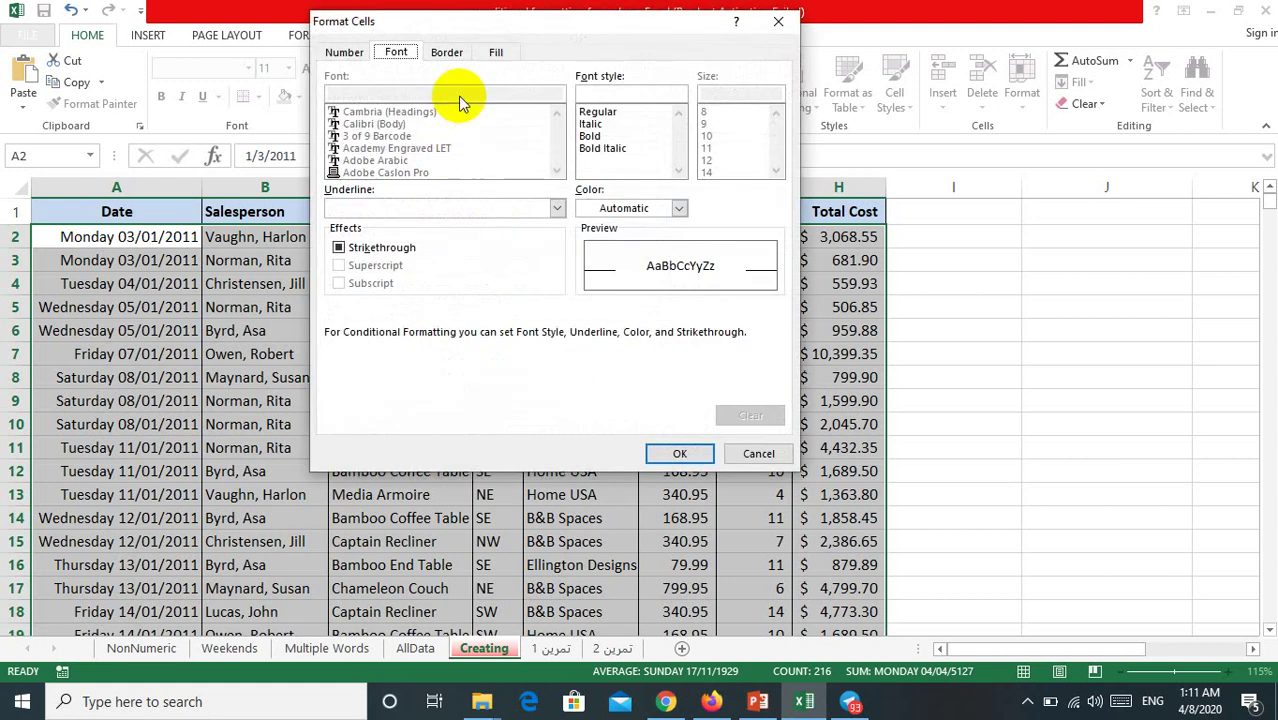
left_click(495, 53)
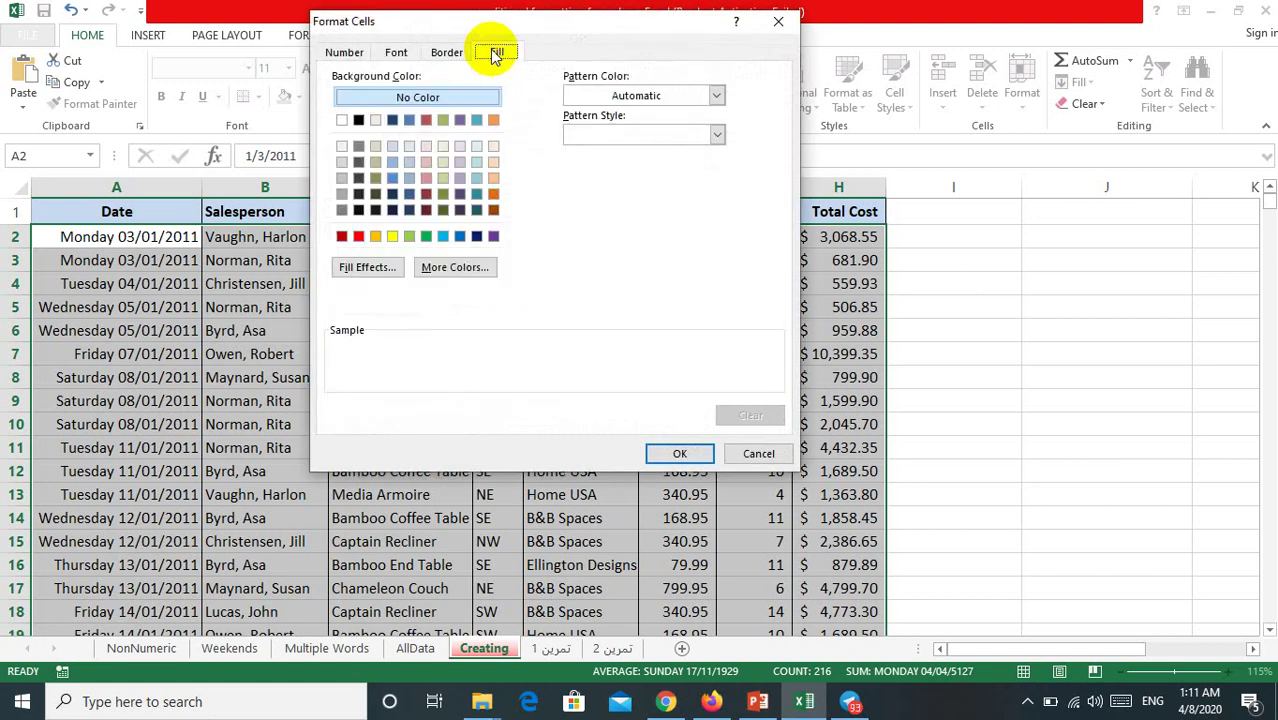
left_click(358, 236)
left_click(679, 453)
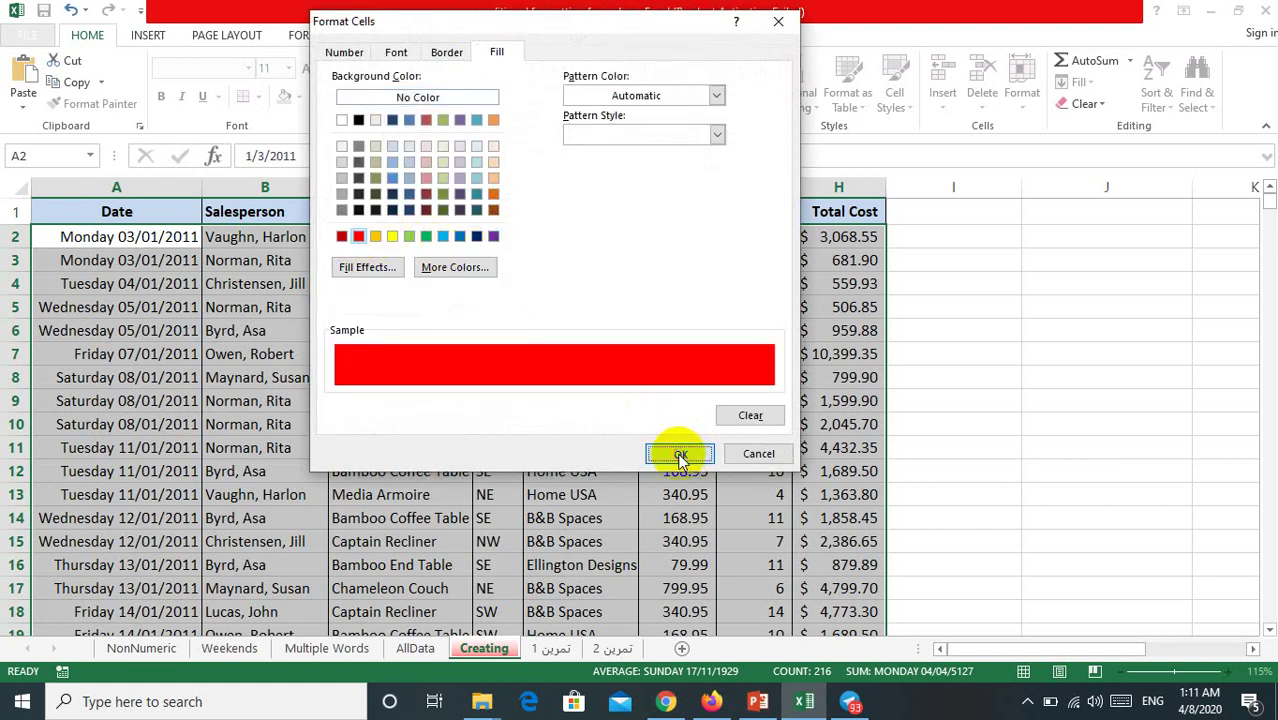
left_click(568, 408)
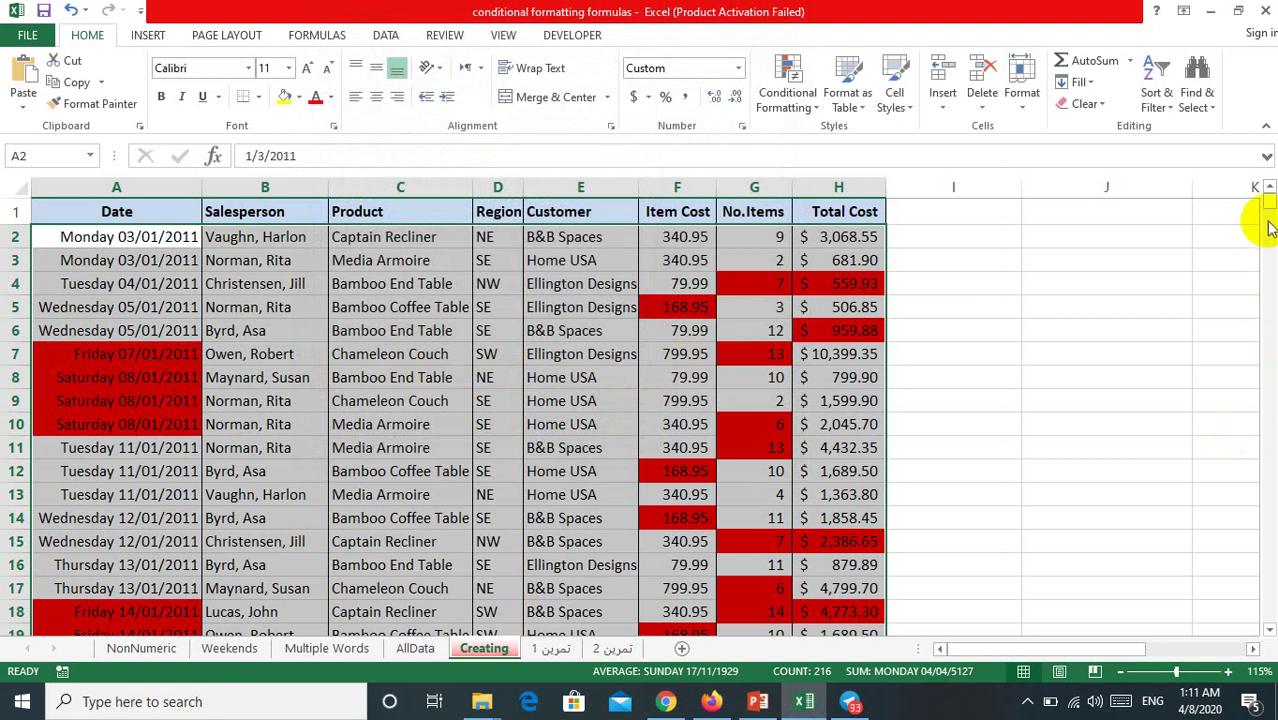
Inspect the unexpectedly red-filled cells such as F5 and H4 in the sales table.
mouse_move(1268, 203)
left_mouse_down()
mouse_move(1268, 218)
mouse_move(1268, 196)
left_mouse_up()
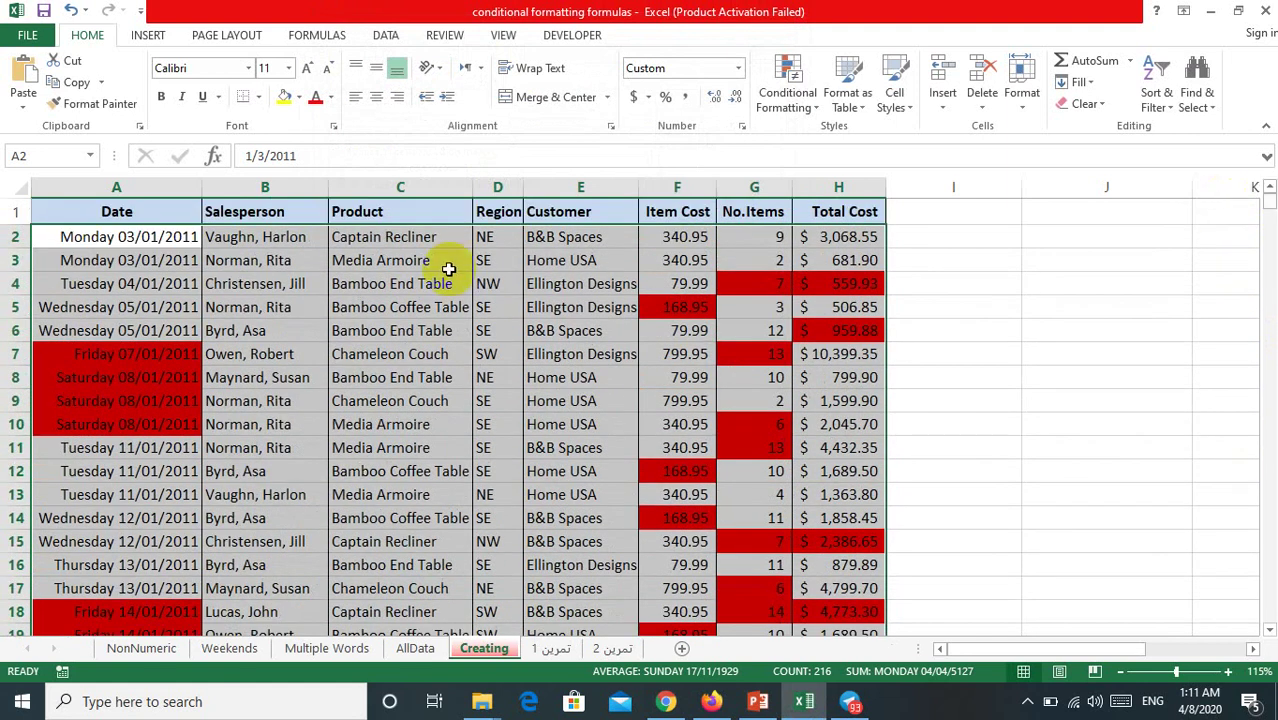
left_click(116, 238)
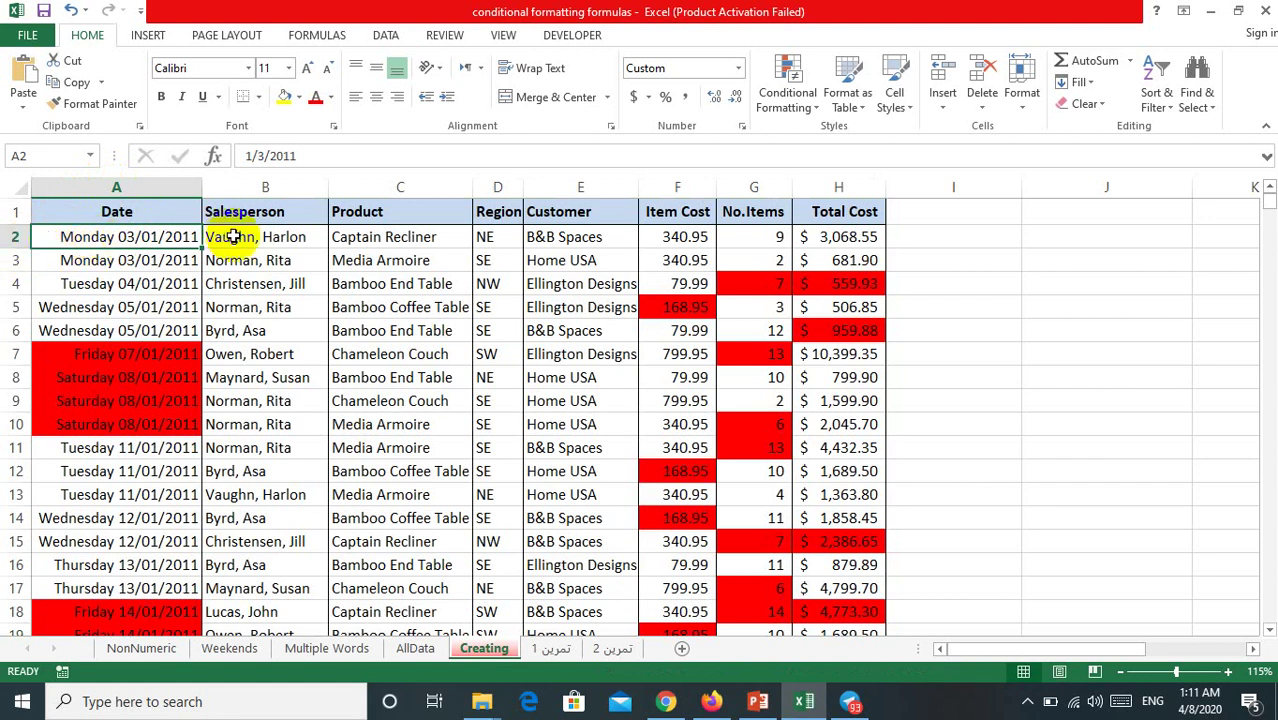
left_click(235, 238)
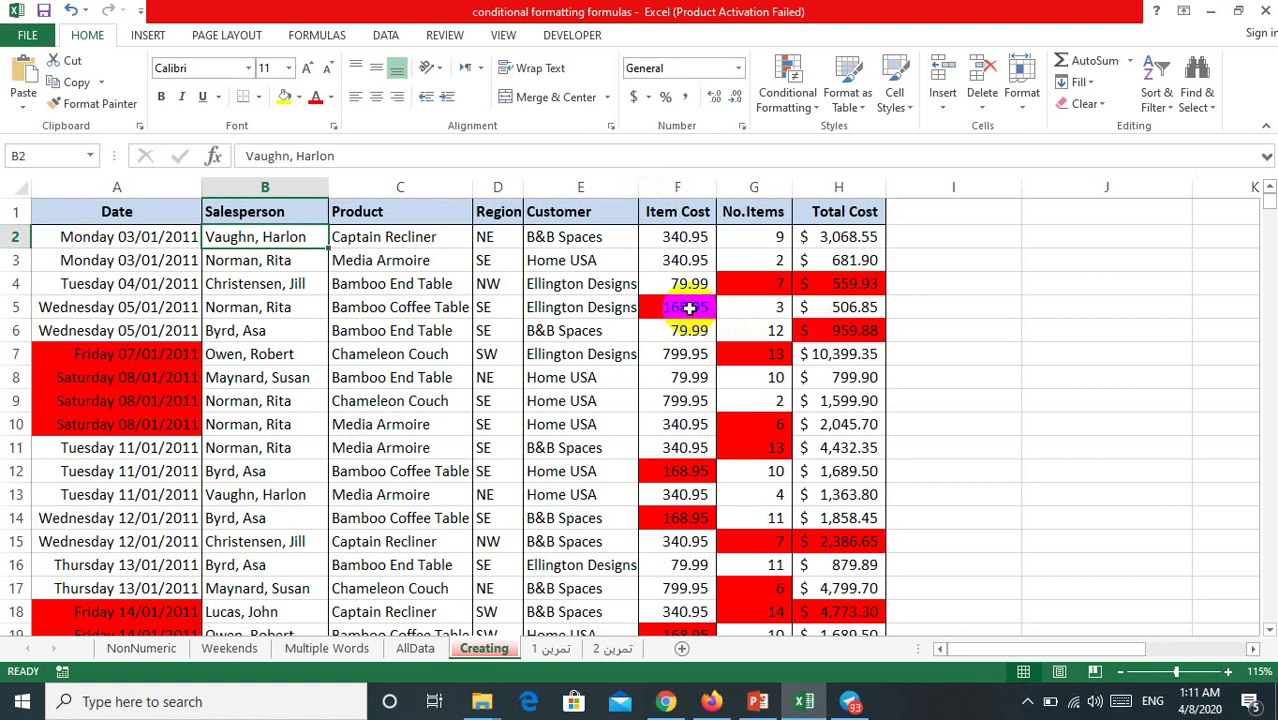
left_click(680, 307)
left_click(845, 284)
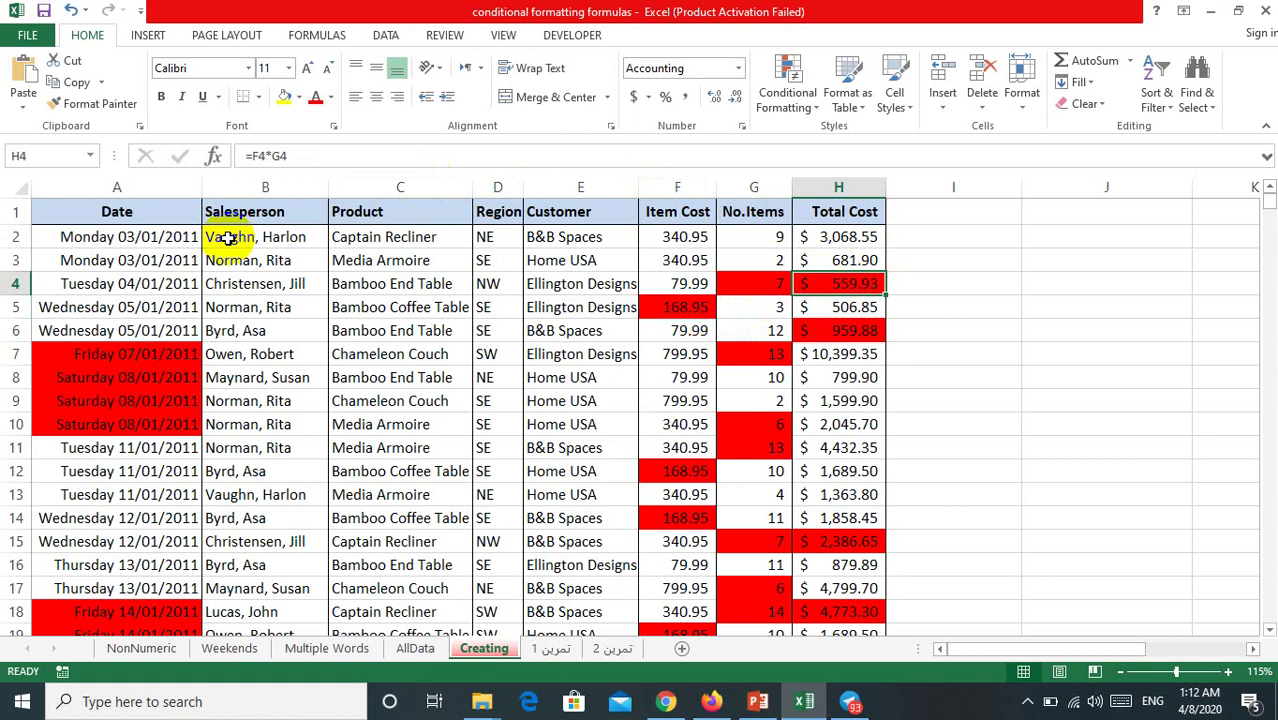
left_click(163, 240)
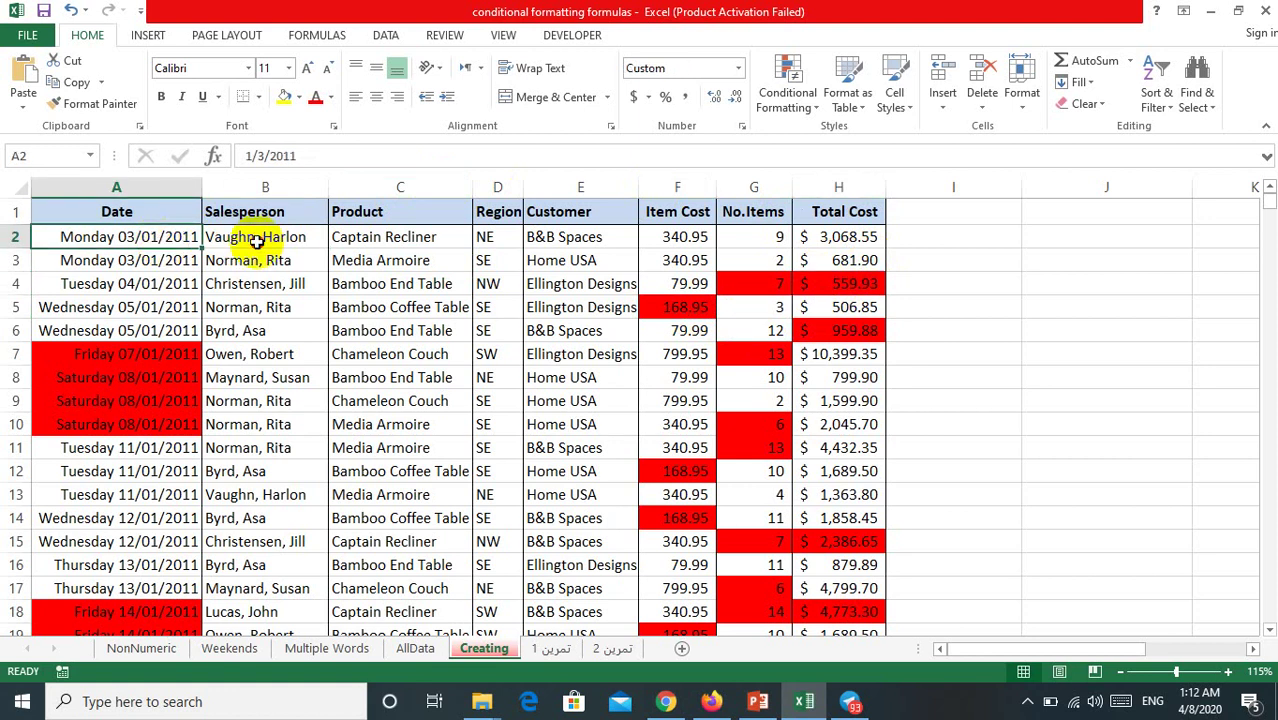
left_click(255, 236)
left_click(412, 258)
left_click(655, 305)
left_click(827, 304)
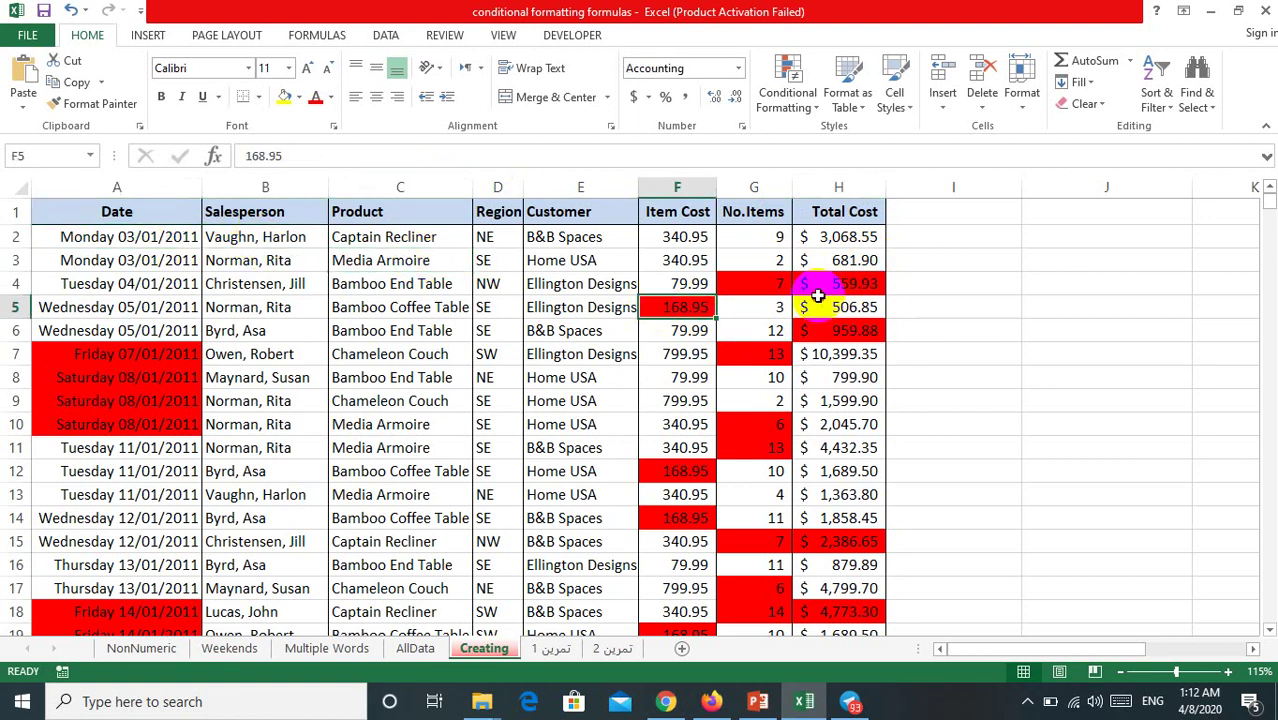
Check a few first-row cells, then select the data block A2:H28.
left_click(98, 236)
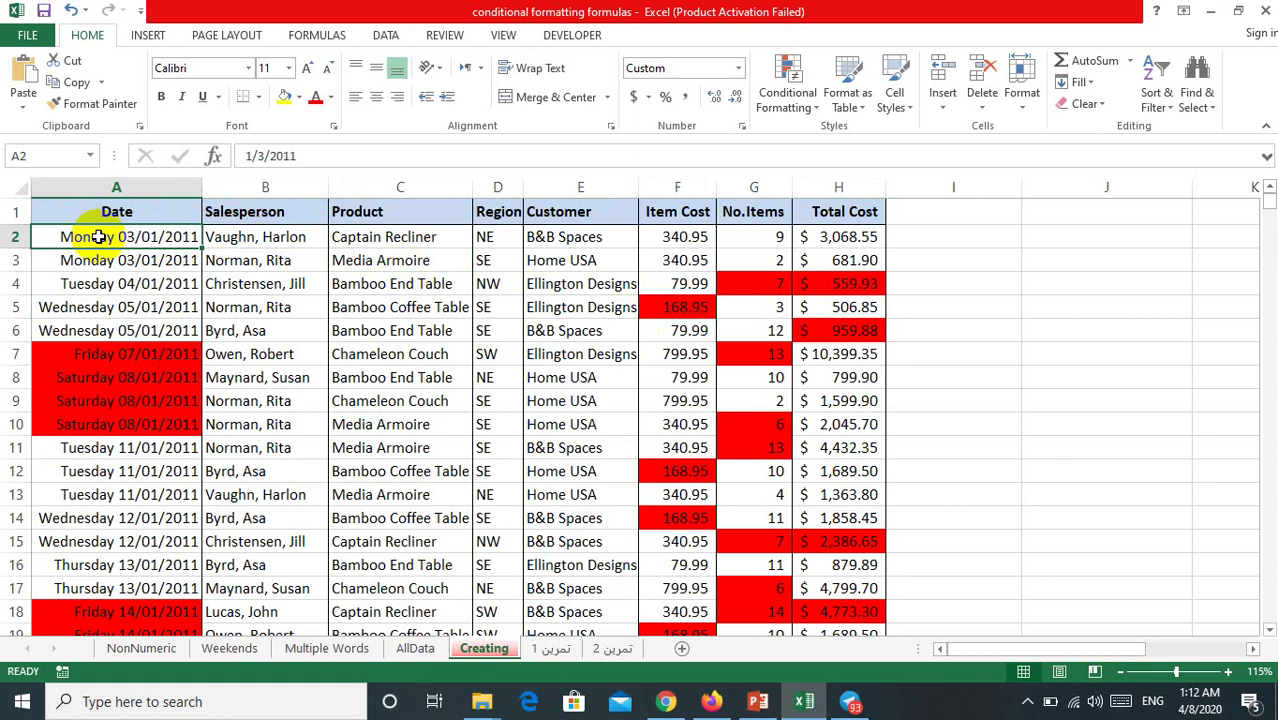
left_click(275, 260)
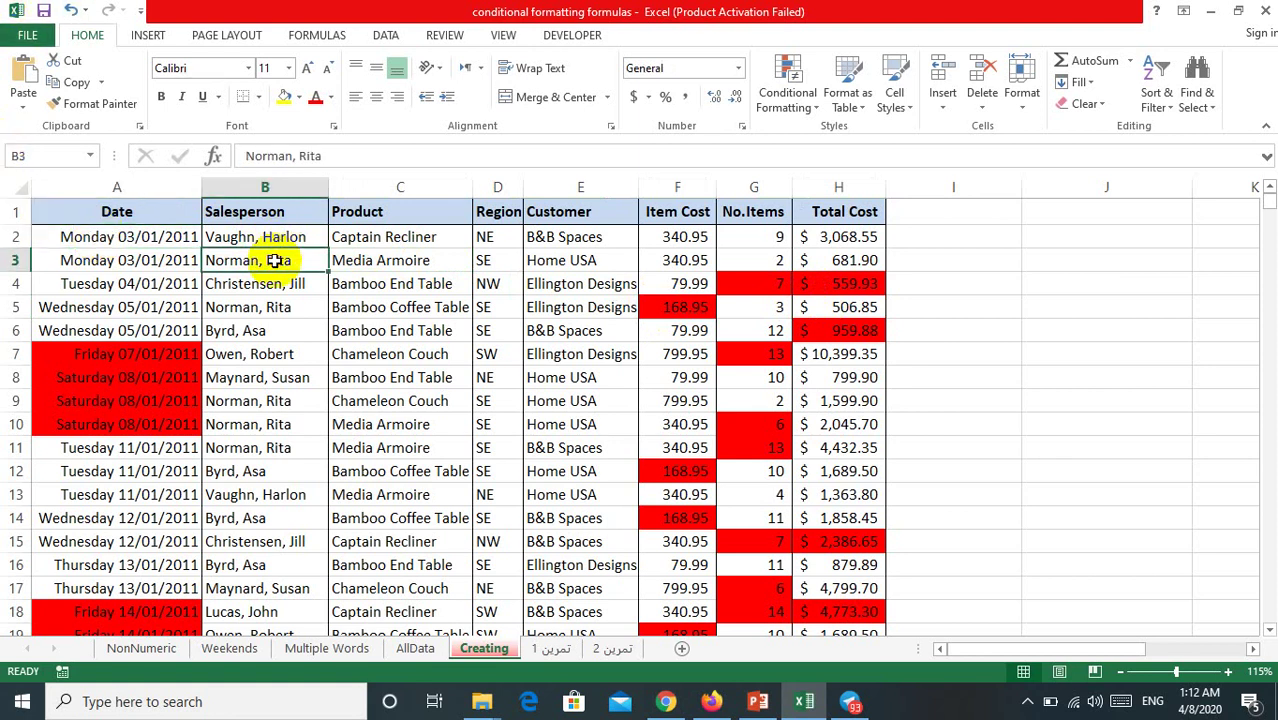
left_click(130, 246)
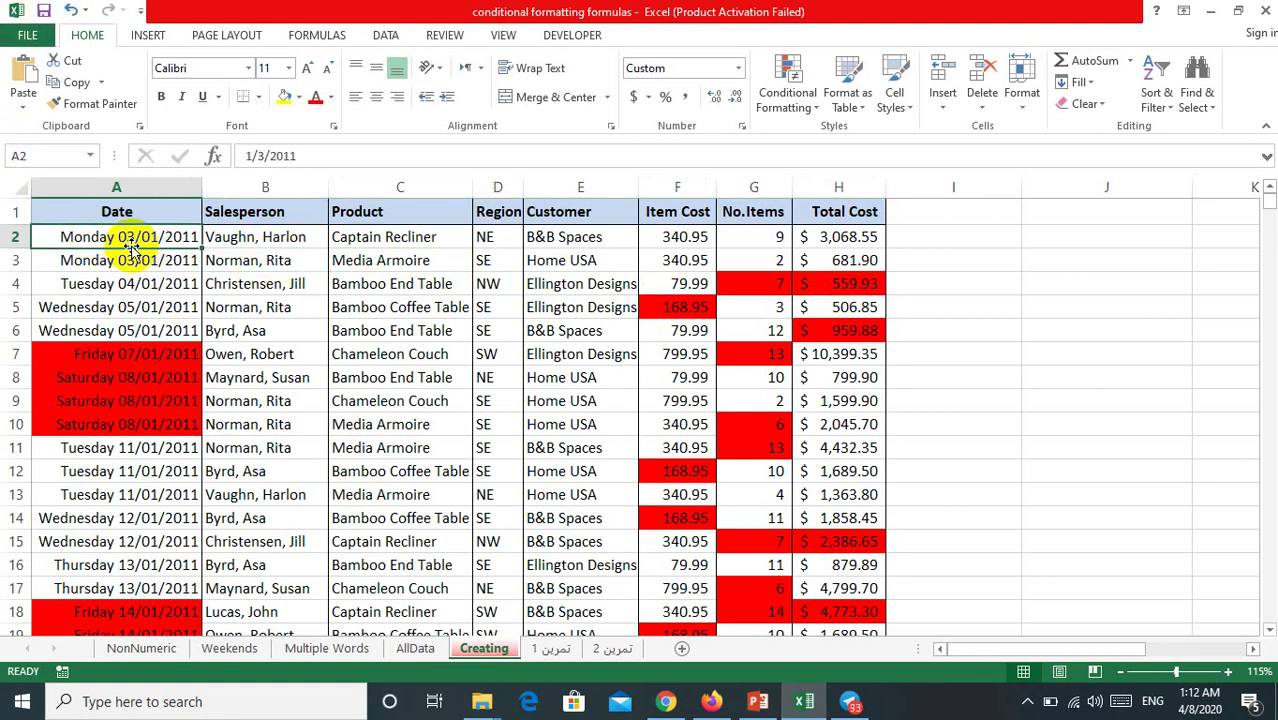
left_click(240, 236)
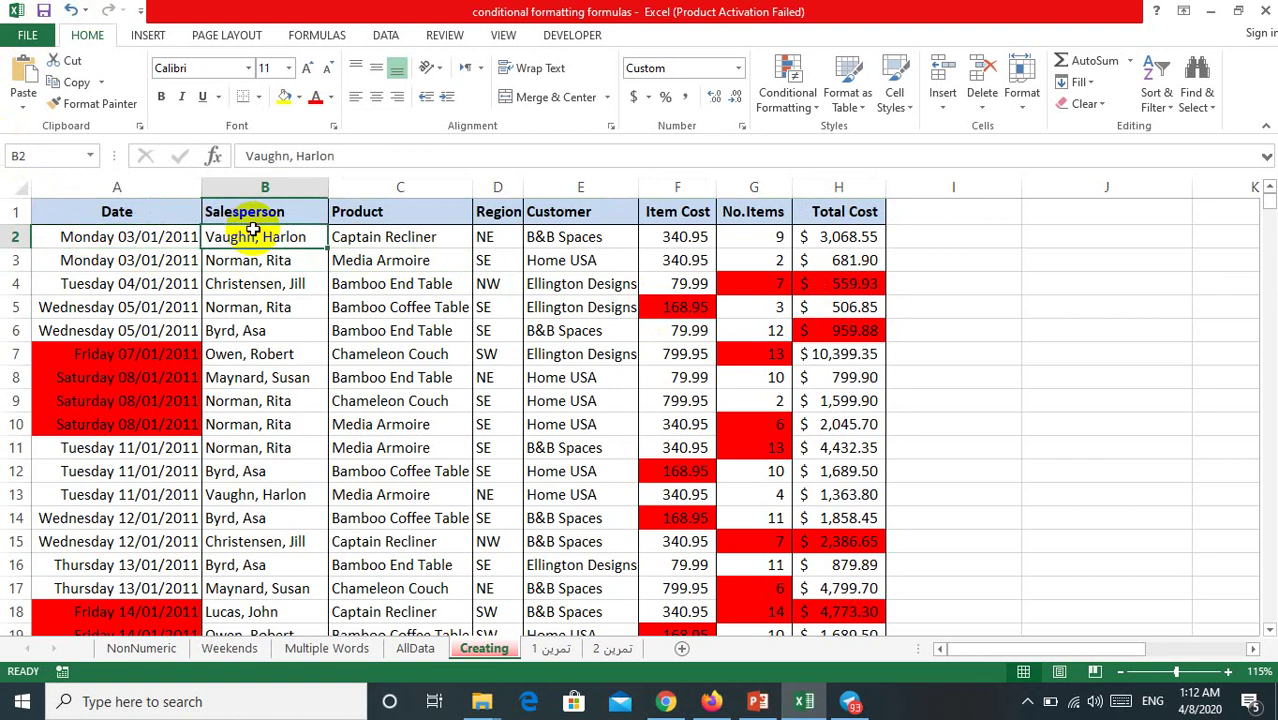
left_click(358, 252)
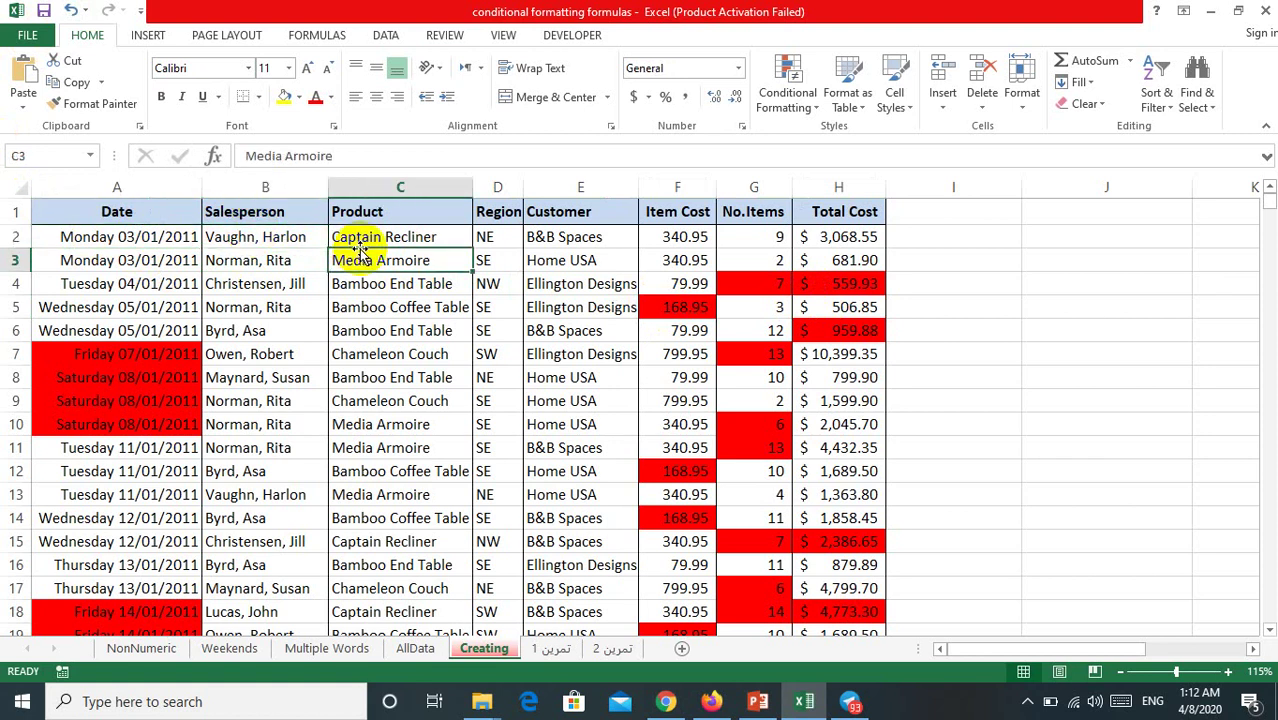
left_click(75, 242)
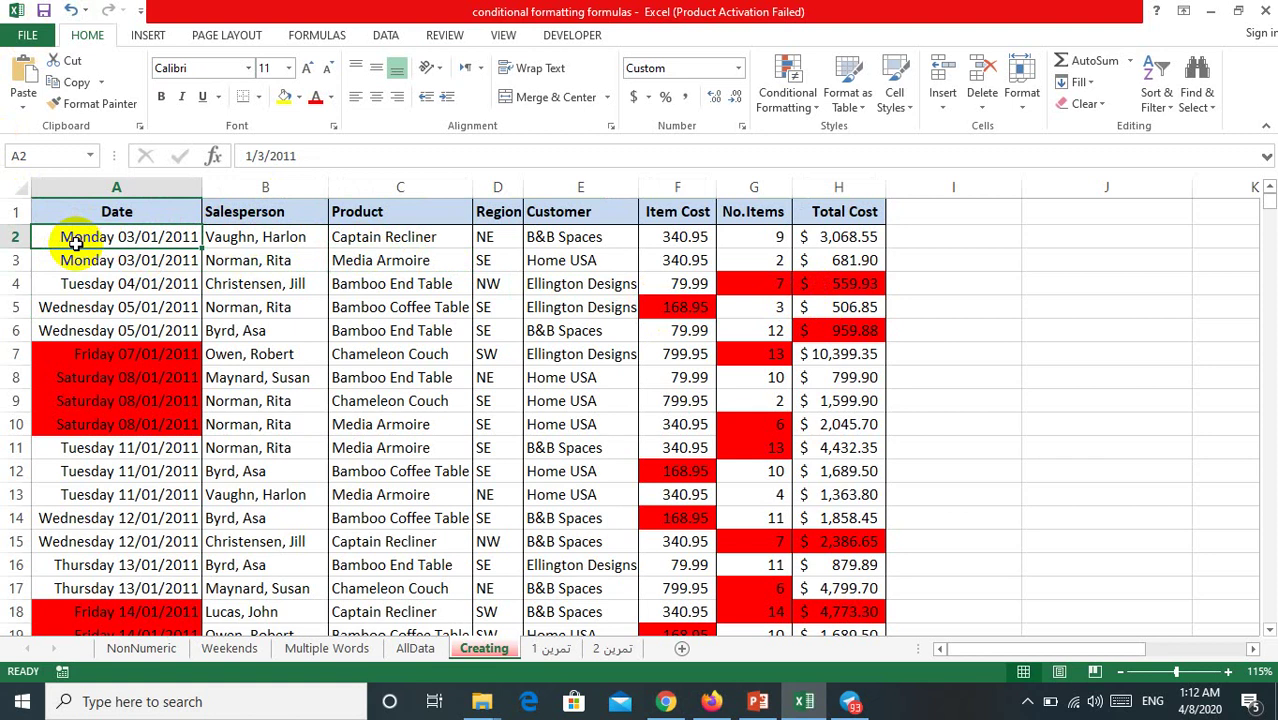
left_click_drag(75, 242, 871, 612)
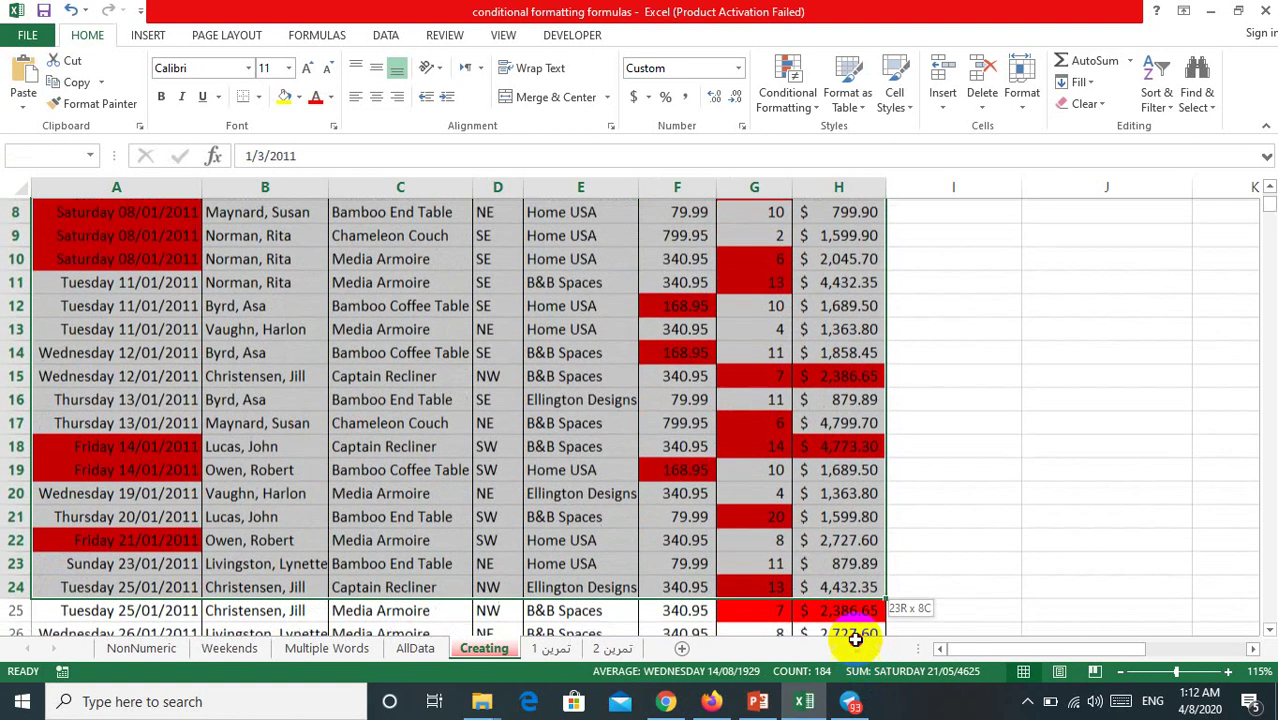
mouse_move(871, 612)
left_mouse_down()
mouse_move(856, 663)
mouse_move(850, 585)
left_mouse_up()
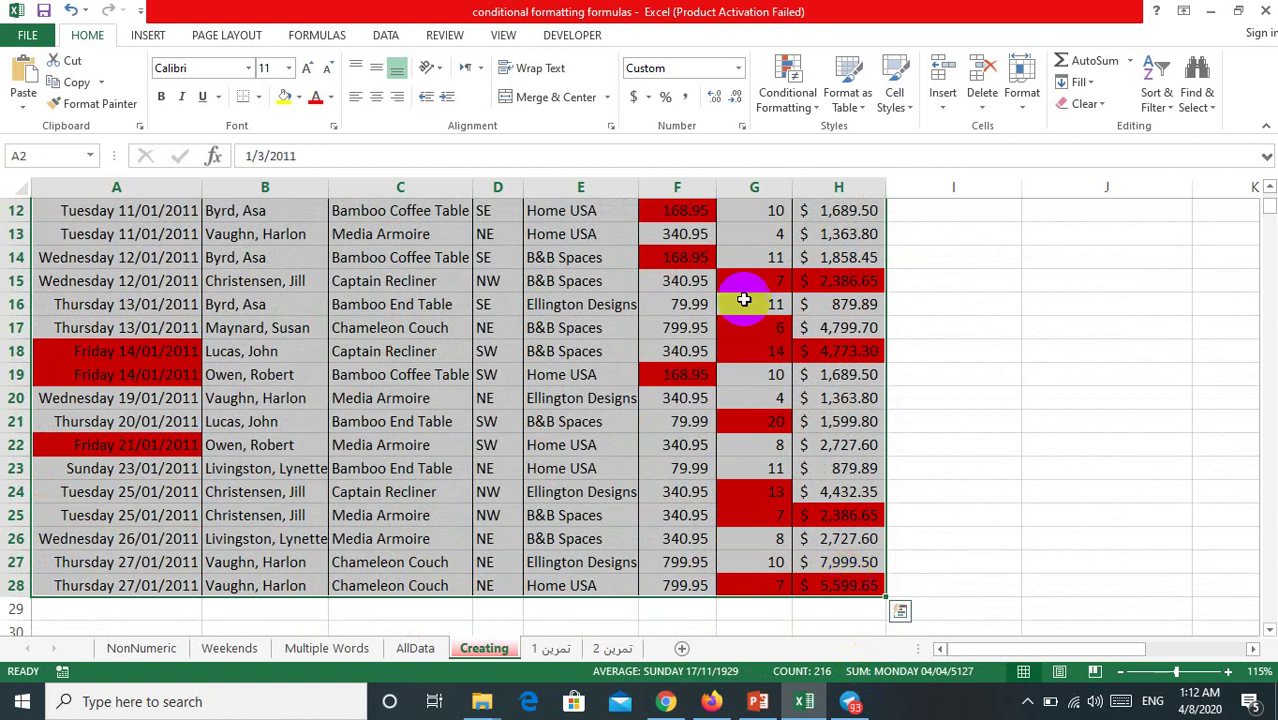
Start a new formula-based rule and paste the OR/WEEKDAY weekend formula.
left_click(788, 98)
left_click(800, 337)
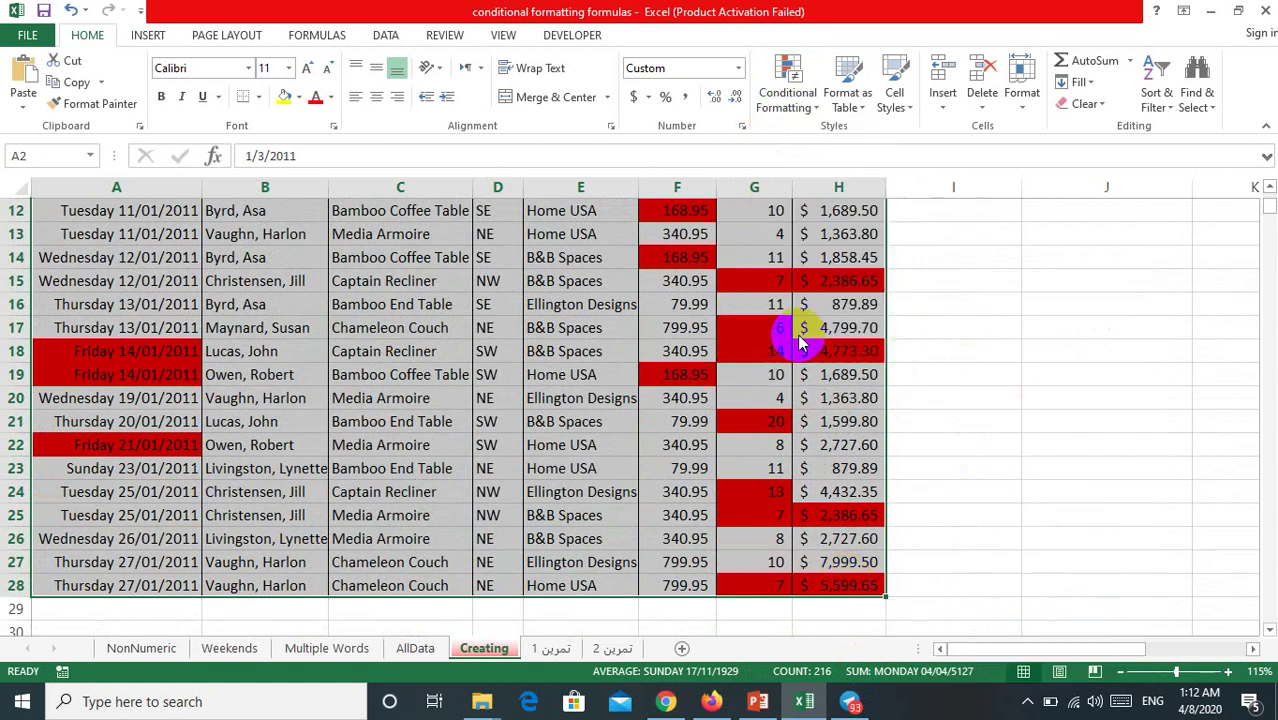
left_click(319, 212)
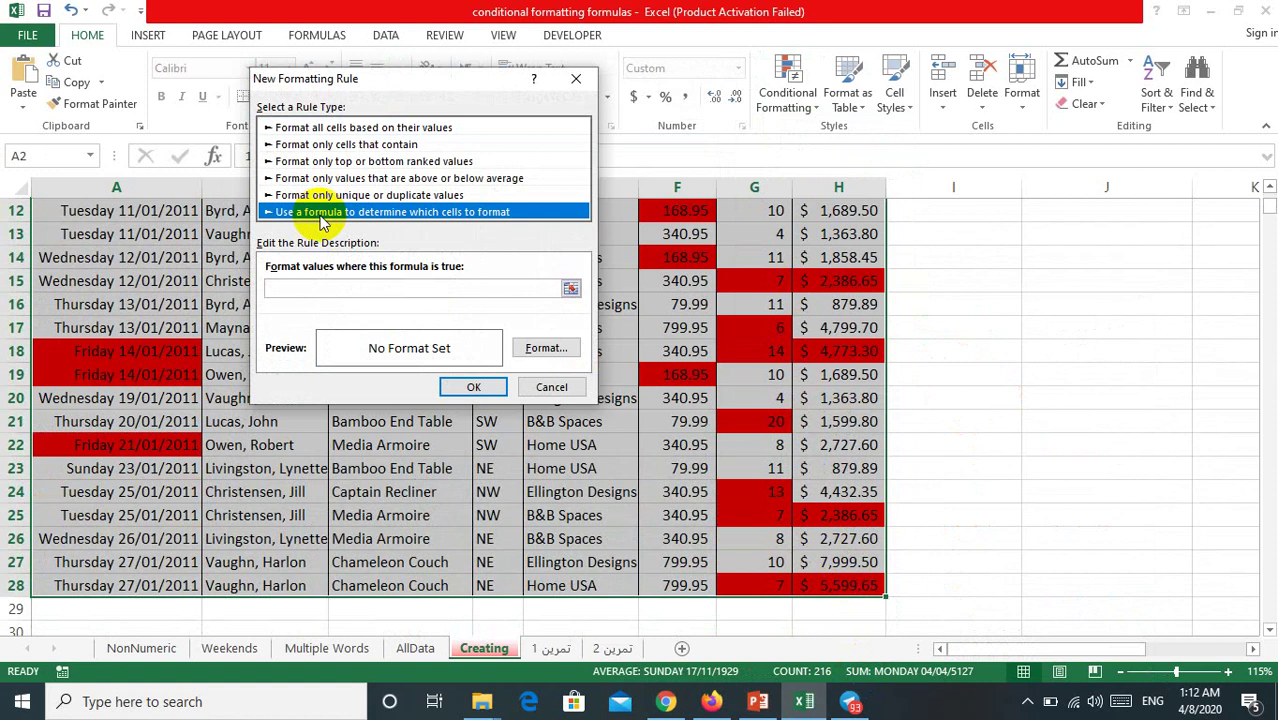
left_click(362, 293)
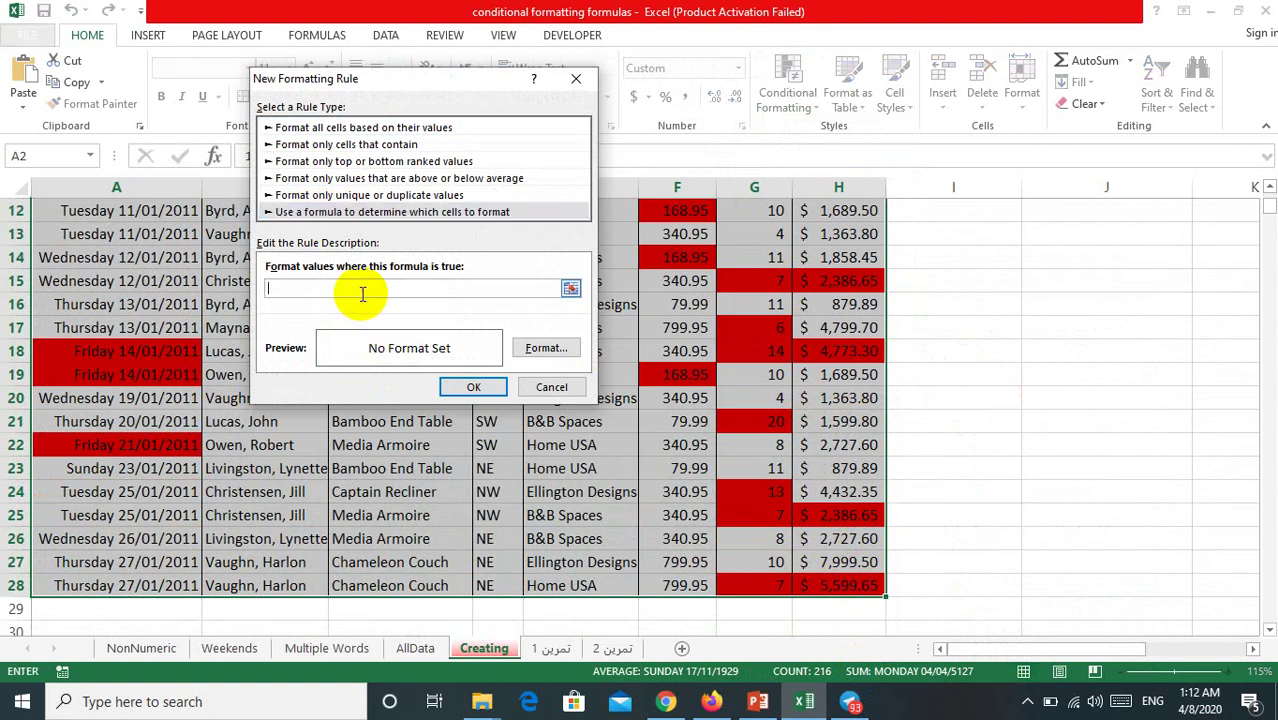
type("=OR(WEEKDAY(A1)=6,WEEKDAY(A1)=7)")
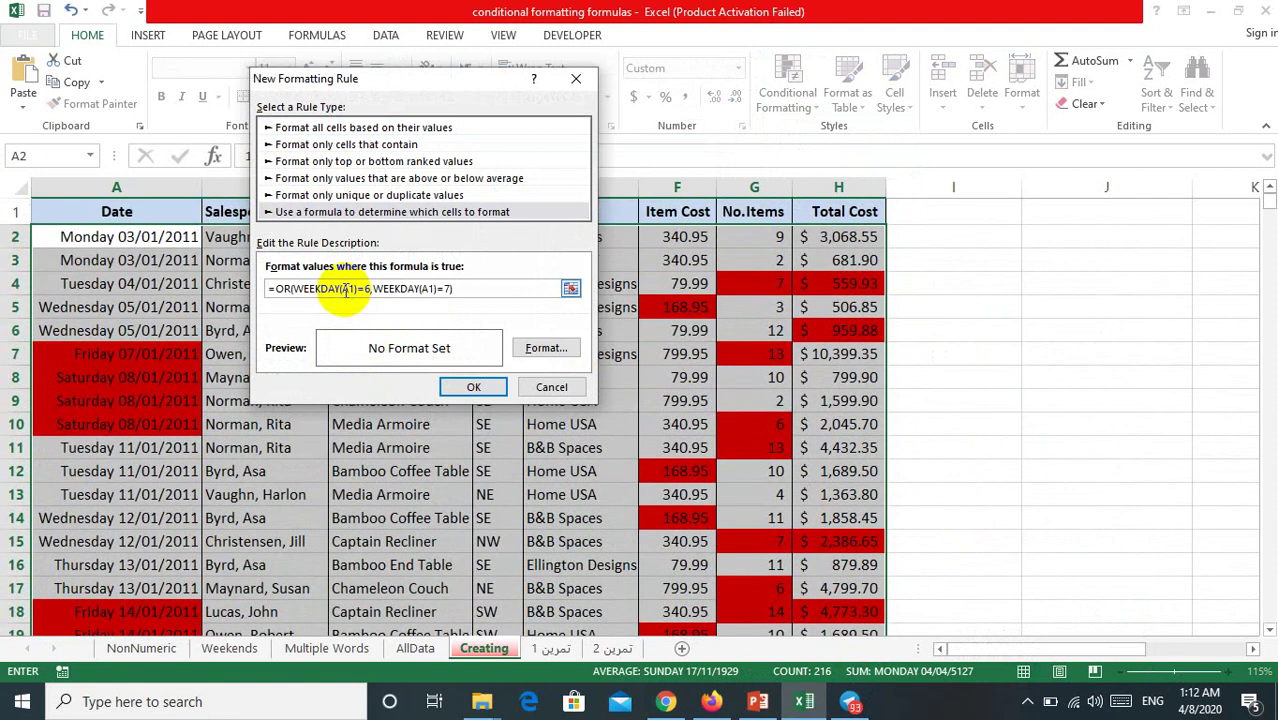
Edit both references to $A2, making the formula =OR(WEEKDAY($A2)=6,WEEKDAY($A2)=7).
left_click(343, 289)
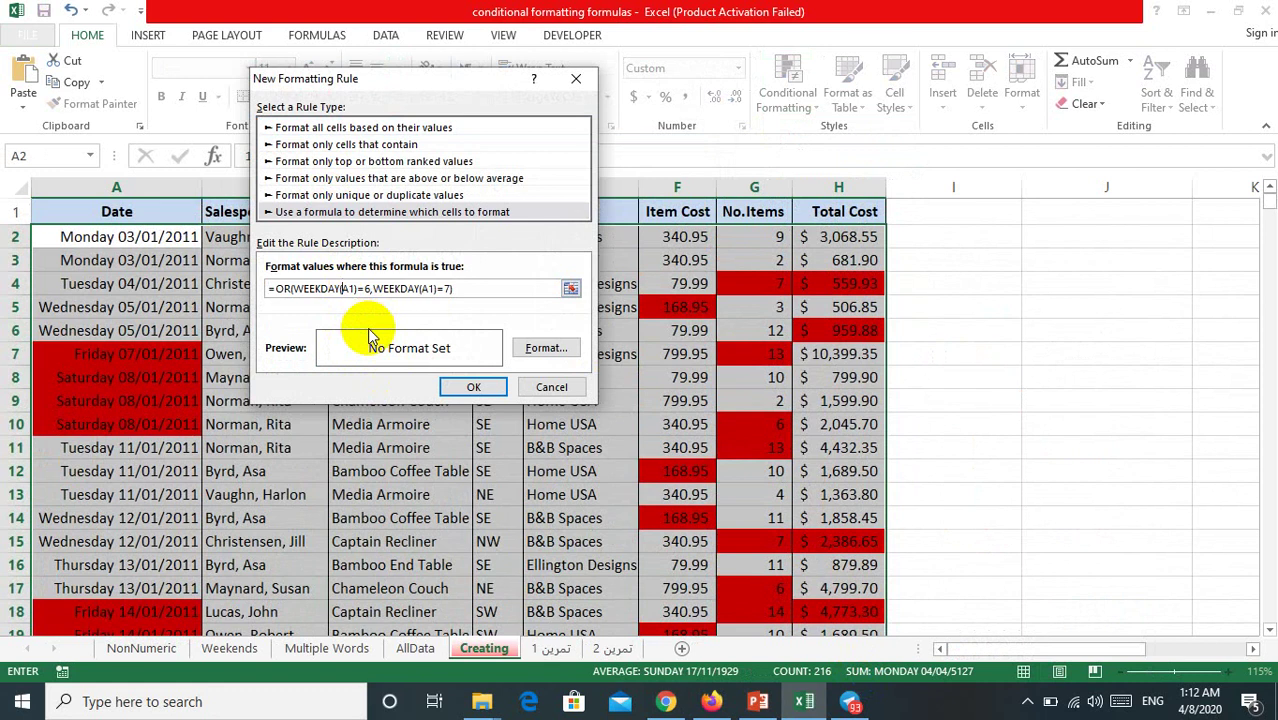
type("$")
left_click(421, 288)
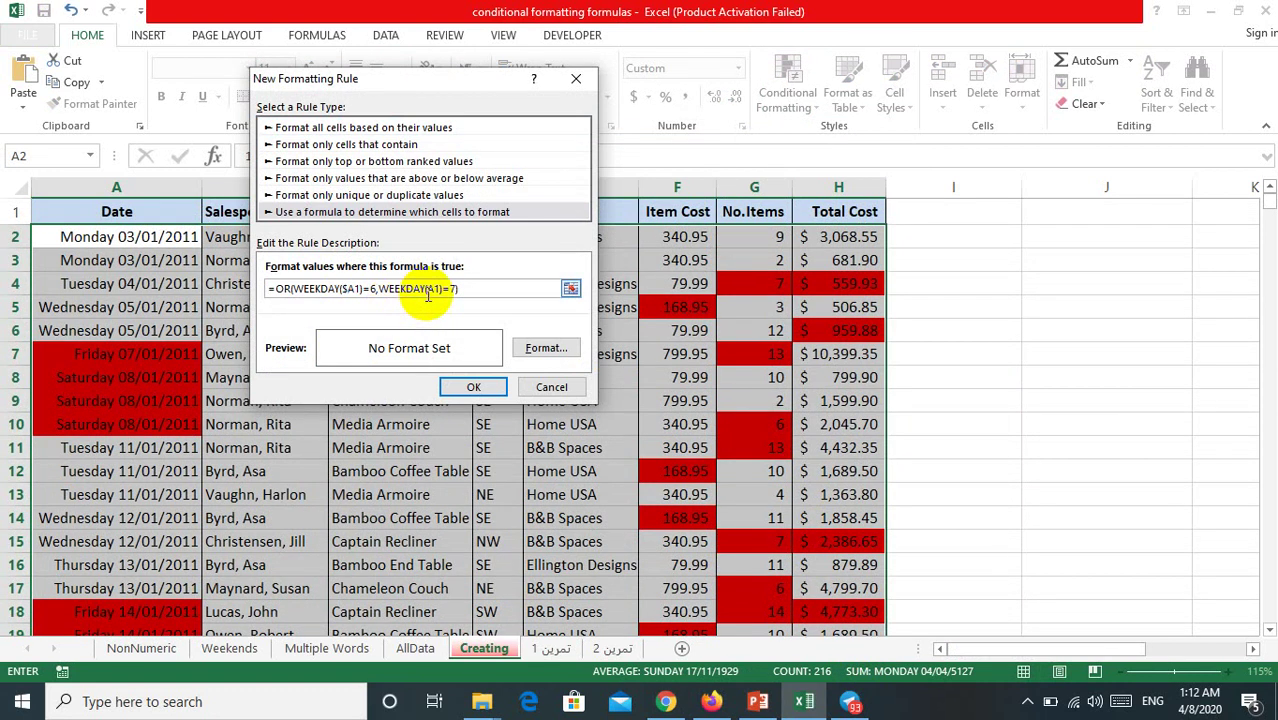
type("$")
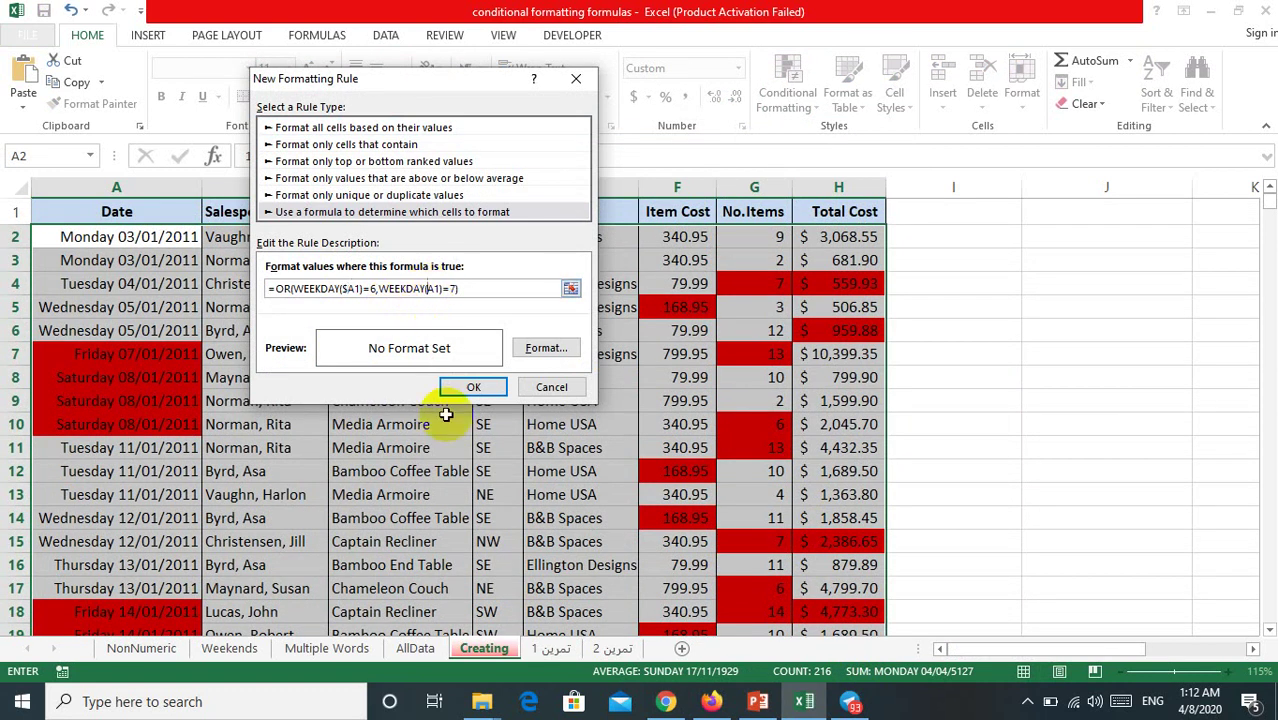
type("$")
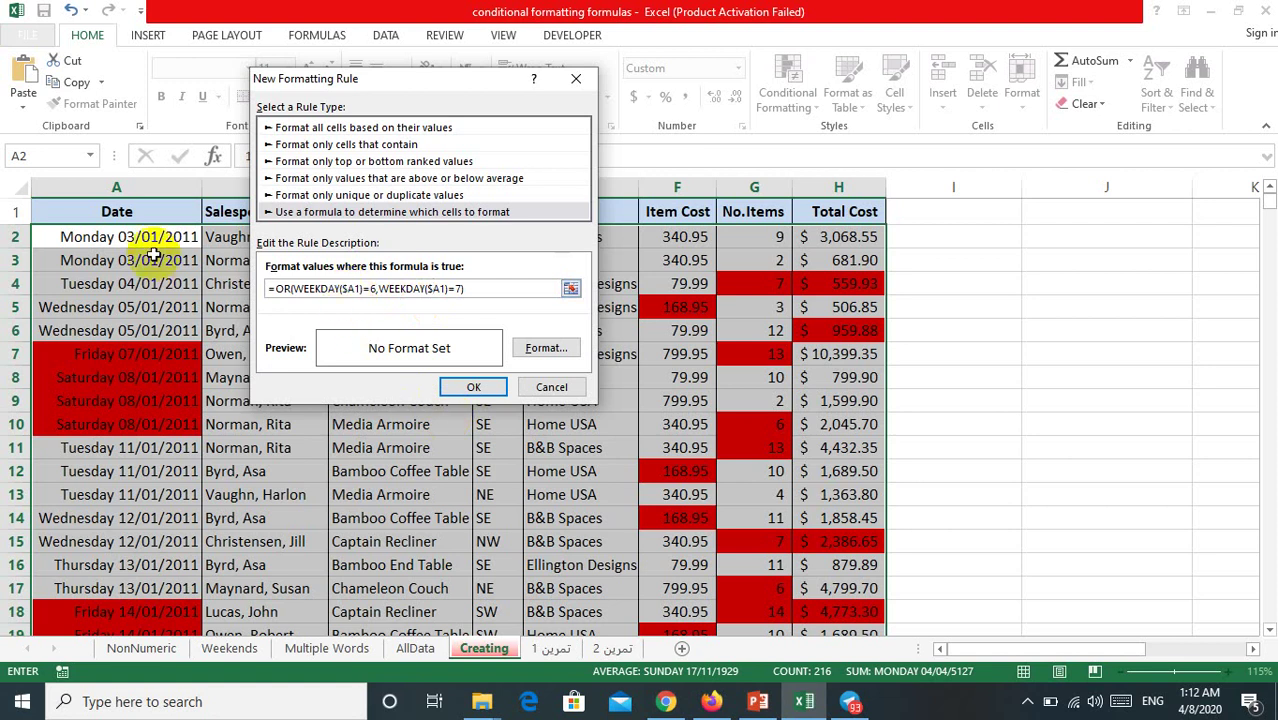
left_click(355, 288)
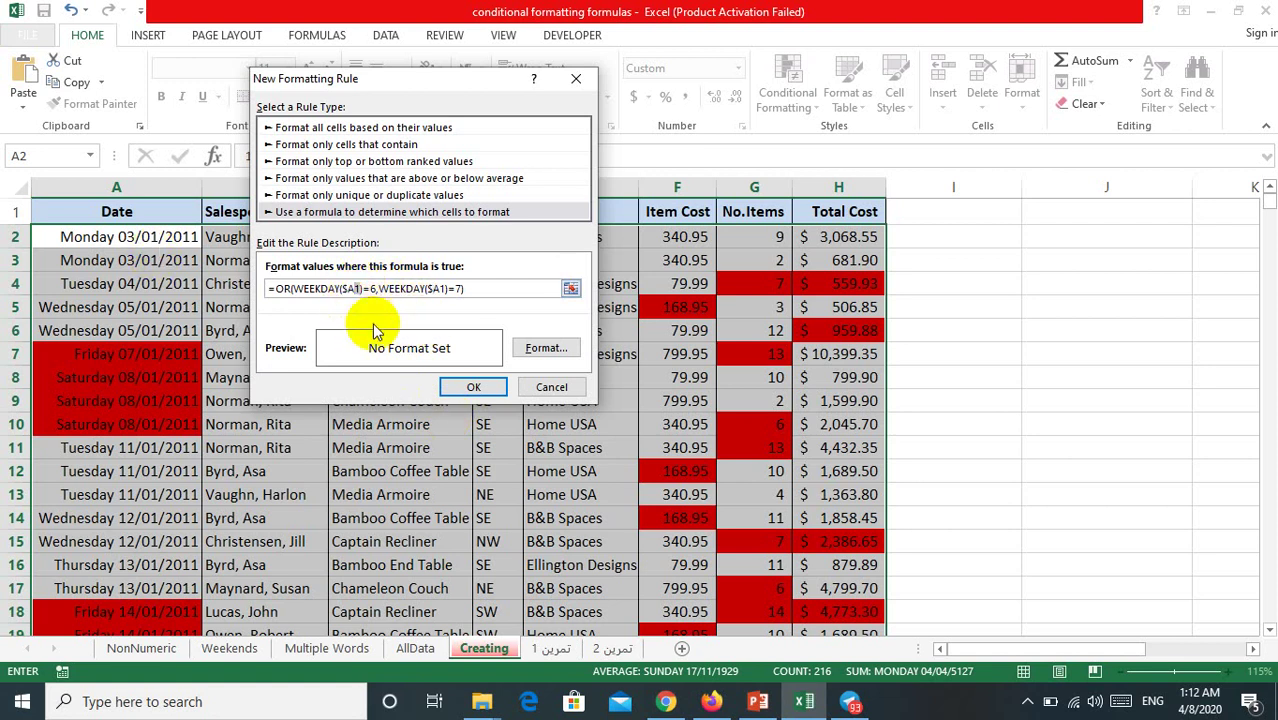
key("BackSpace")
type("2")
left_click(443, 288)
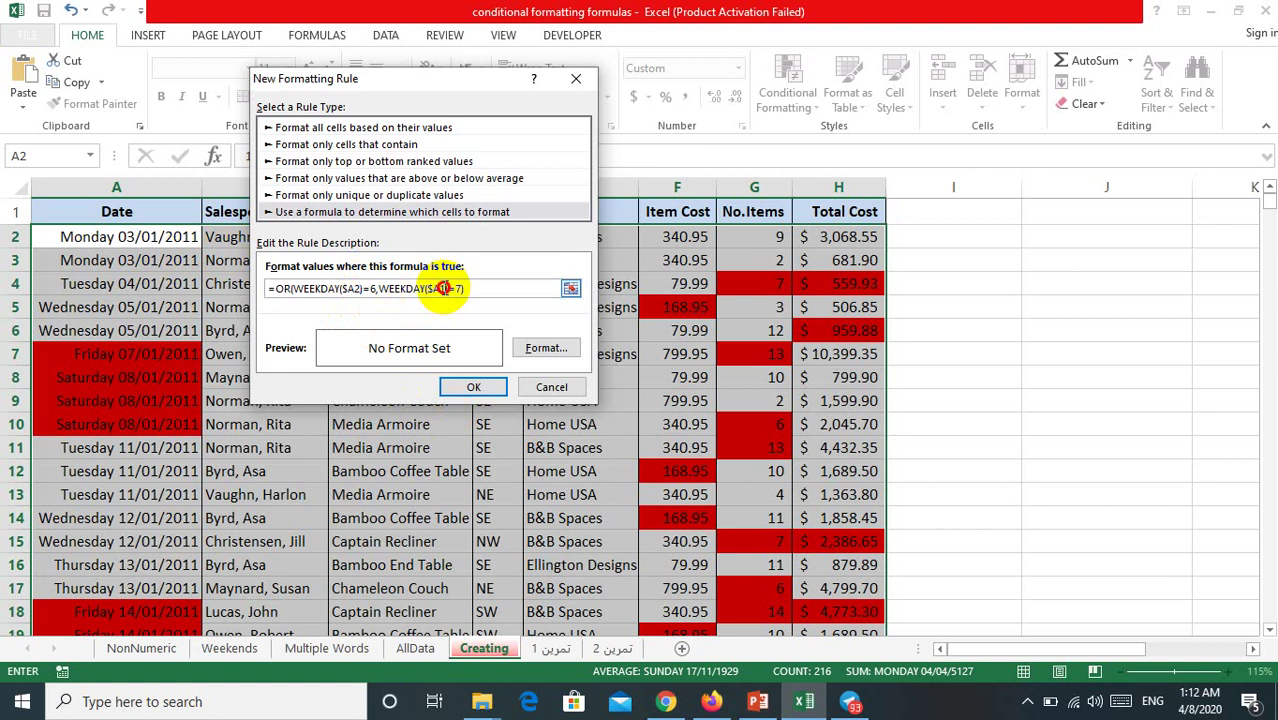
key("BackSpace")
type("2")
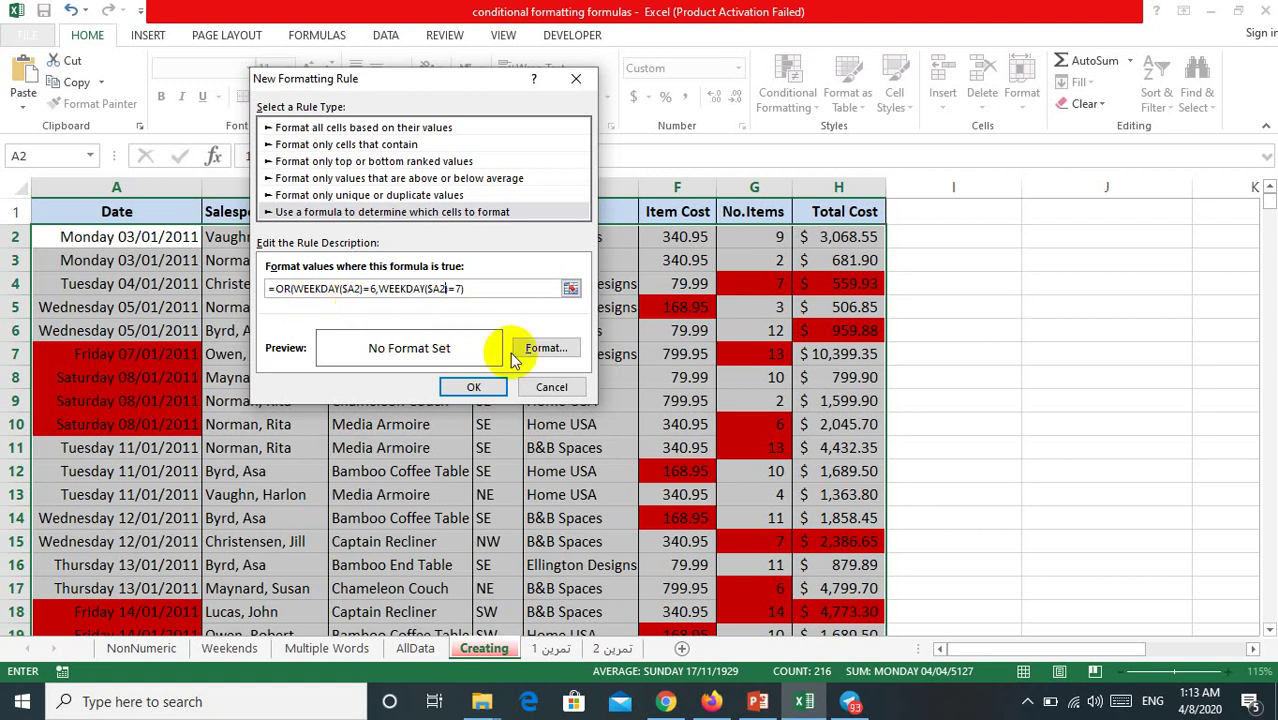
Give the weekend rule a light blue fill and bold font, then apply the rule.
left_click(545, 348)
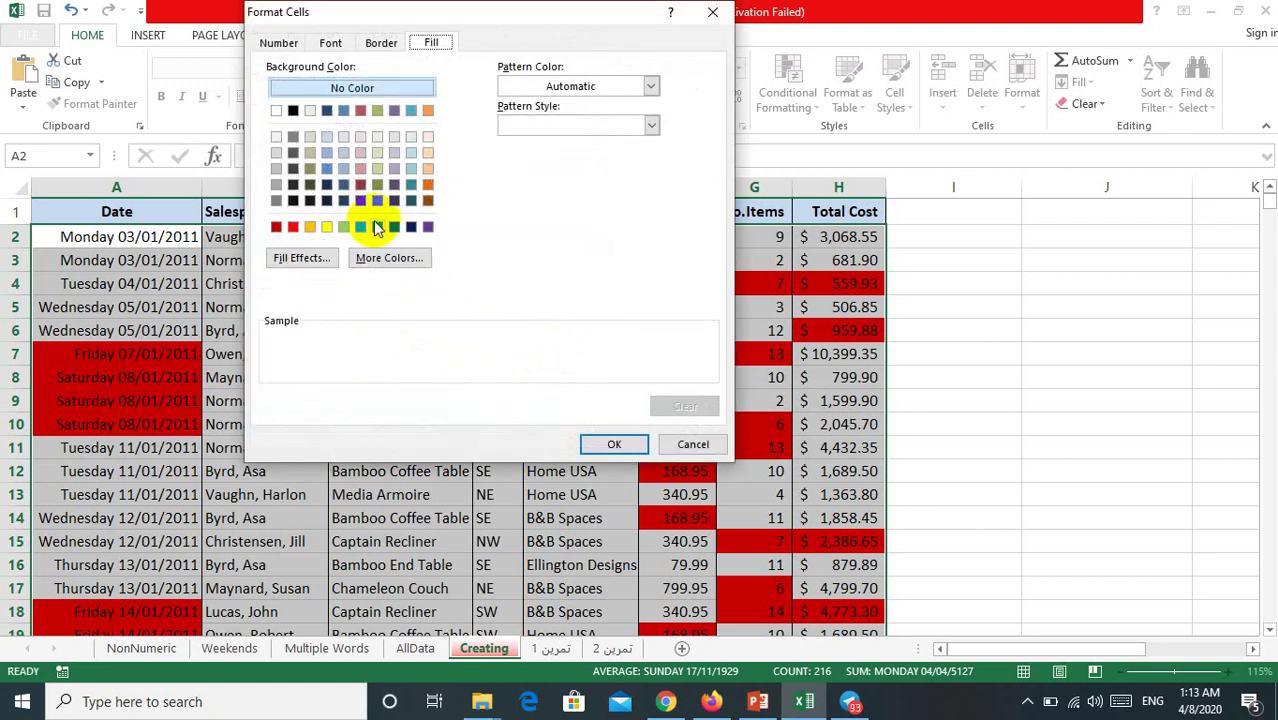
left_click(362, 227)
left_click(590, 443)
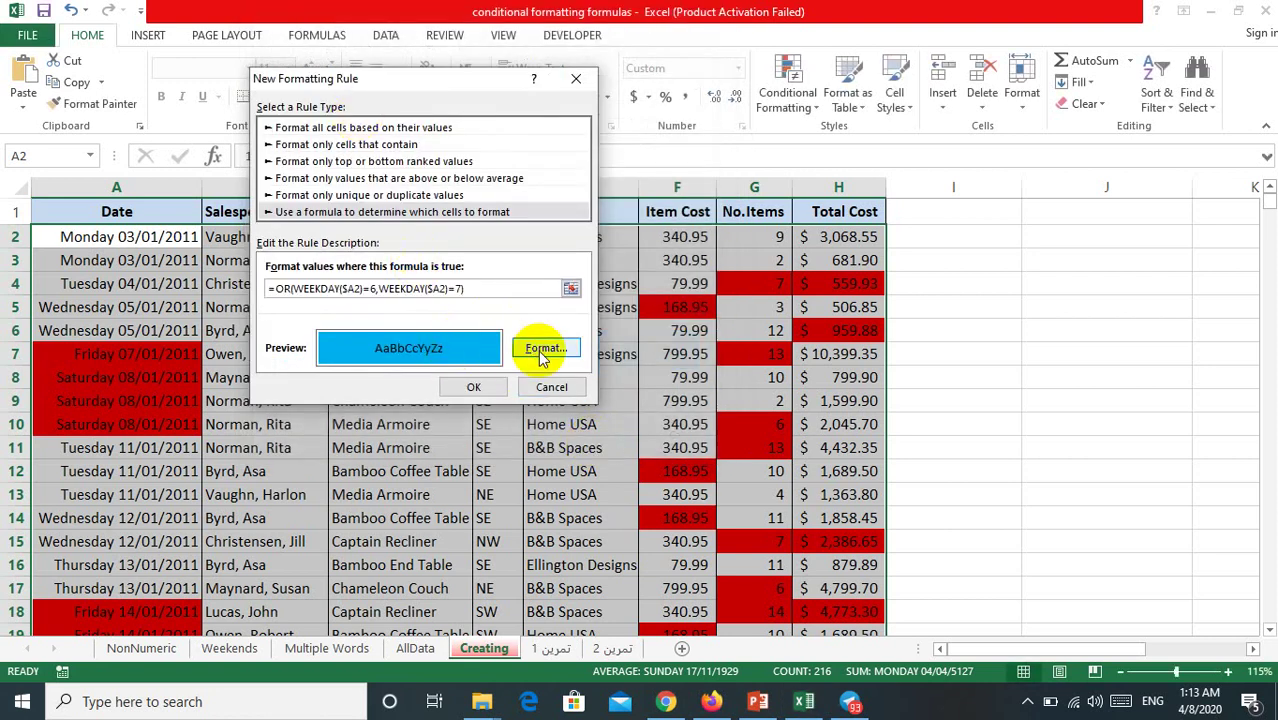
left_click(545, 348)
left_click(381, 43)
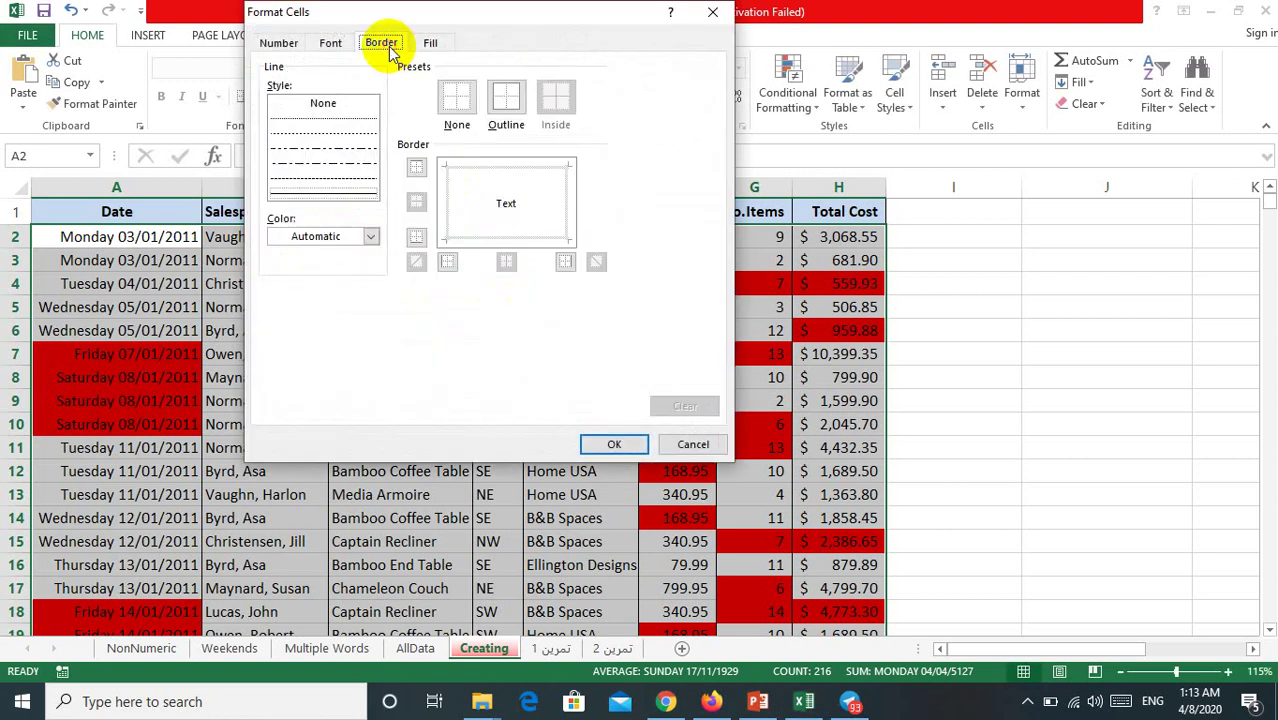
left_click(331, 43)
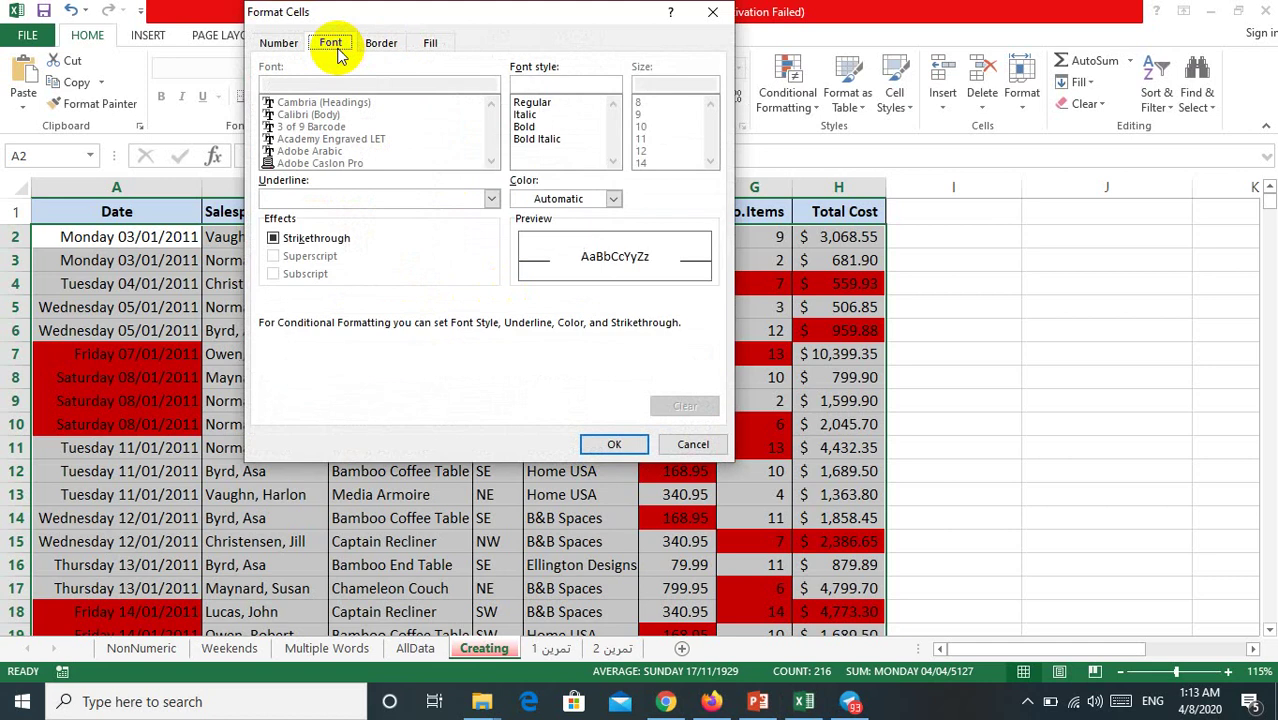
left_click(530, 126)
left_click(617, 444)
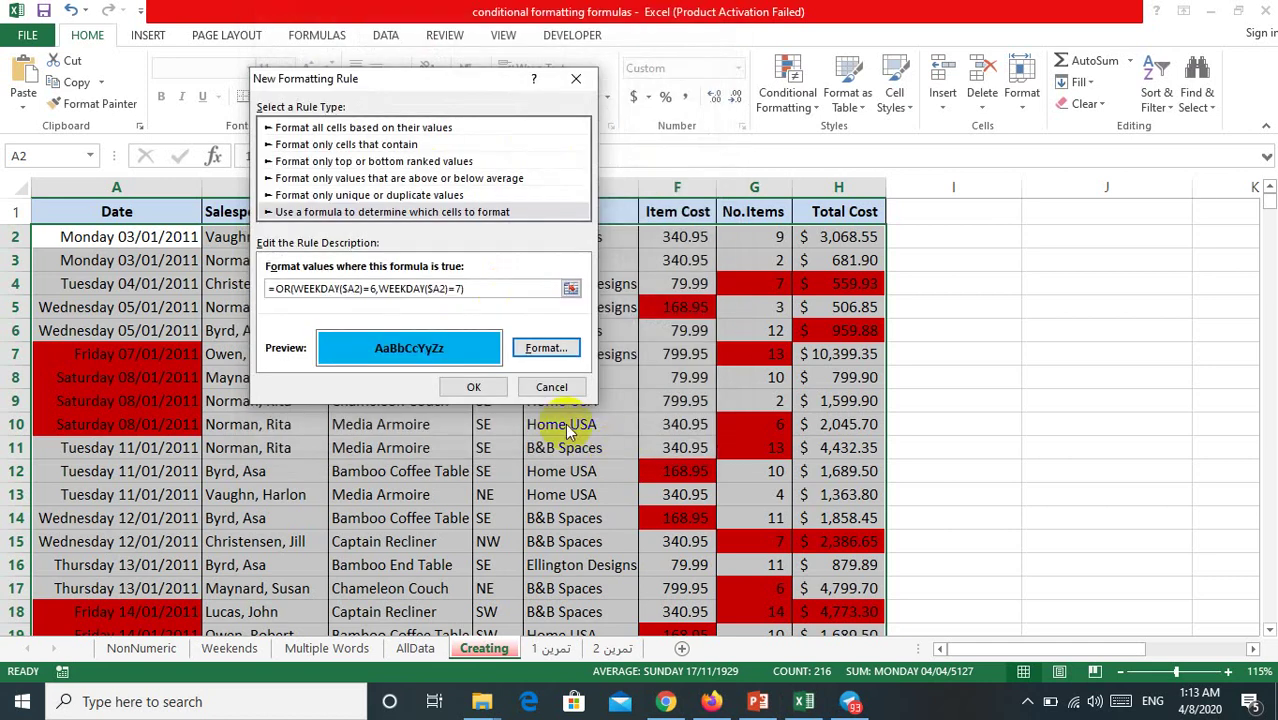
left_click(482, 386)
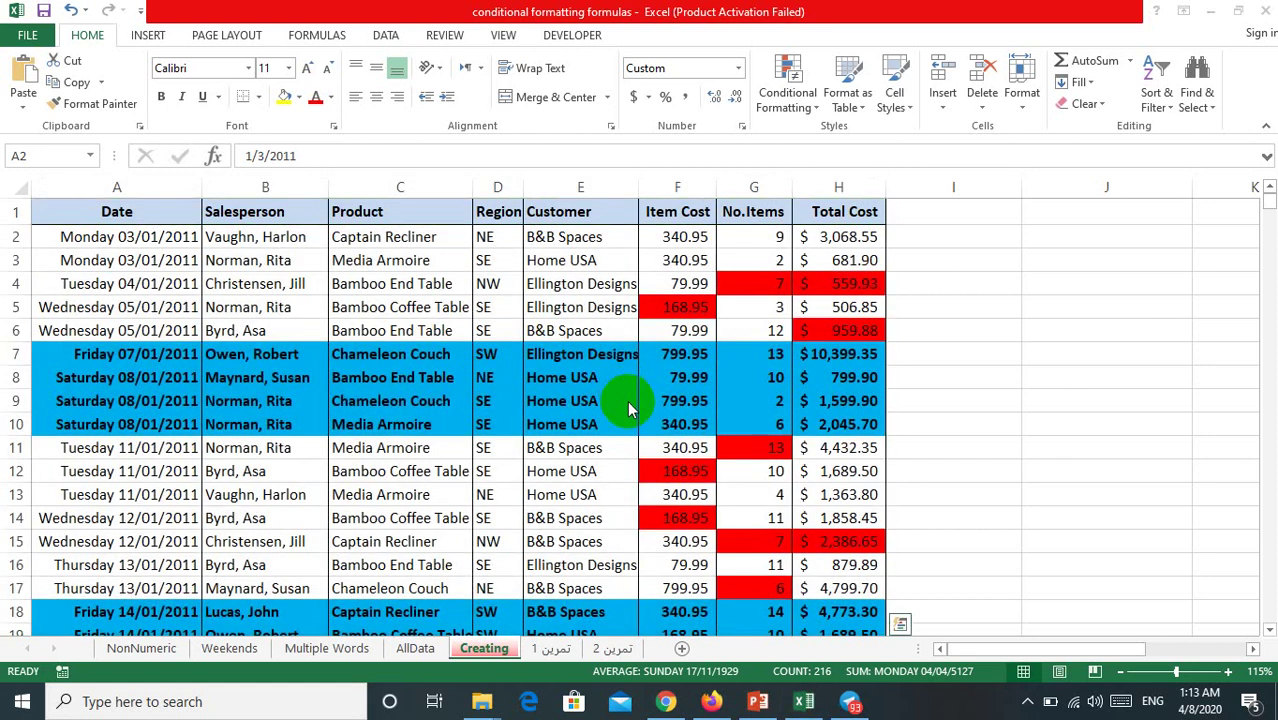
Page past the Errors of formulas slide to the closing contact-links slide, then return to Firefox.
left_click(758, 705)
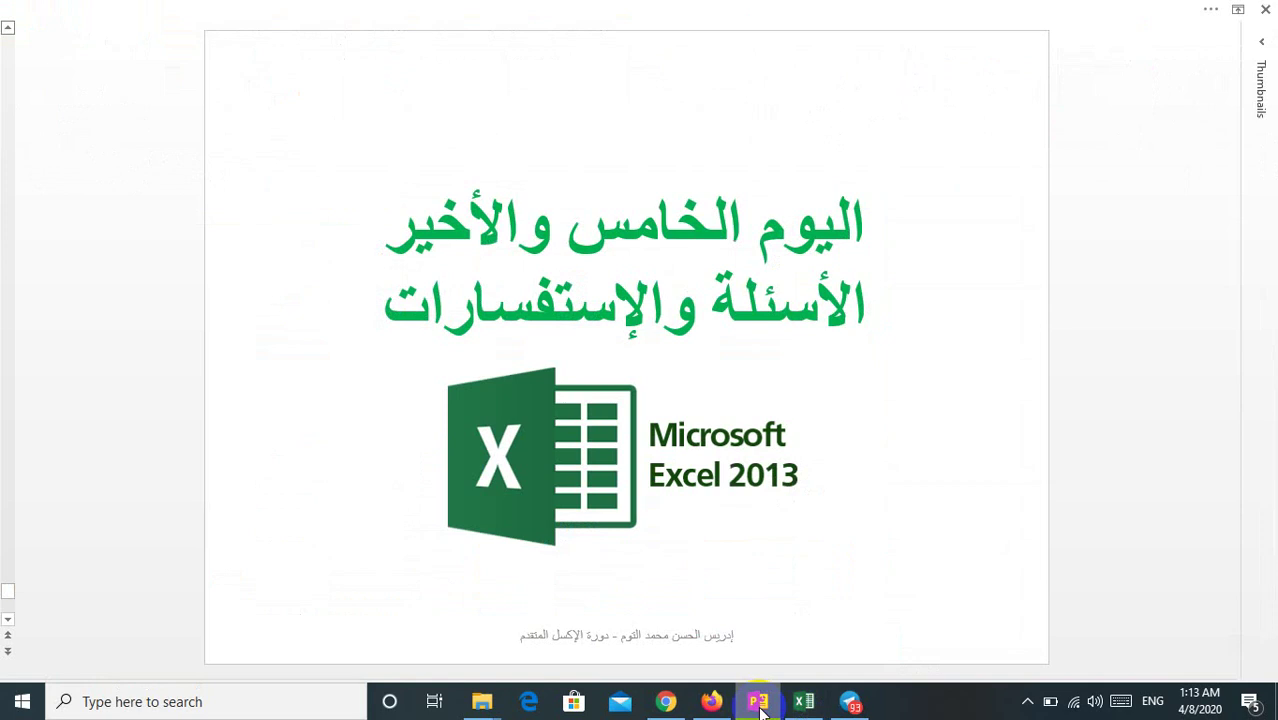
left_click(862, 462)
left_click(860, 460)
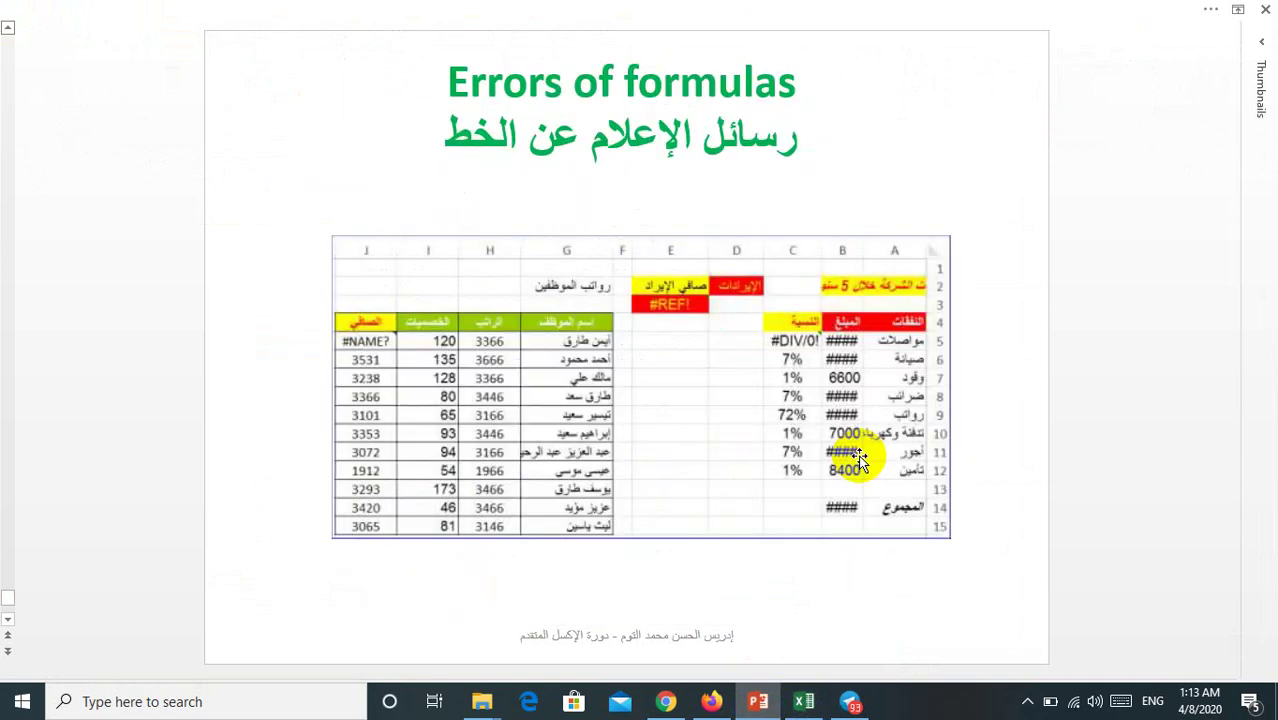
left_click(860, 460)
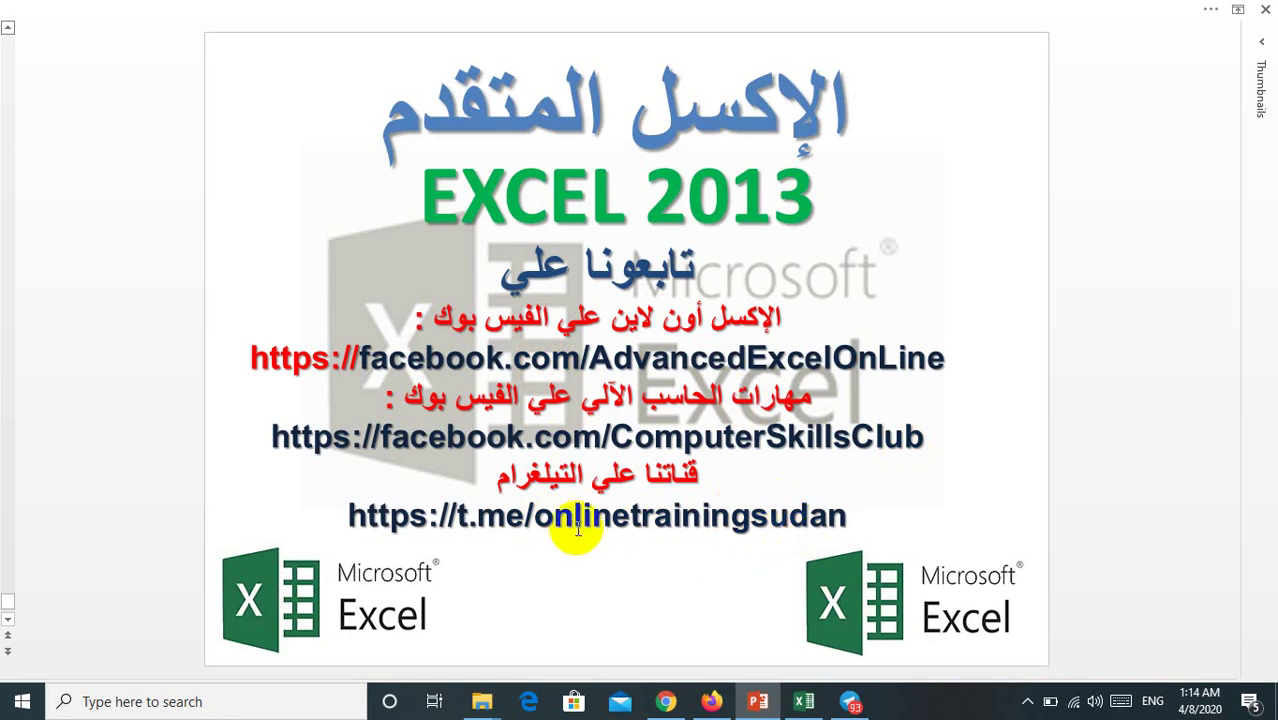
left_click(714, 704)
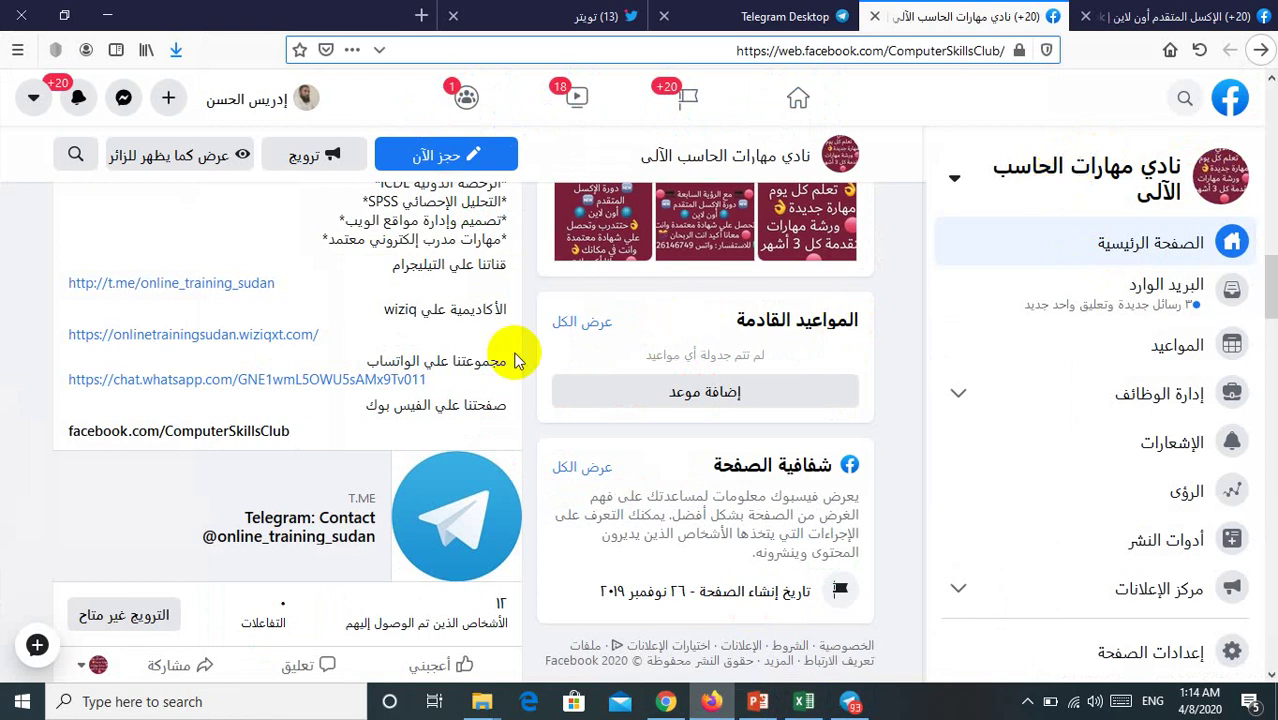
Glance at the Advanced Excel Online Facebook page, then show the Telegram Desktop download page.
left_click(1143, 20)
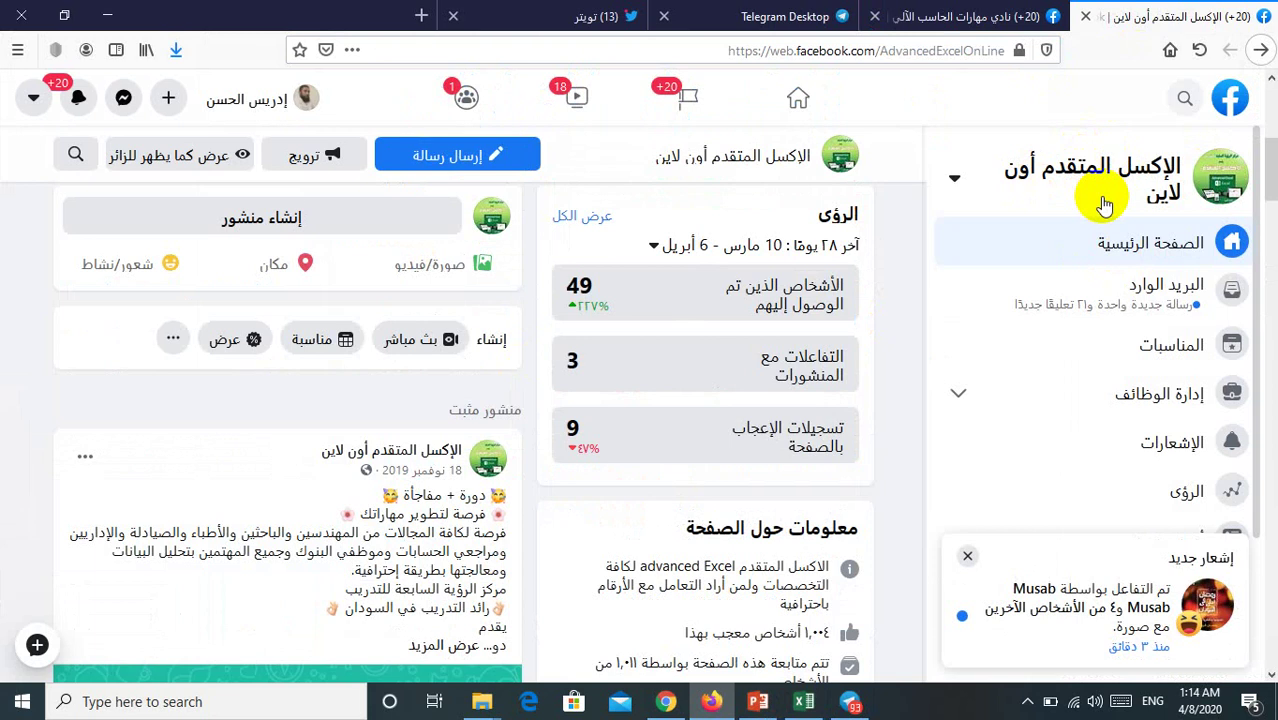
left_click(940, 20)
left_click(750, 14)
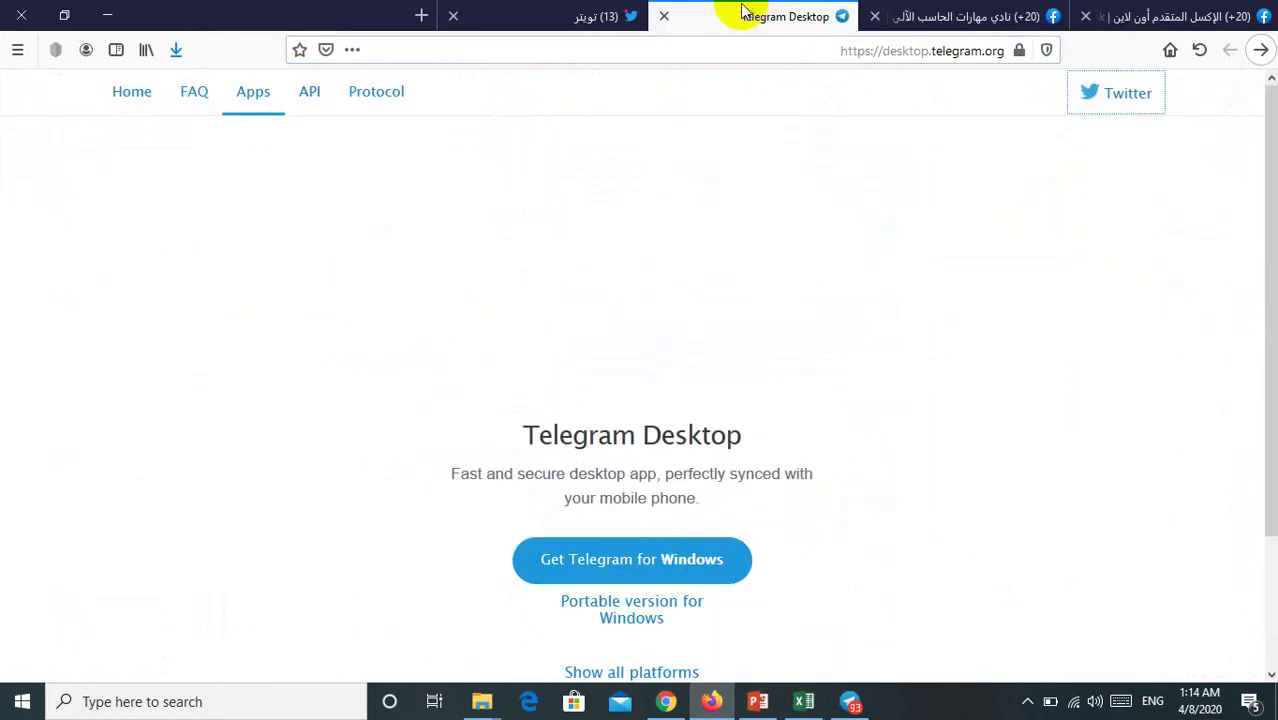
Show the Online Training Sudan channel in Telegram and scroll through its Advanced Excel posts.
left_click(850, 703)
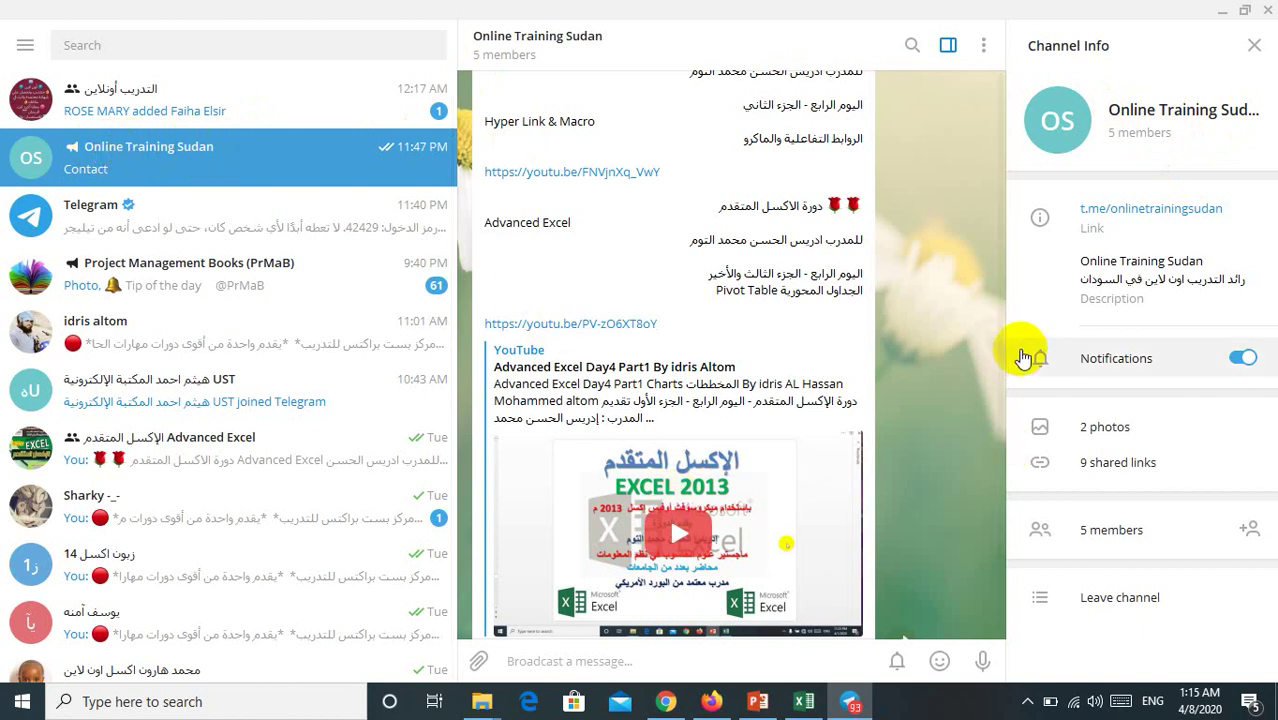
mouse_move(1004, 330)
left_mouse_down()
mouse_move(1010, 632)
mouse_move(975, 128)
mouse_move(993, 85)
mouse_move(1017, 637)
left_mouse_up()
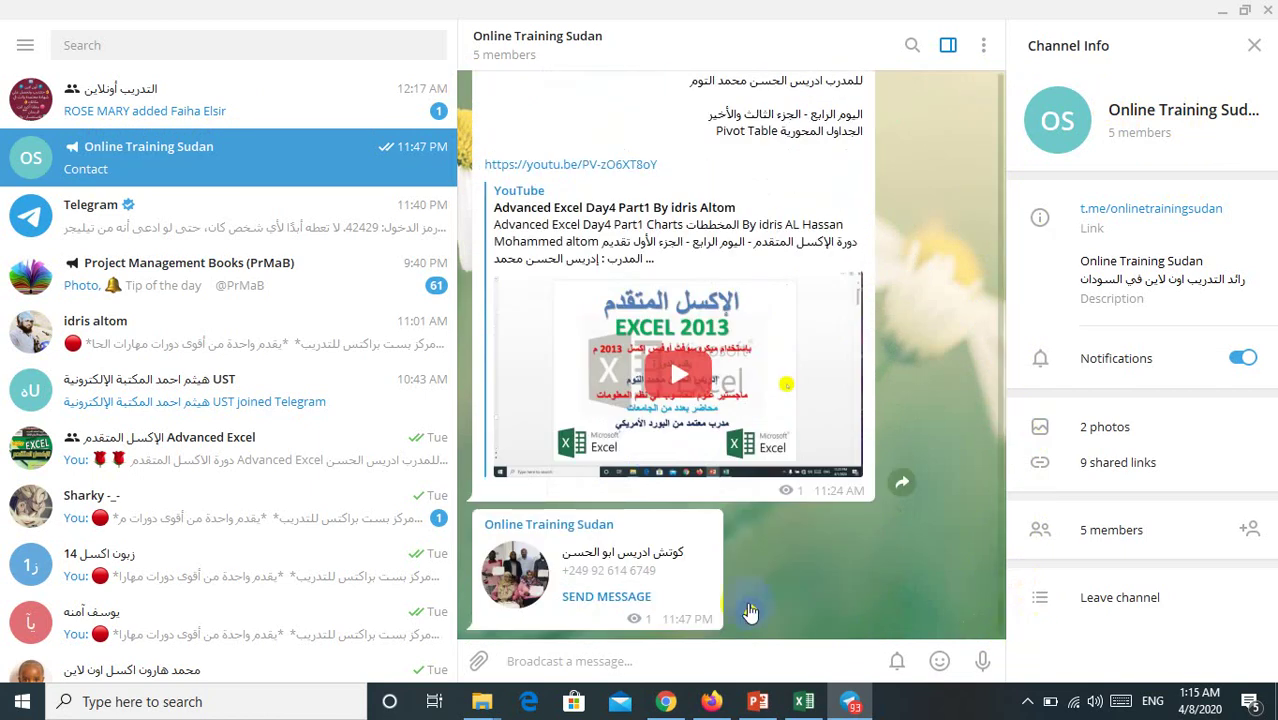
Move from the follow-us slide to the contact details slide, then return to Firefox's Telegram page.
left_click(758, 701)
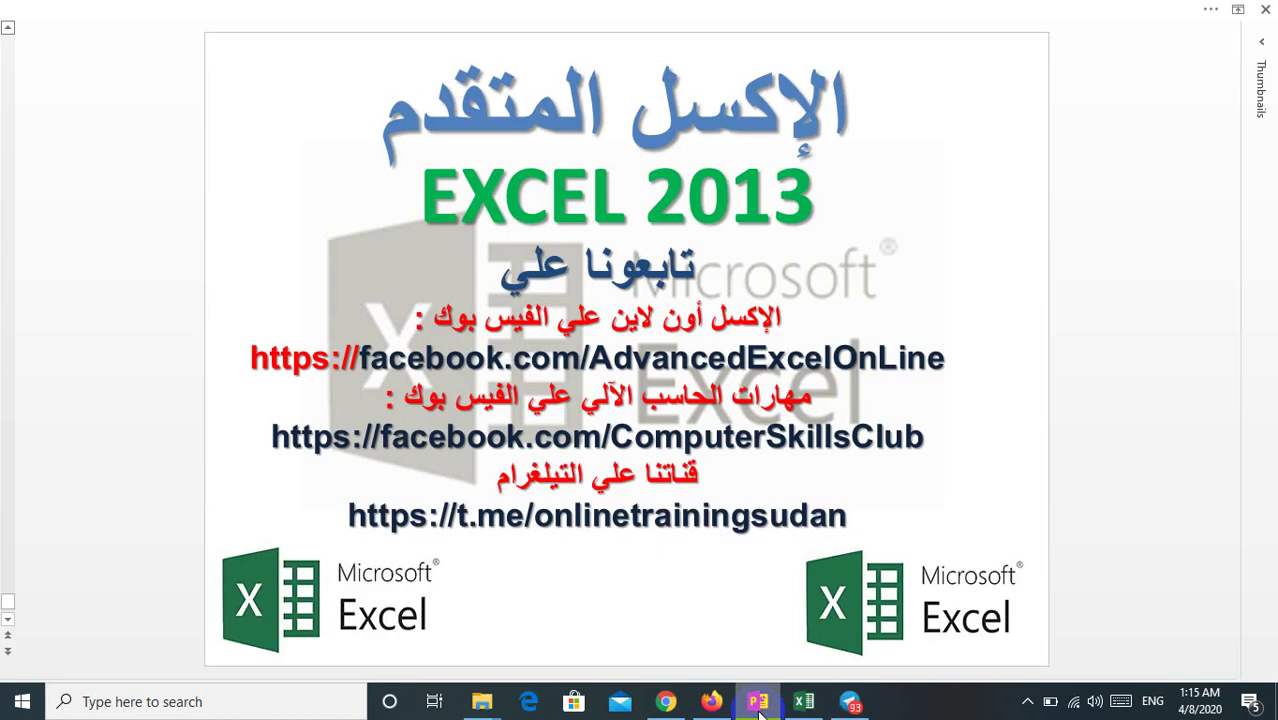
scroll(864, 471, "down", 1)
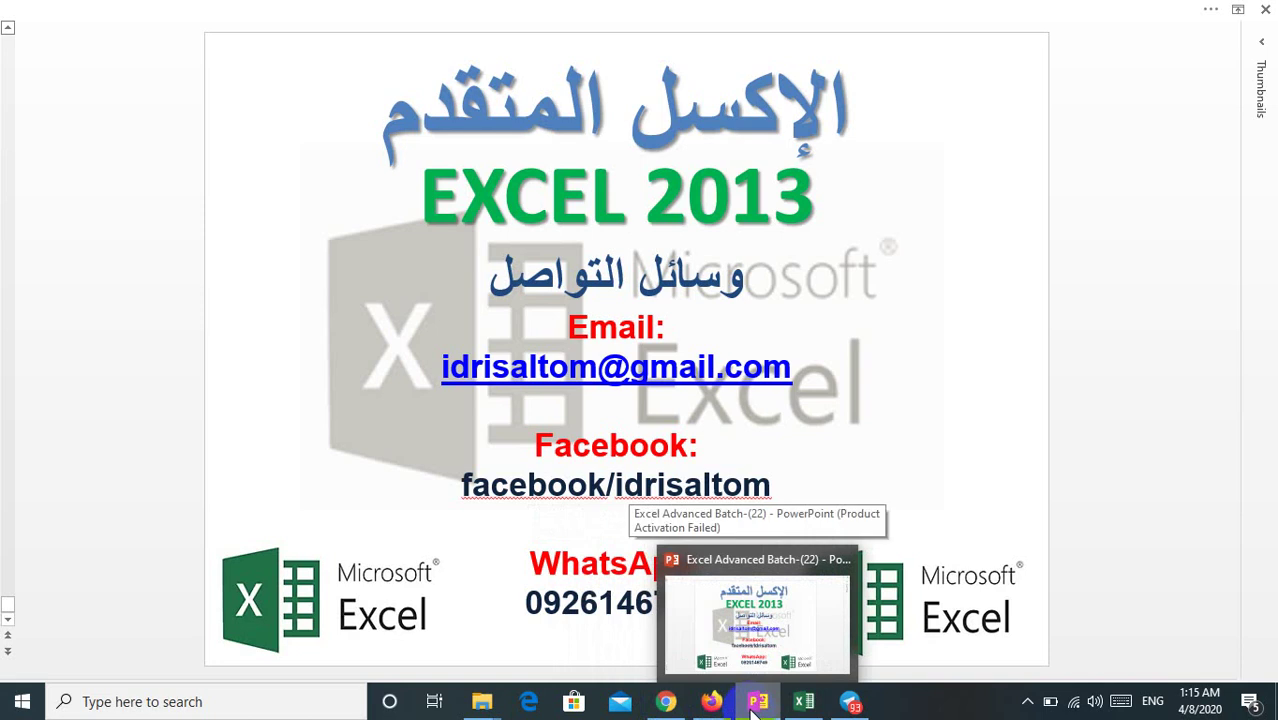
mouse_move(711, 701)
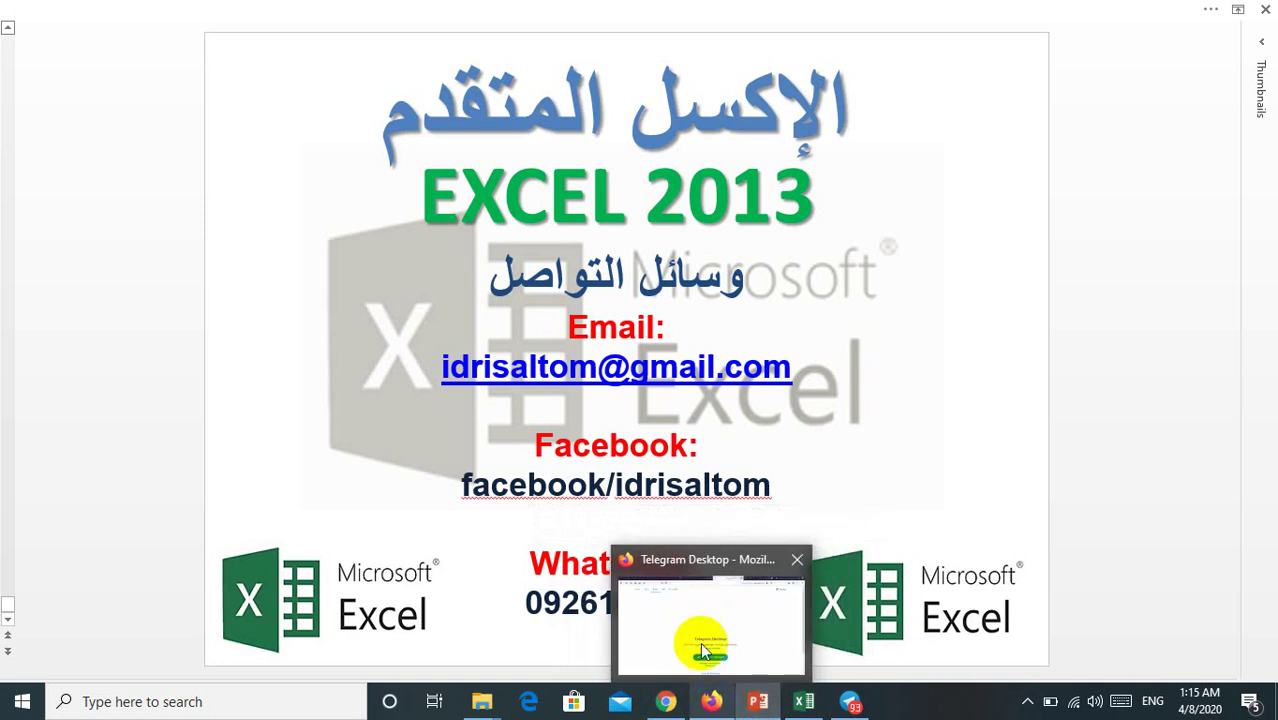
left_click(700, 645)
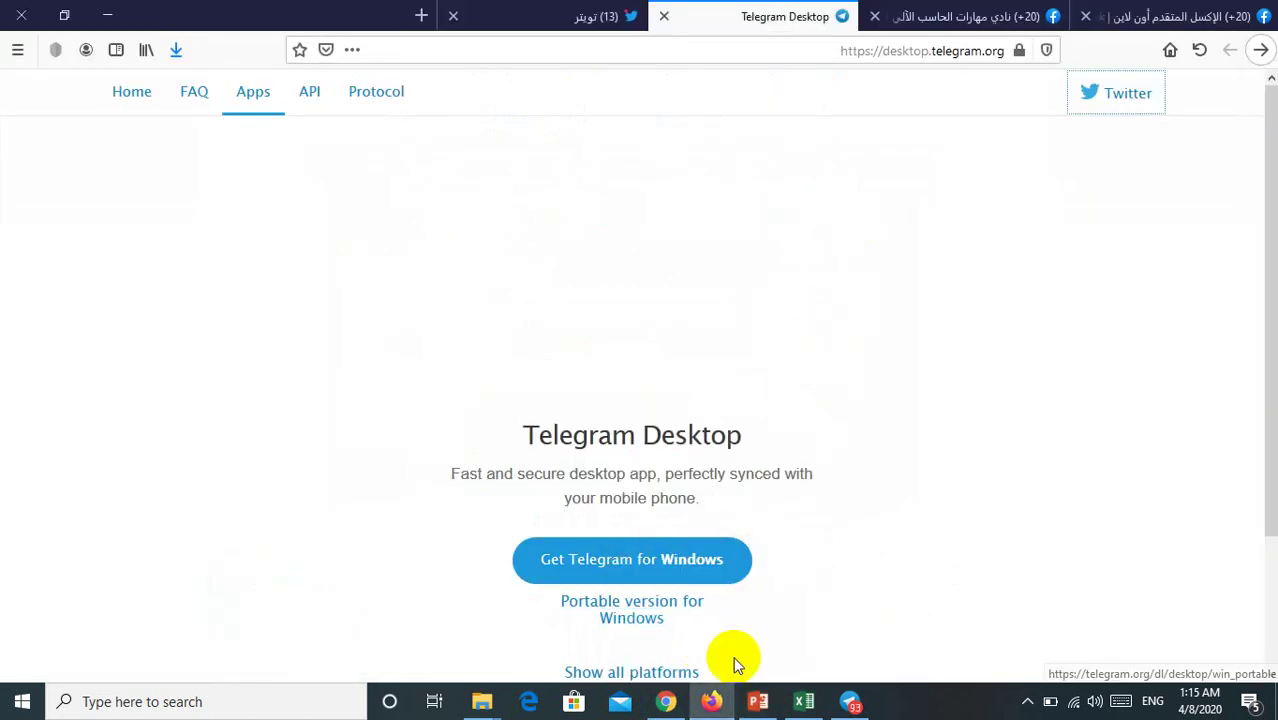
Enlarge the first certificate image in the WhatsApp course group and browse back and forth through the certificates.
left_click(666, 701)
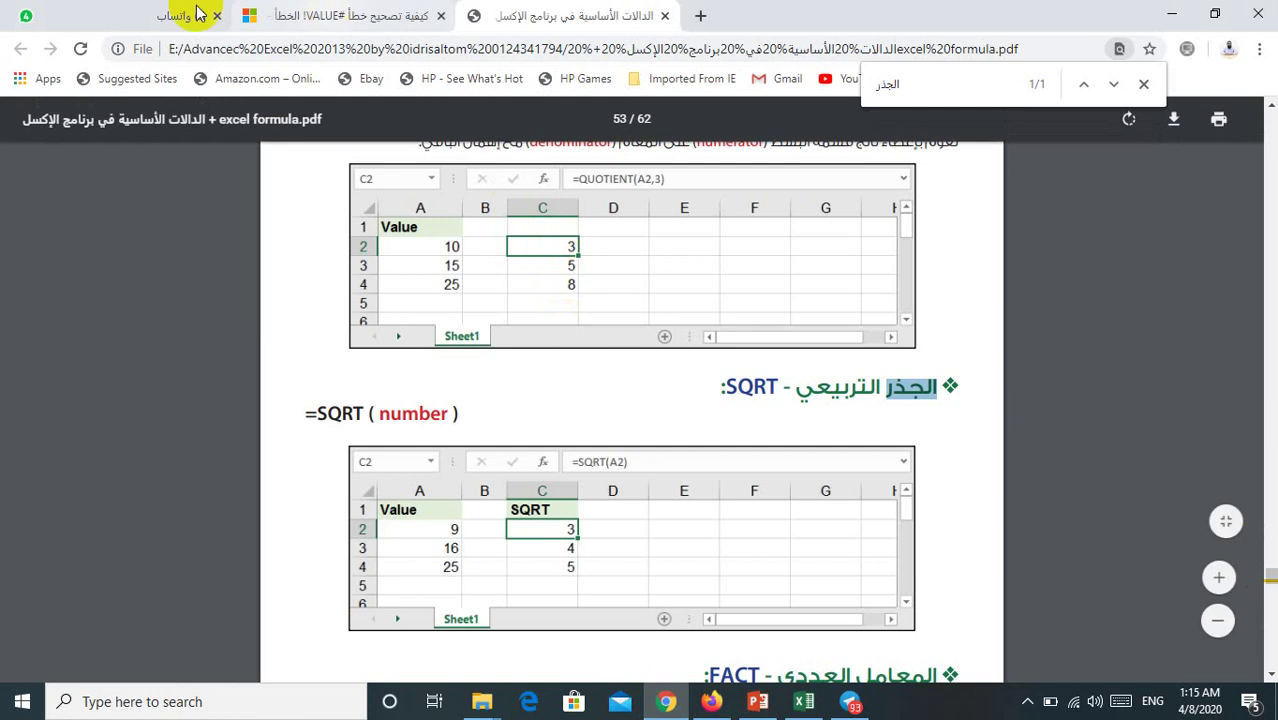
left_click(165, 15)
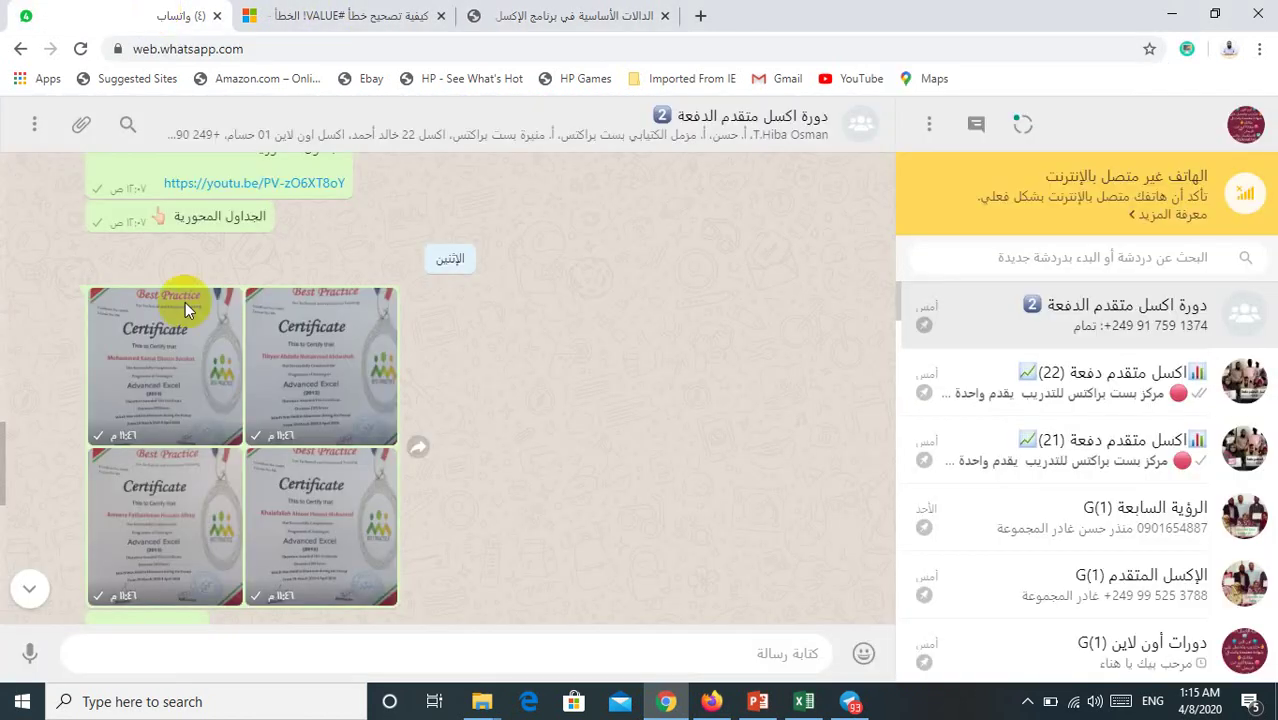
left_click(175, 370)
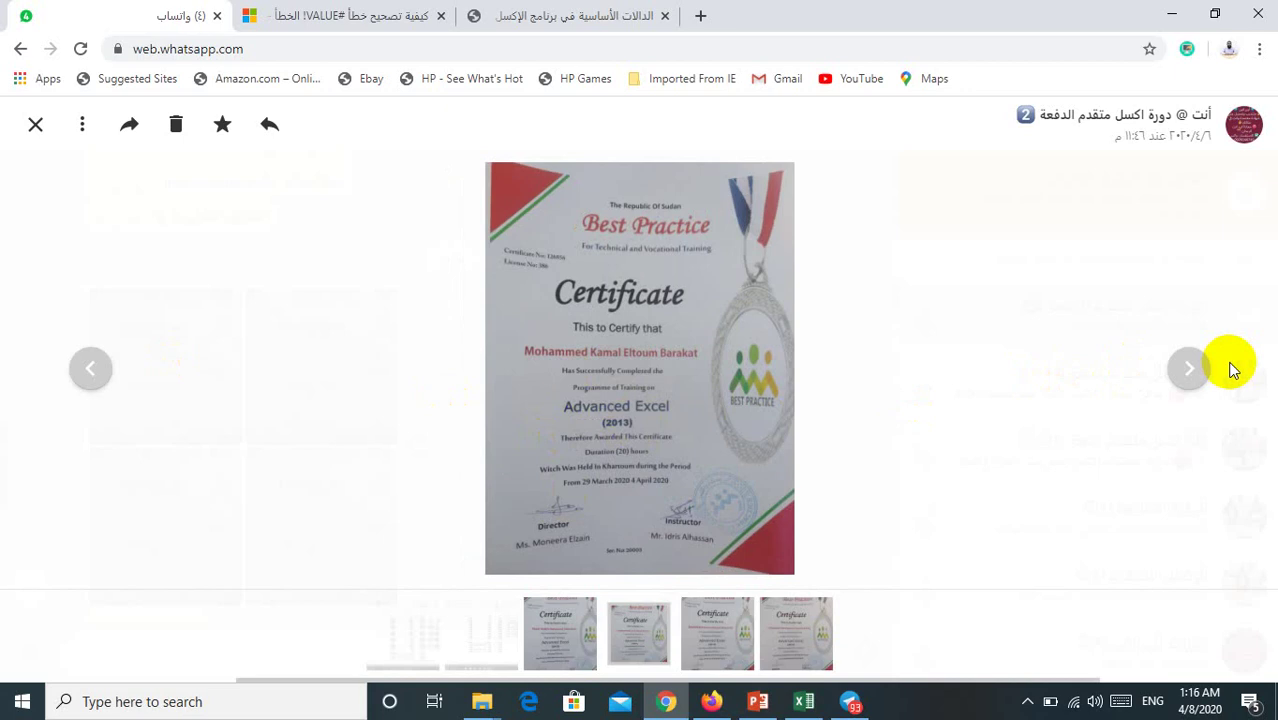
left_click(1198, 378)
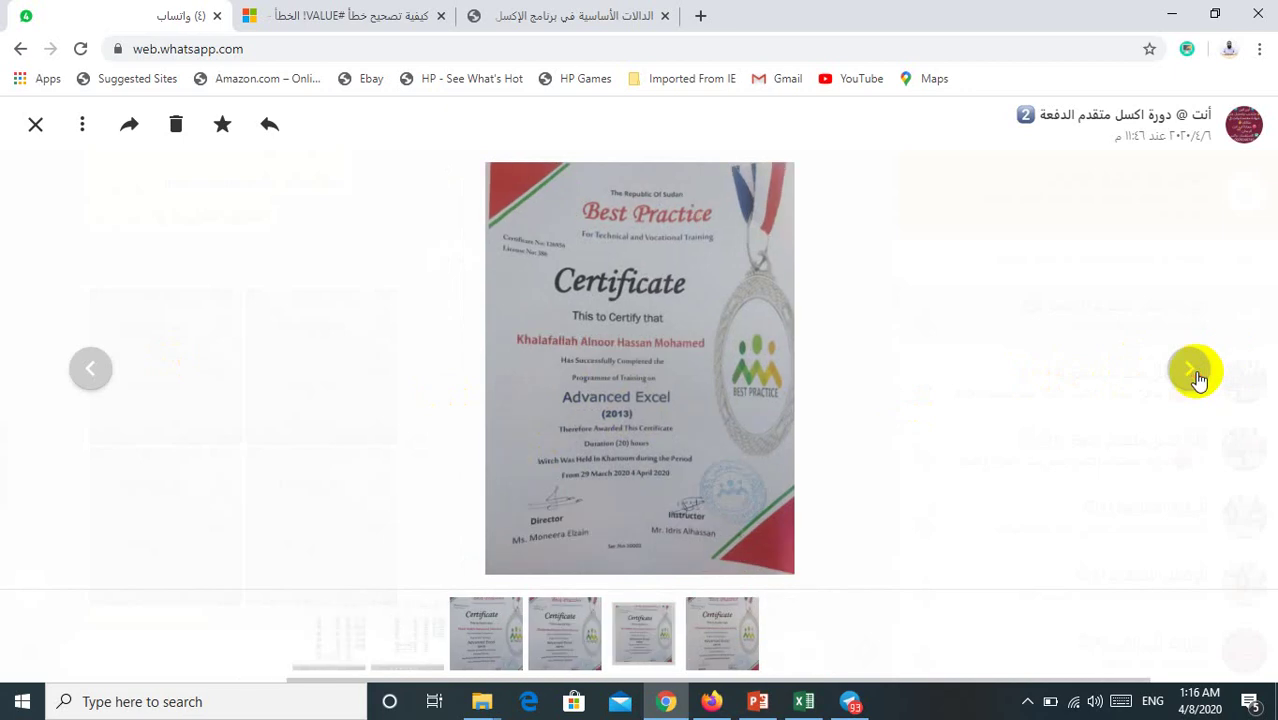
left_click(1198, 378)
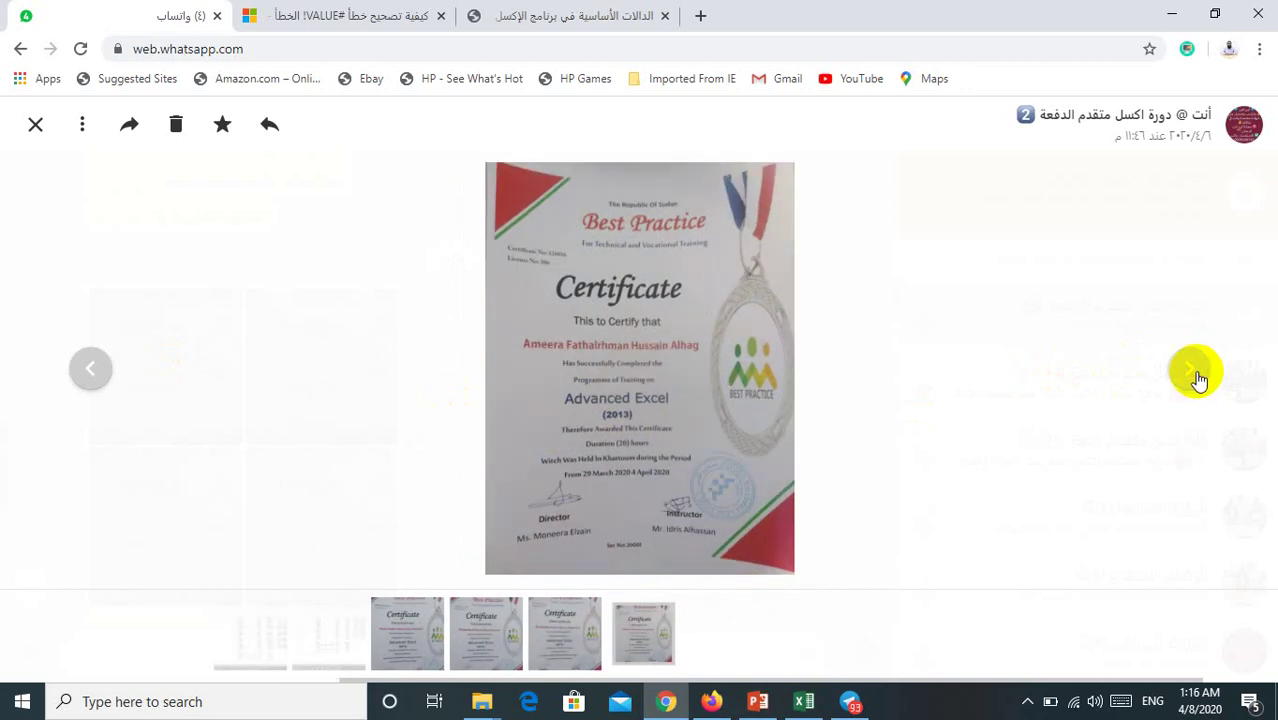
left_click(86, 372)
left_click(86, 372)
left_click(86, 372)
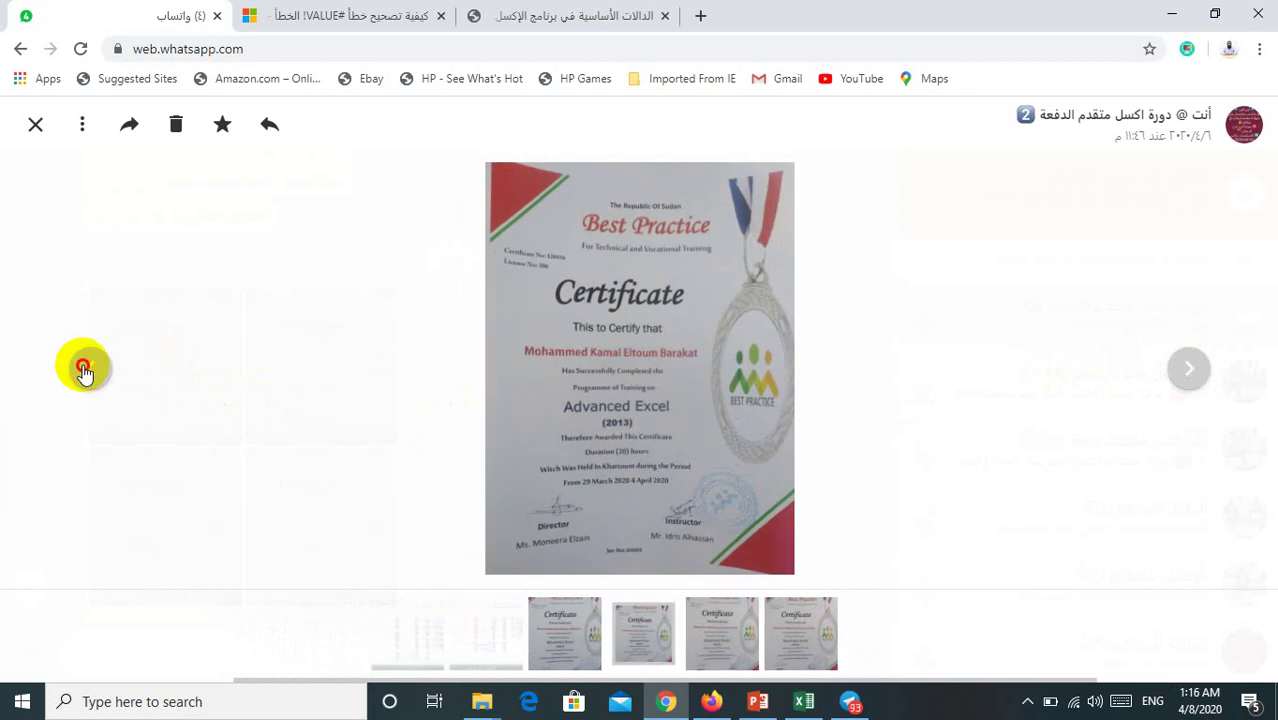
left_click(86, 372)
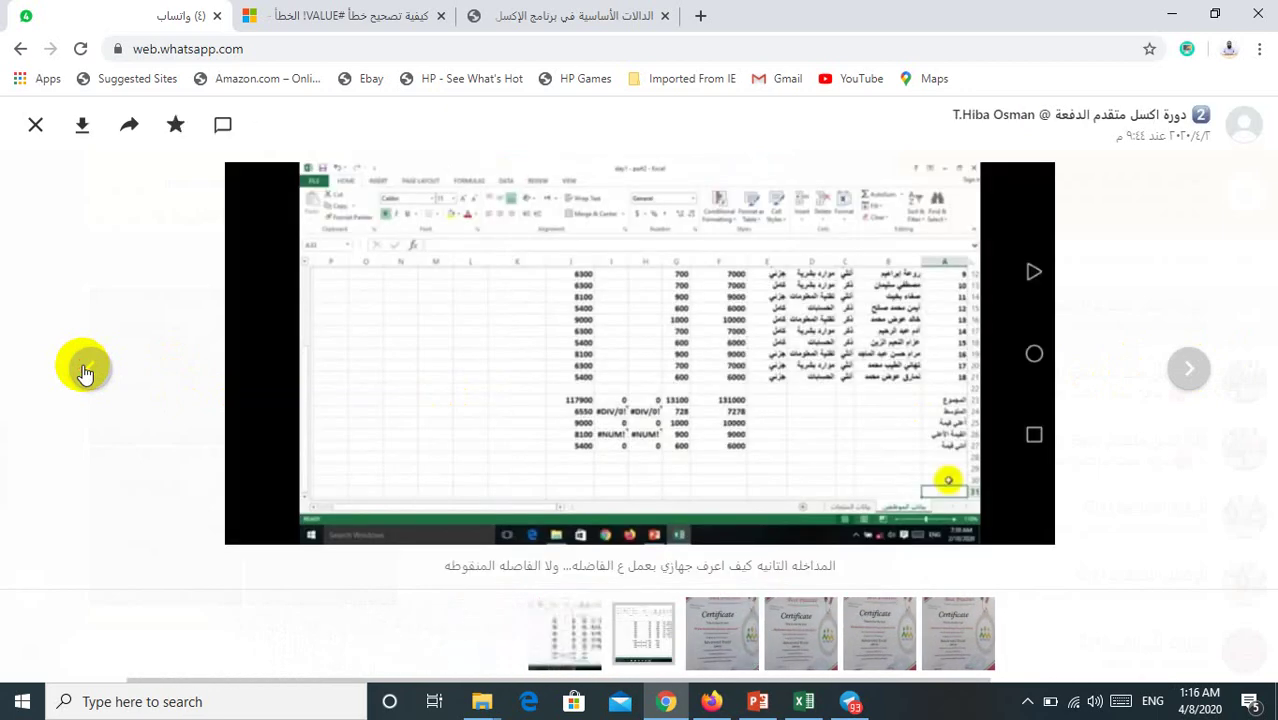
left_click(1195, 372)
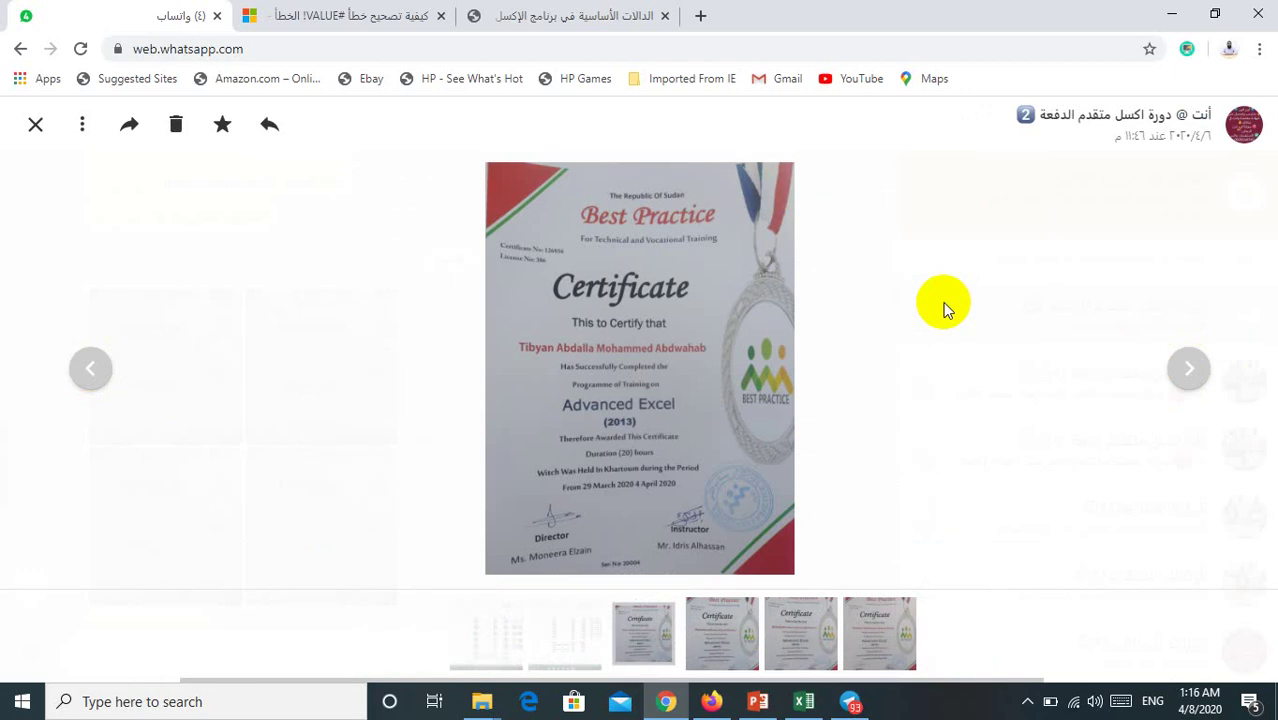
Go up from the vedio folder and select the Advanced Excel 2013, basic functions, engineers and Excel2013 PDFs.
left_click(494, 690)
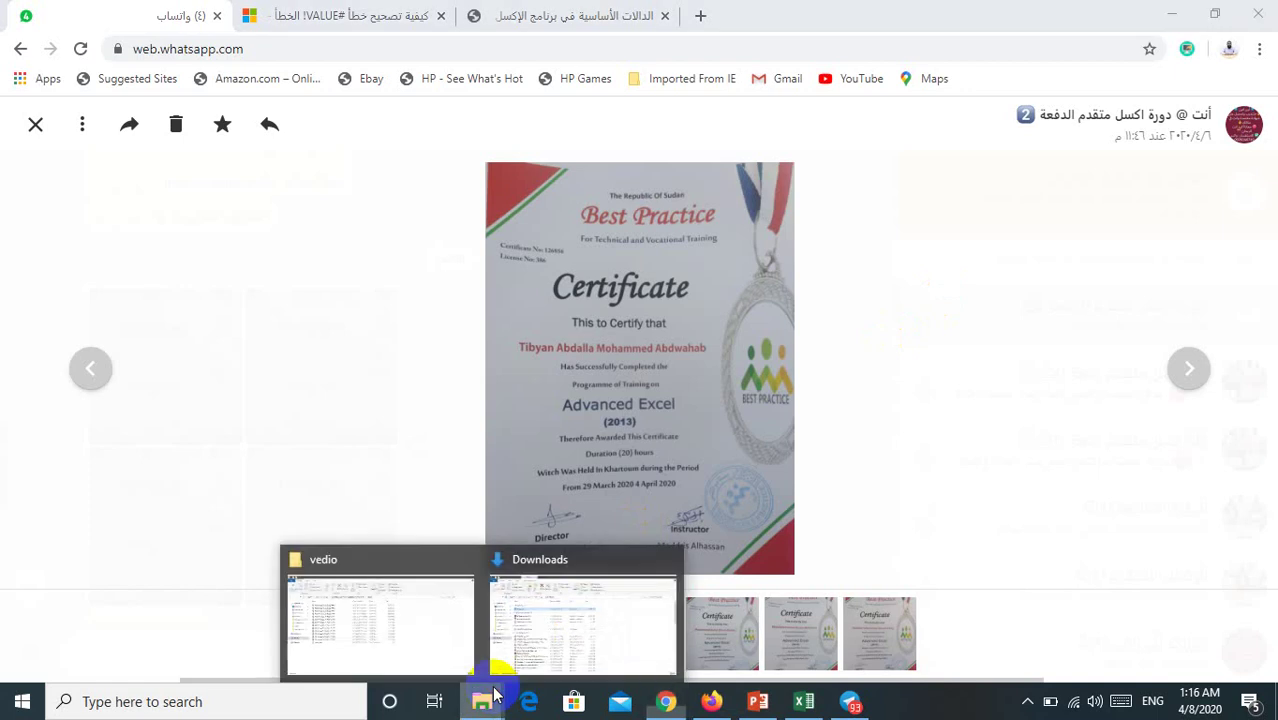
mouse_move(380, 620)
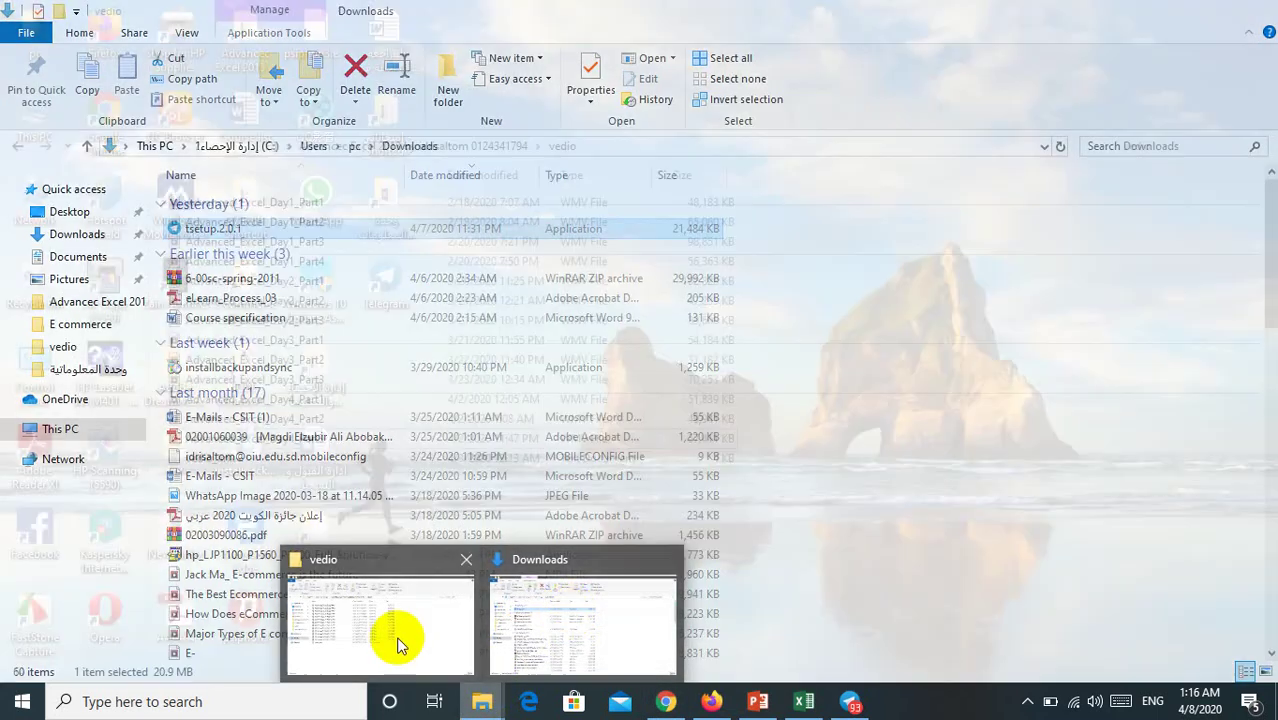
left_click(397, 643)
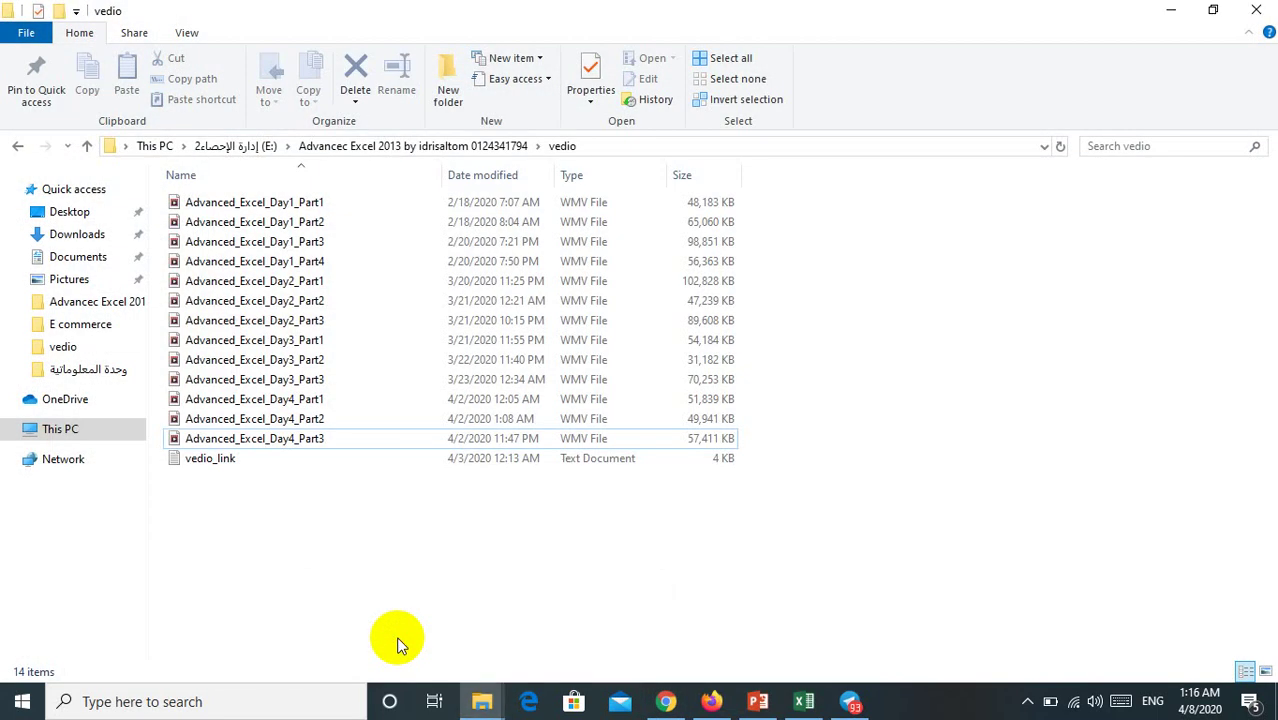
key("BackSpace")
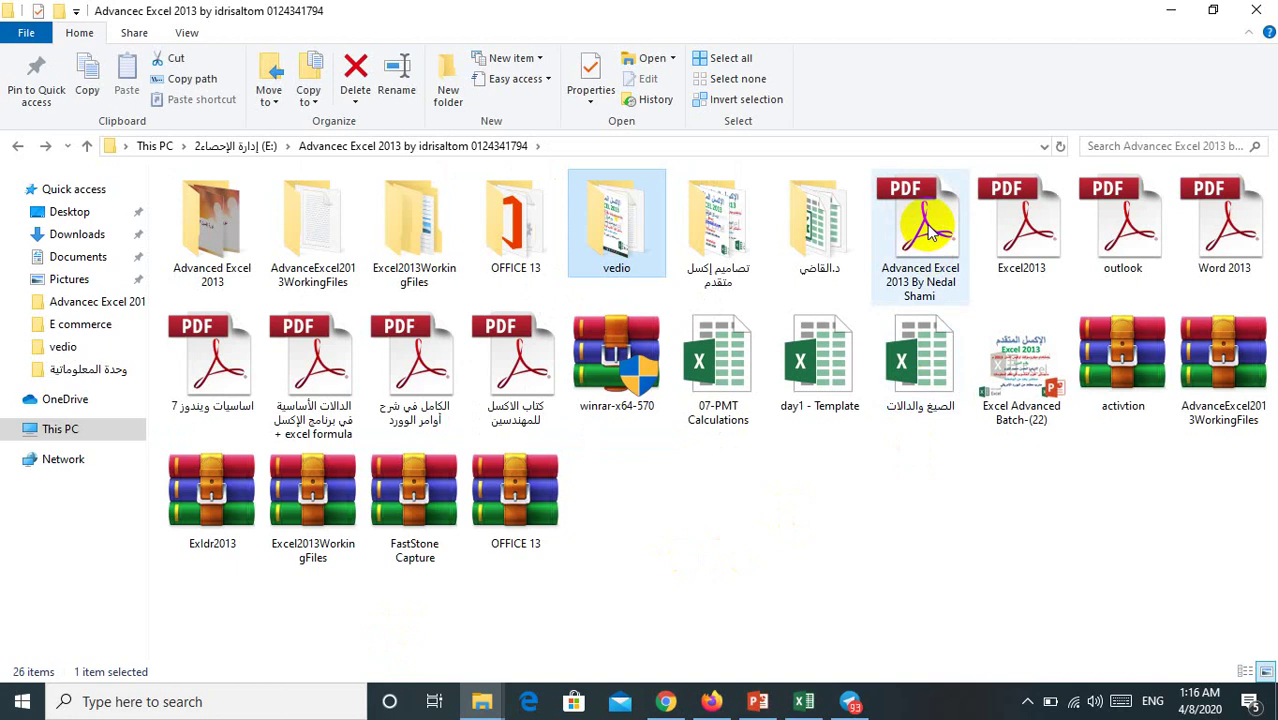
left_click(930, 232)
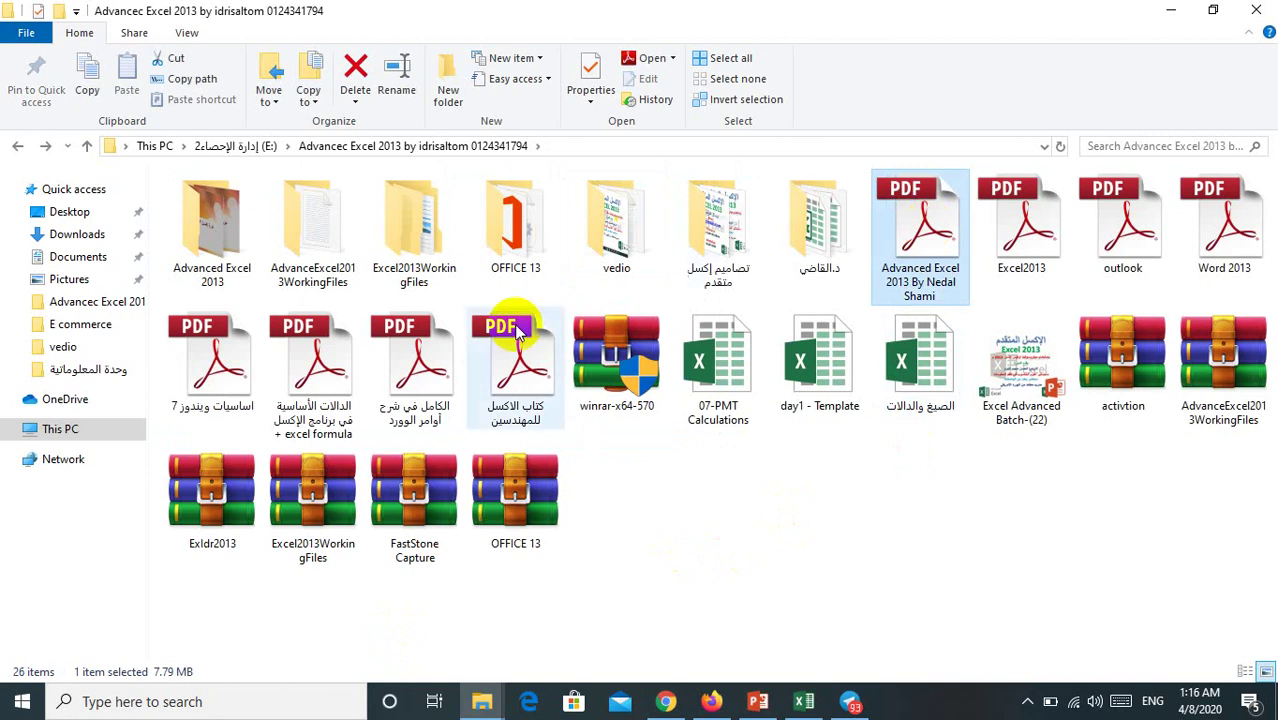
left_click(295, 378)
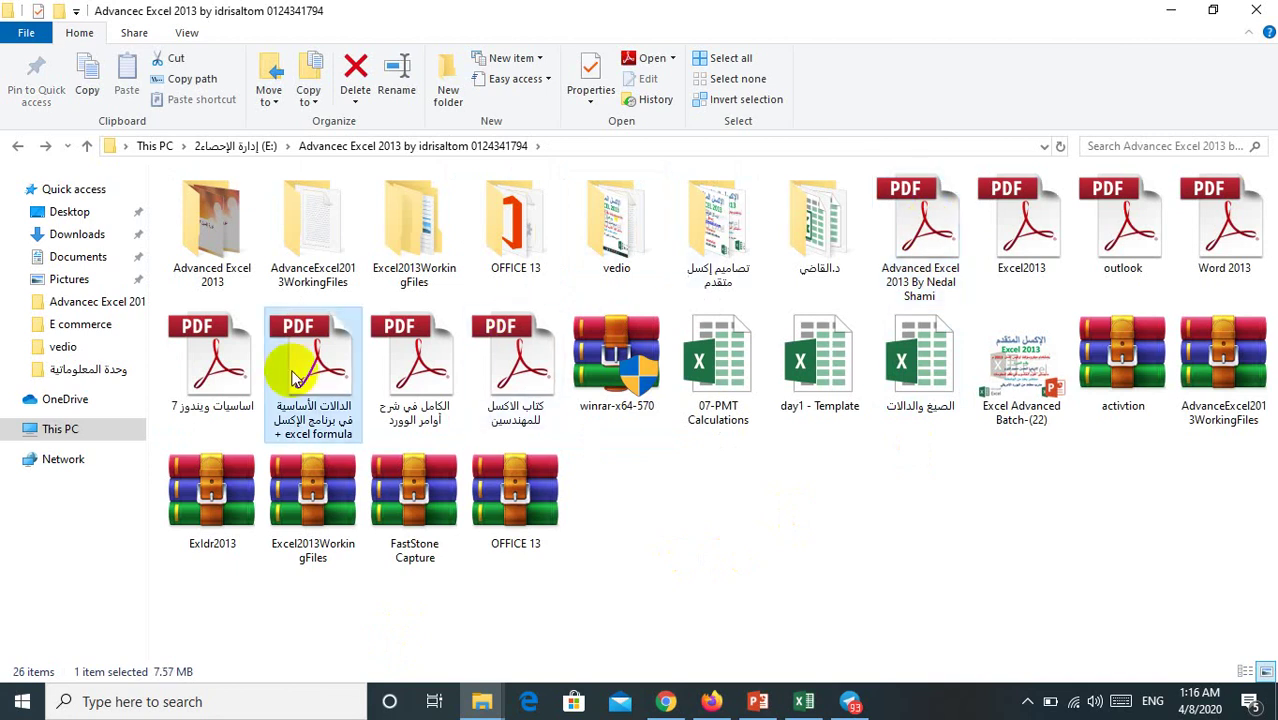
left_click(545, 400)
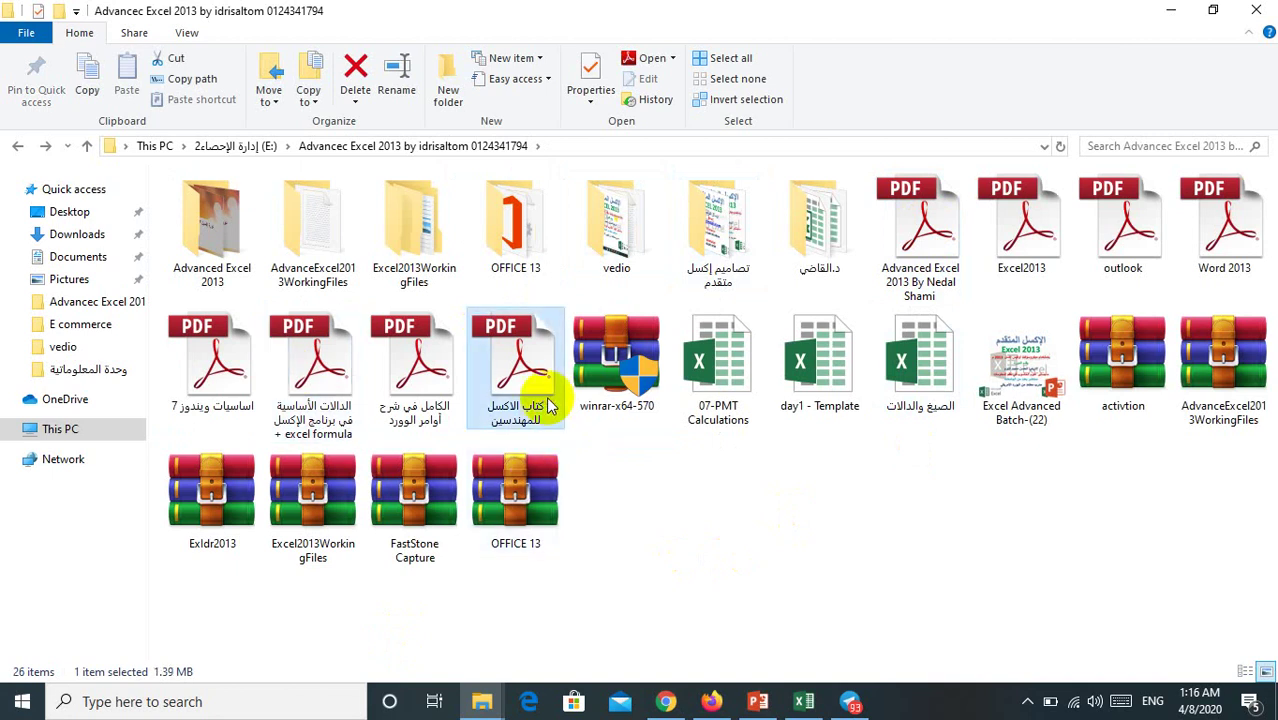
left_click(1003, 255)
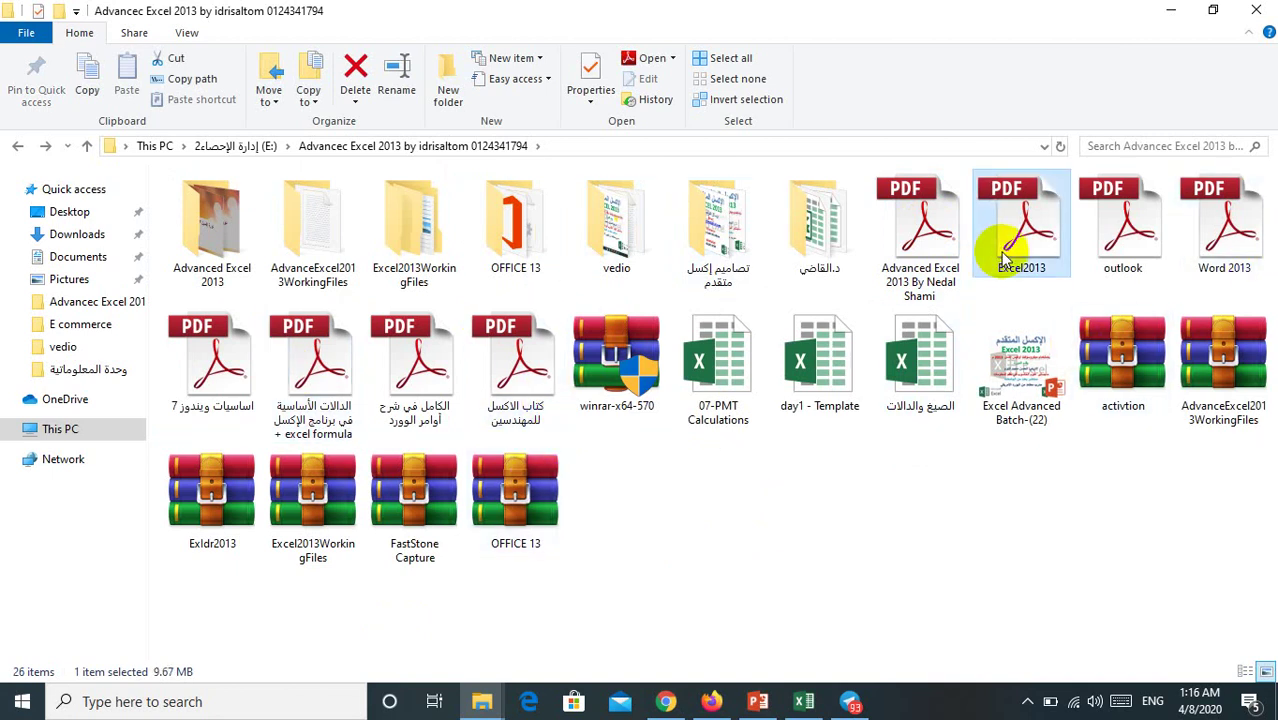
Look at the Advanced Excel Online Facebook page, then return to the PowerPoint contact slide.
left_click(710, 701)
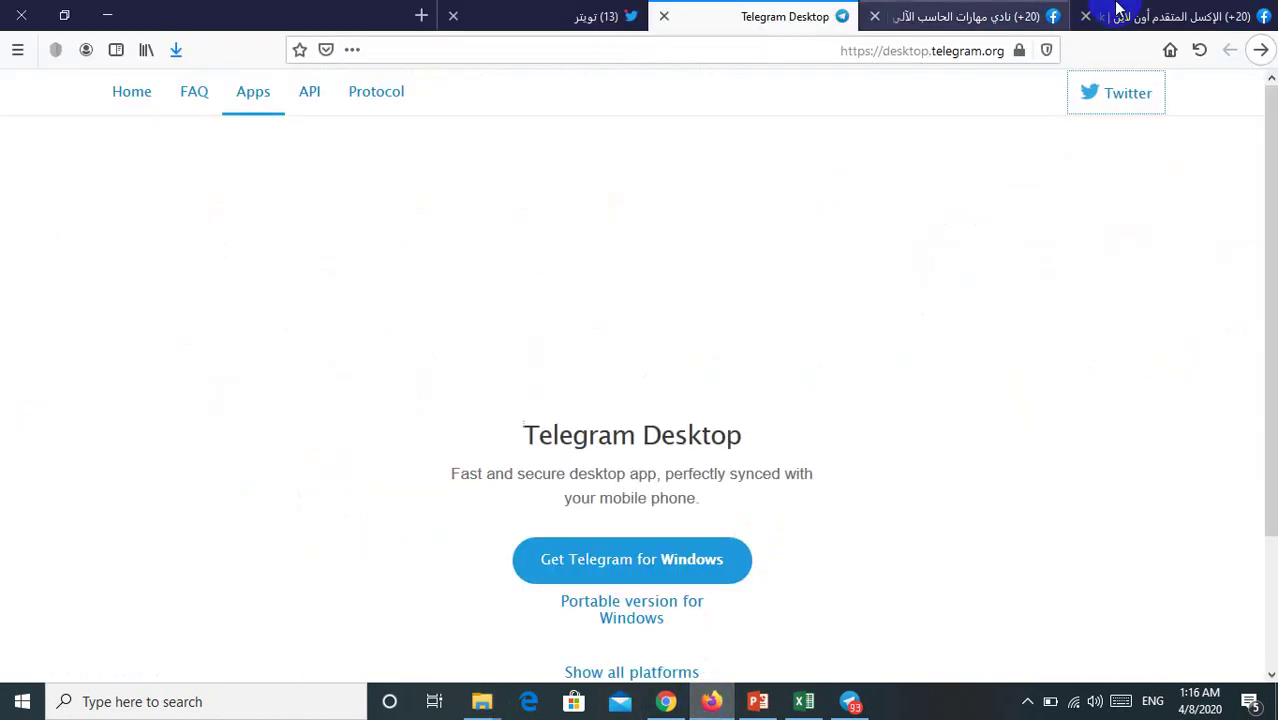
left_click(1150, 16)
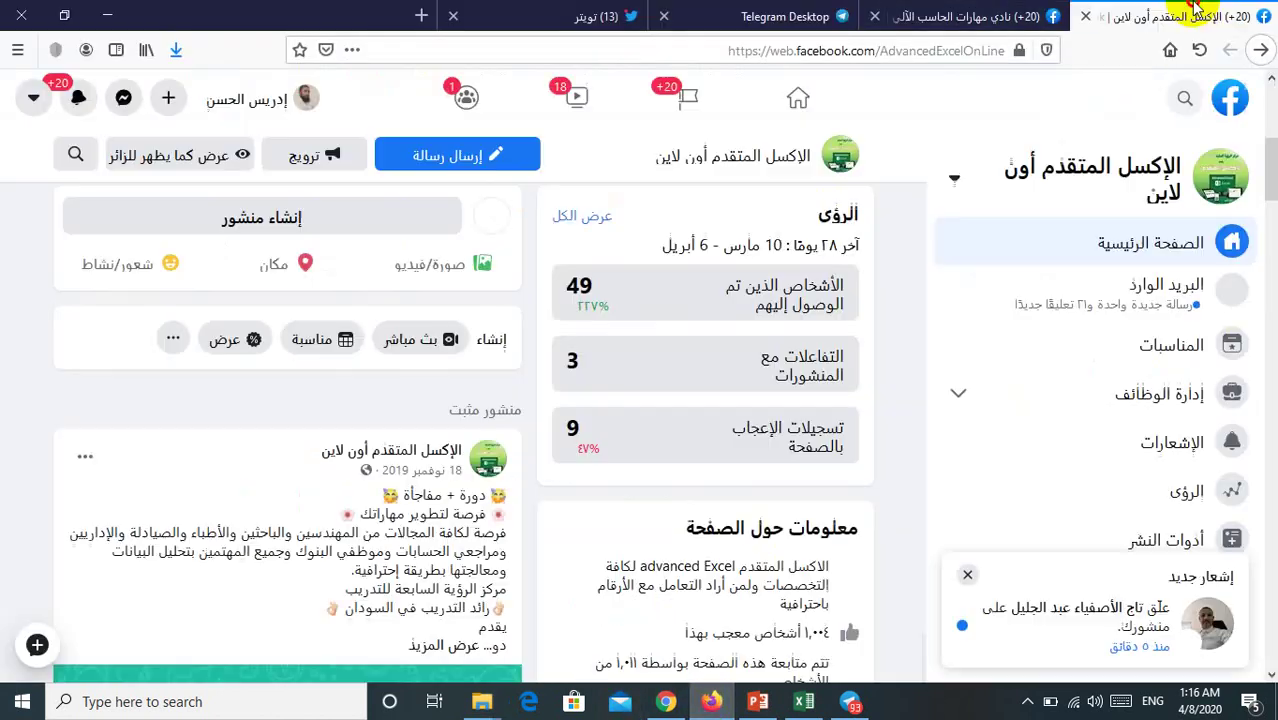
left_click(758, 701)
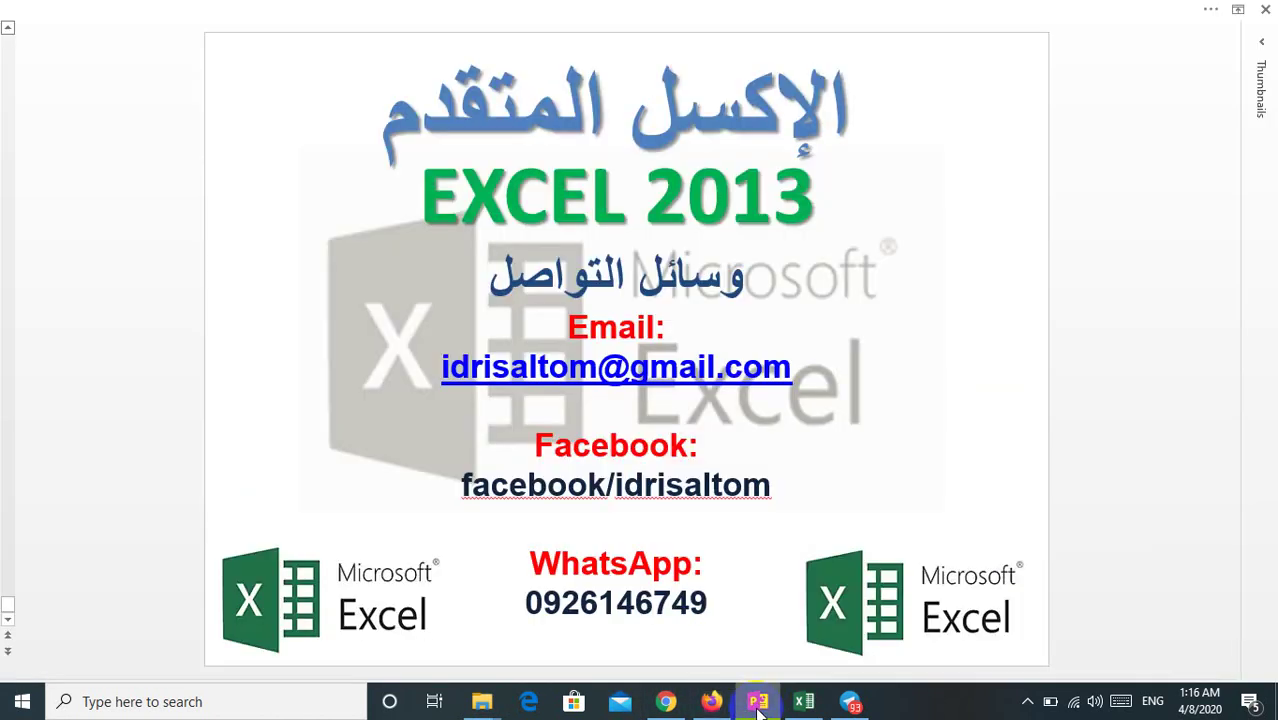
left_click(1019, 461)
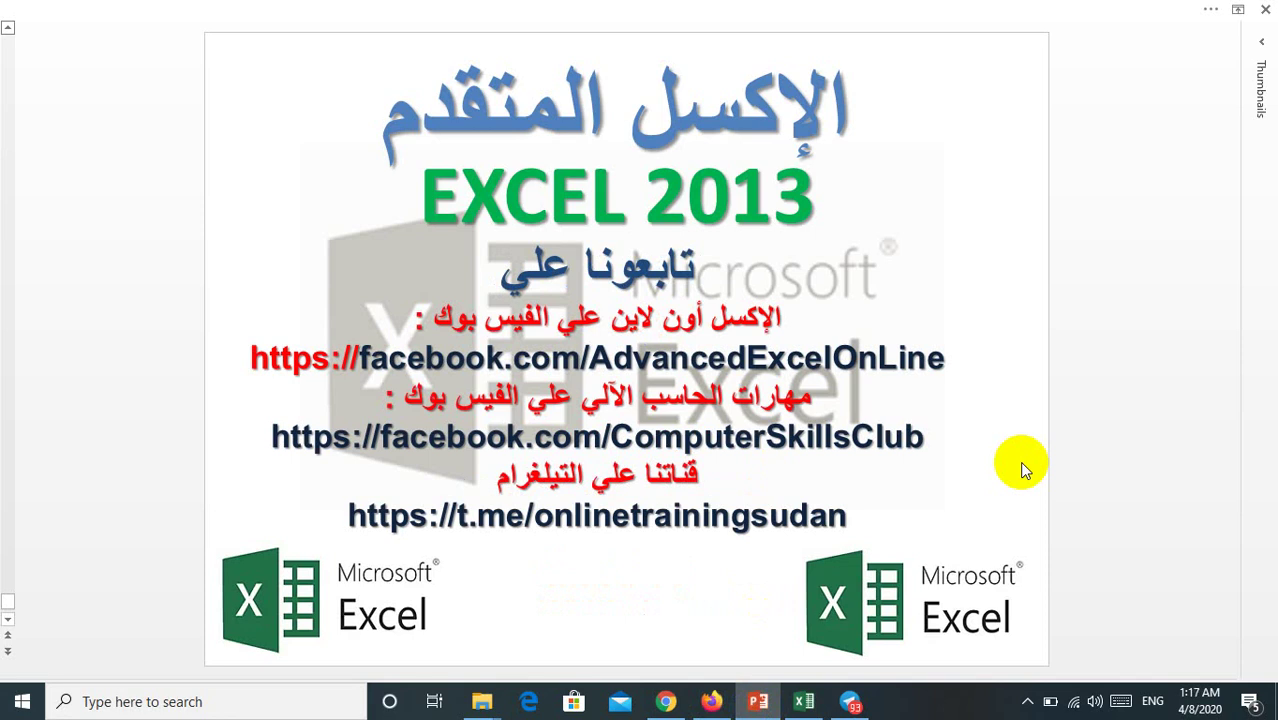
left_click(1019, 461)
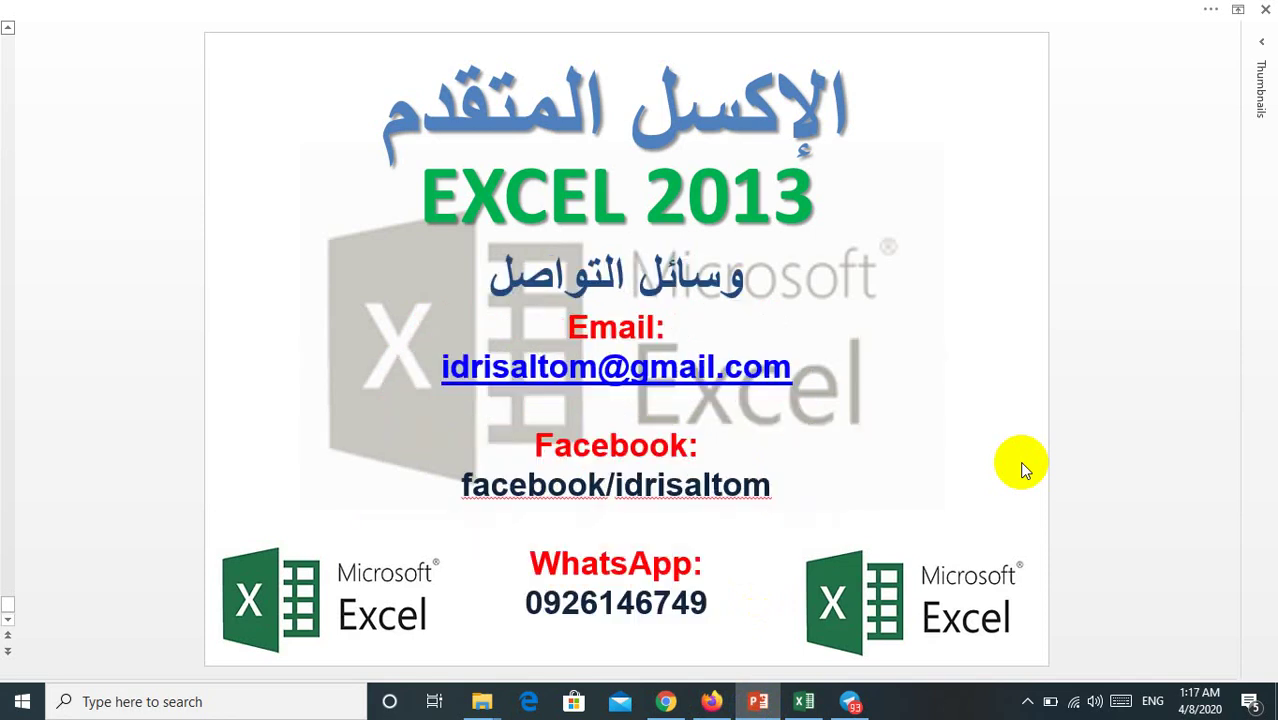